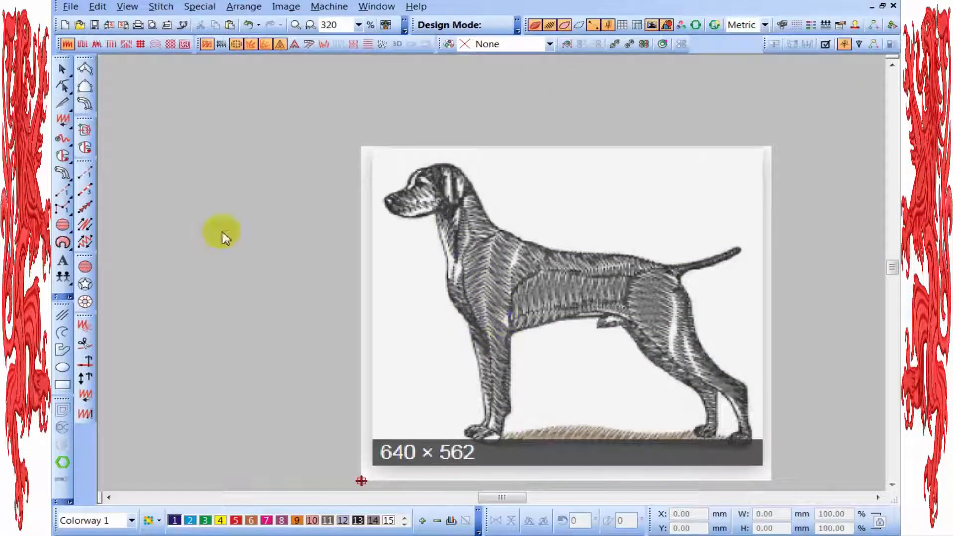
key(z)
scroll(578, 284, up, 1)
scroll(486, 257, down, 1)
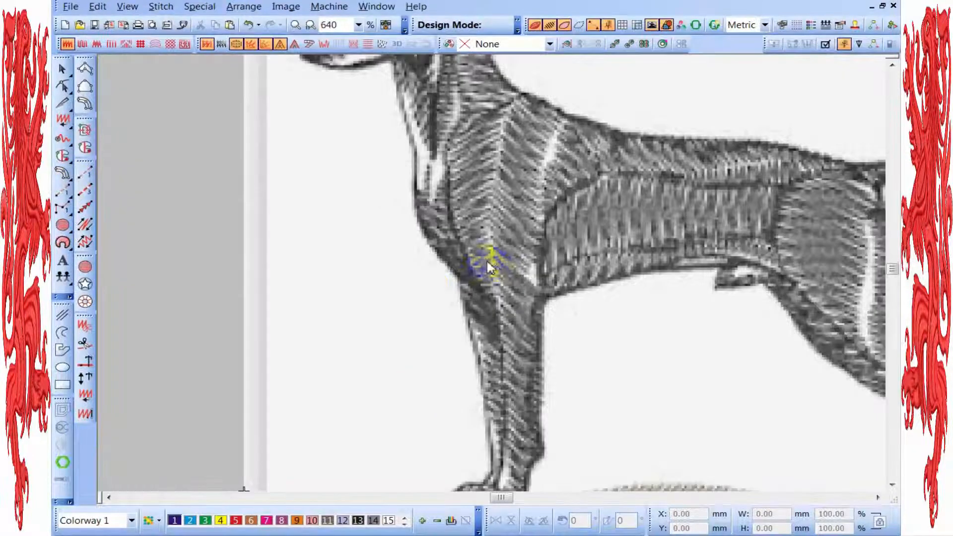
scroll(504, 279, up, 1)
click(85, 172)
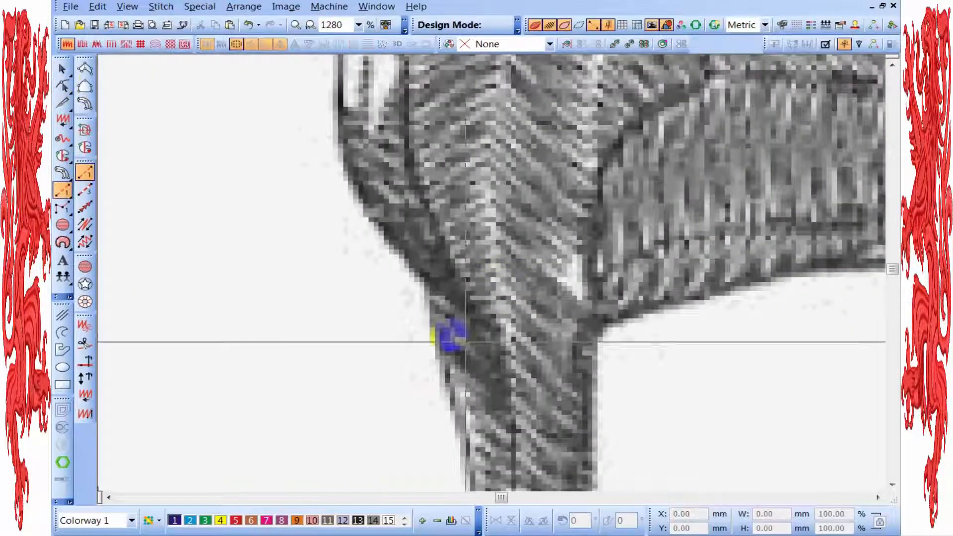
click(467, 312)
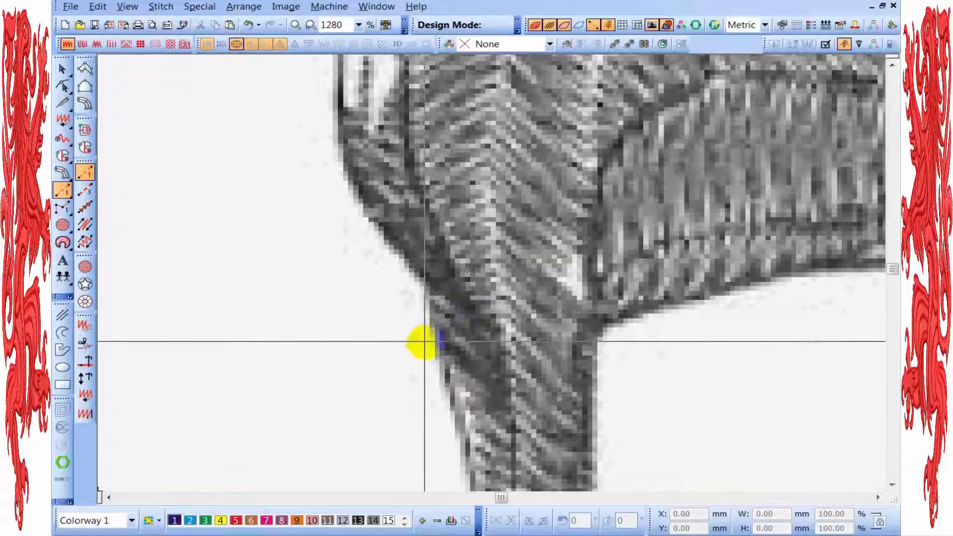
key(Escape)
key(Escape)
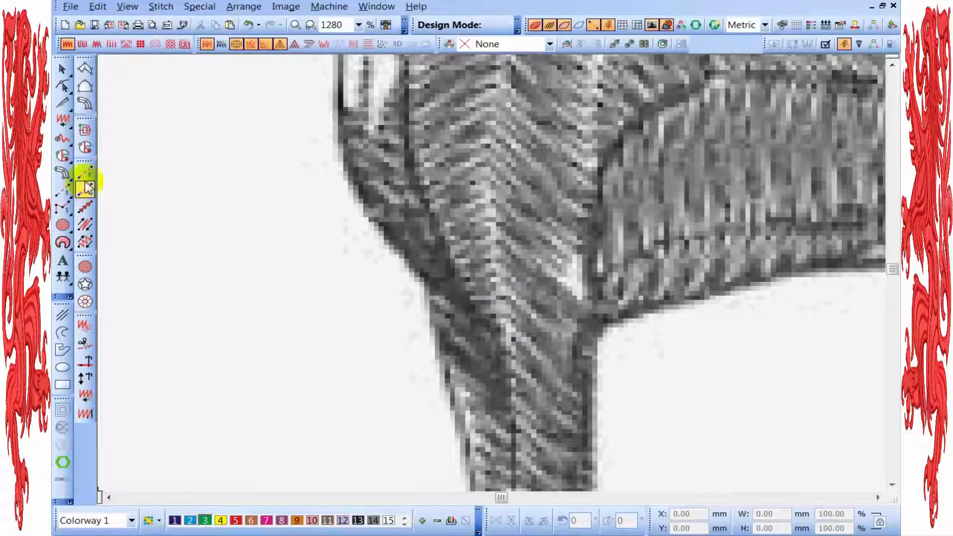
Trace the dog's front edge with a triple run outline from the top of the foreleg up along the chest and throat to the jaw.
click(85, 189)
click(469, 308)
click(397, 246)
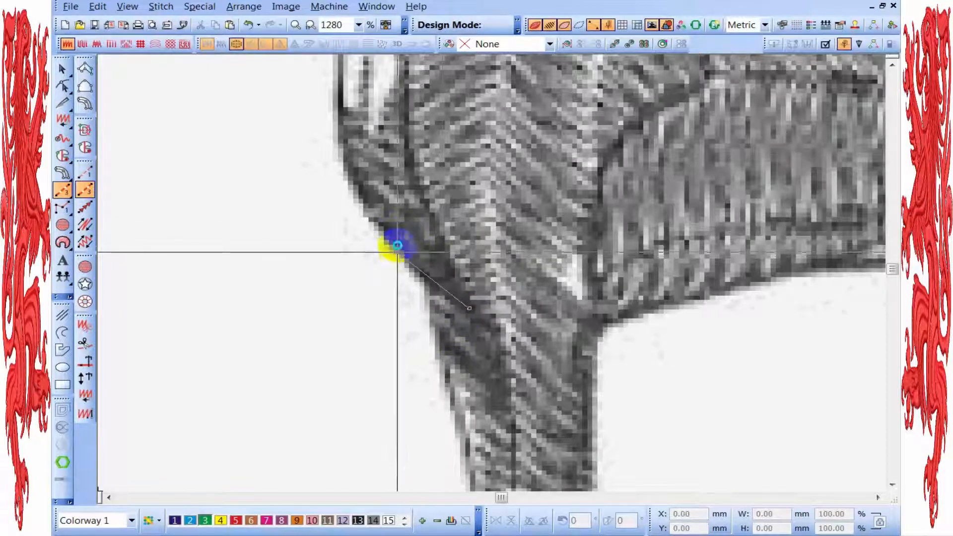
right_click(342, 161)
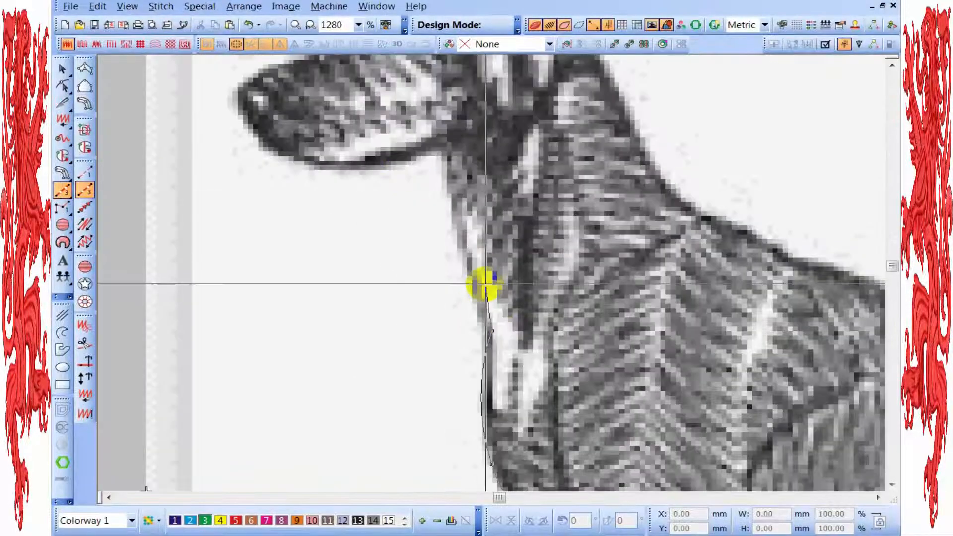
right_click(410, 128)
right_click(459, 240)
click(450, 140)
scroll(527, 298, down, 1)
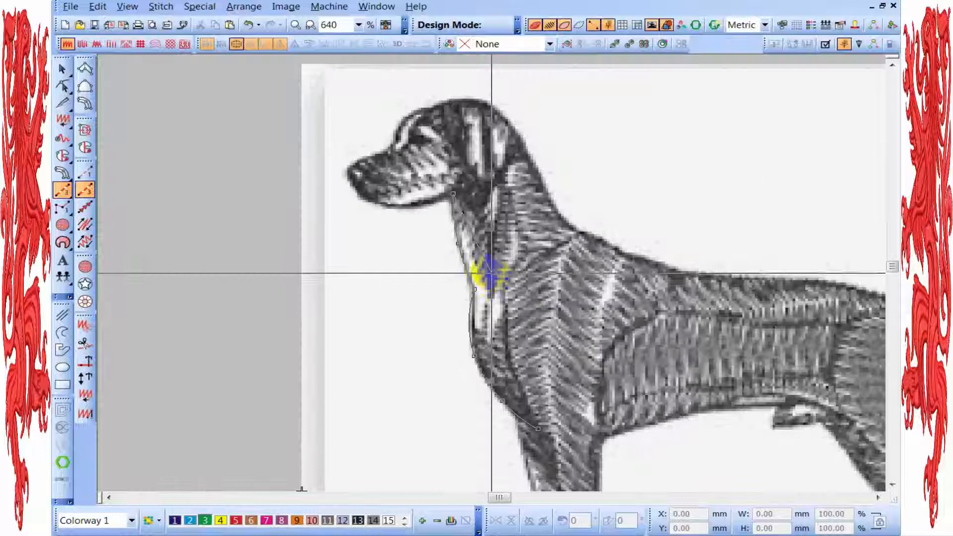
Continue the outline down the inner throat and chest back to the foreleg point, and return up along the shoulder edge.
scroll(489, 275, up, 1)
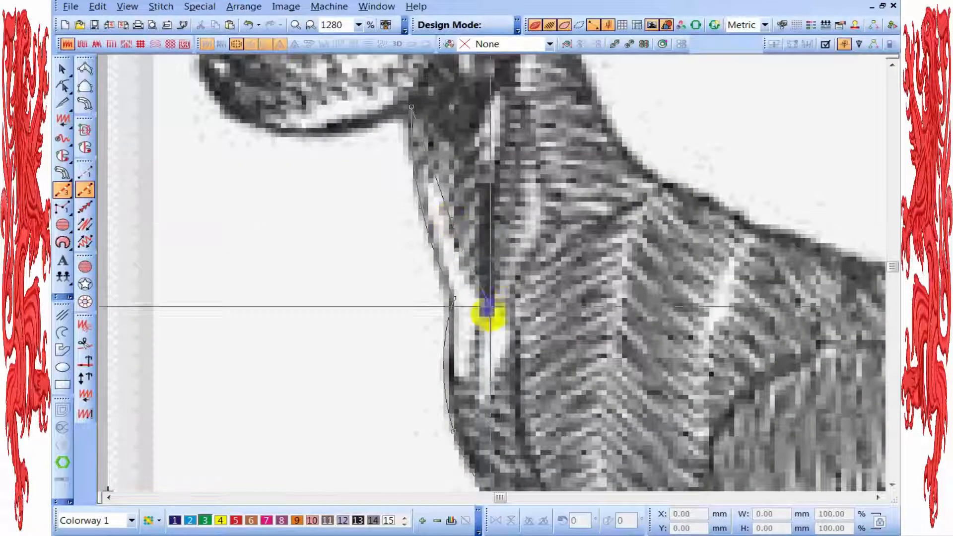
right_click(485, 308)
right_click(470, 323)
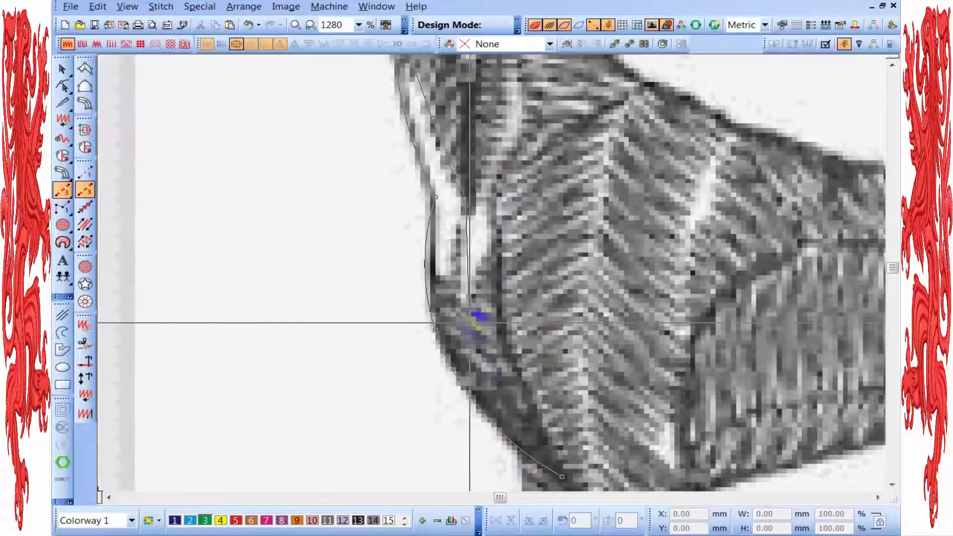
click(525, 376)
right_click(476, 250)
click(459, 196)
scroll(499, 105, down, 1)
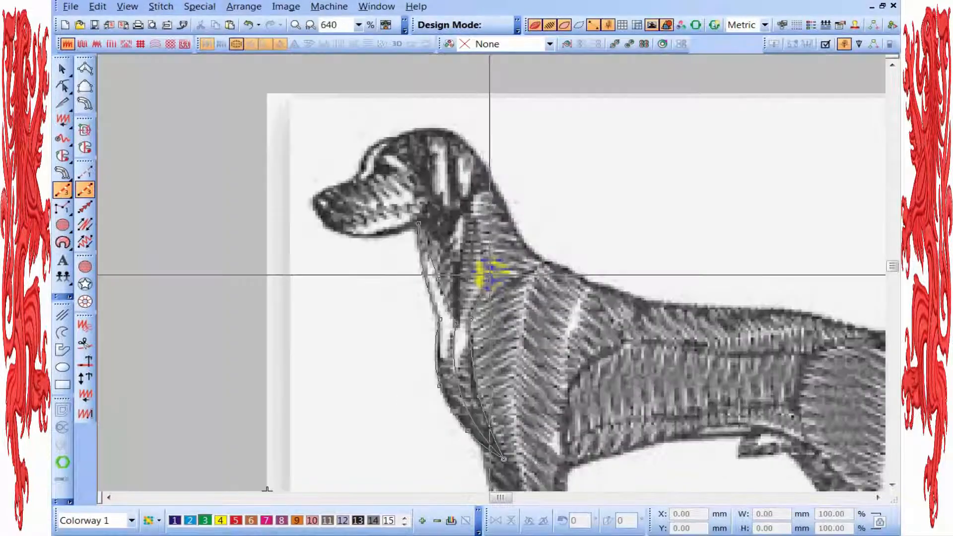
Extend the outline in a curve up the neck to a peak below the ear and back down into the dark neck strip.
scroll(492, 273, up, 1)
right_click(483, 287)
right_click(469, 216)
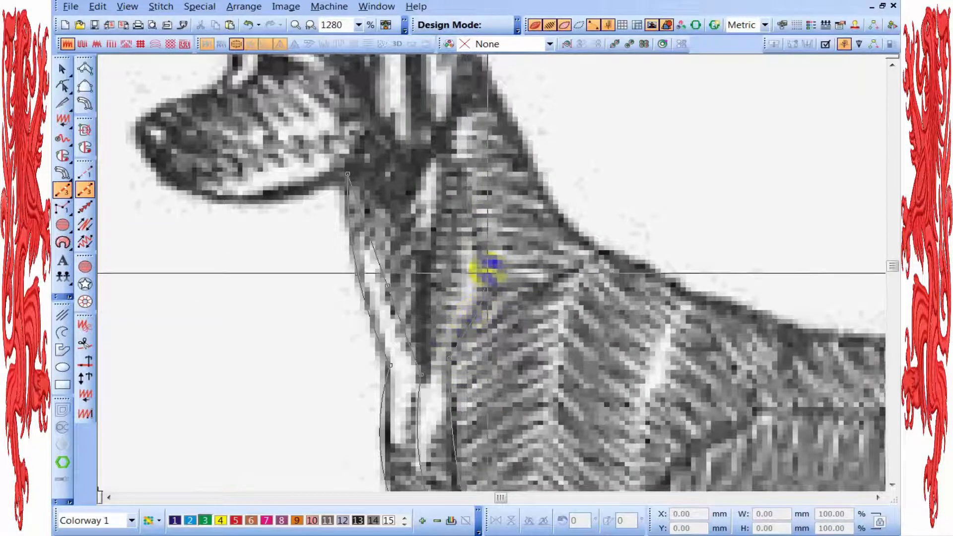
click(444, 152)
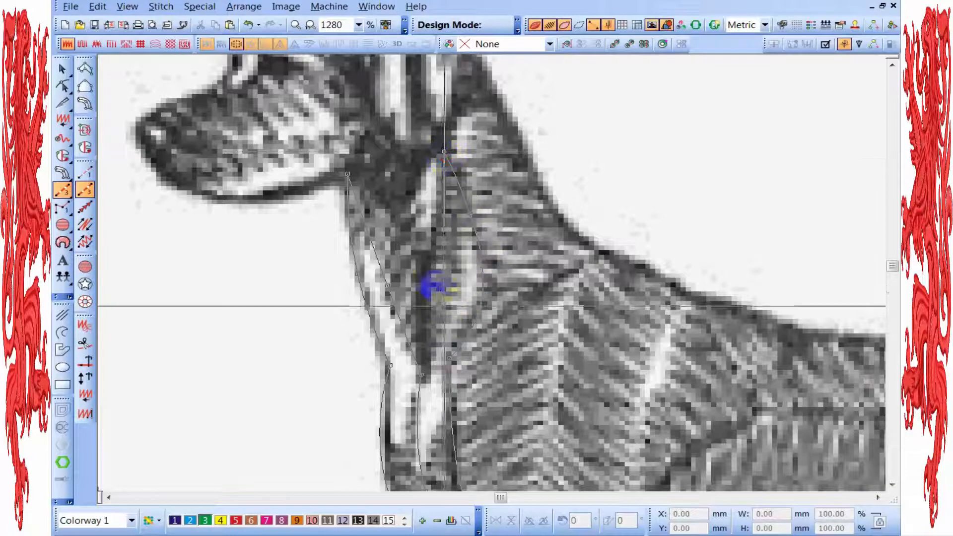
click(416, 252)
Curve the outline from the neck strip to the jaw corner, replacing the misplaced curve points, and finish the triple run object.
right_click(395, 202)
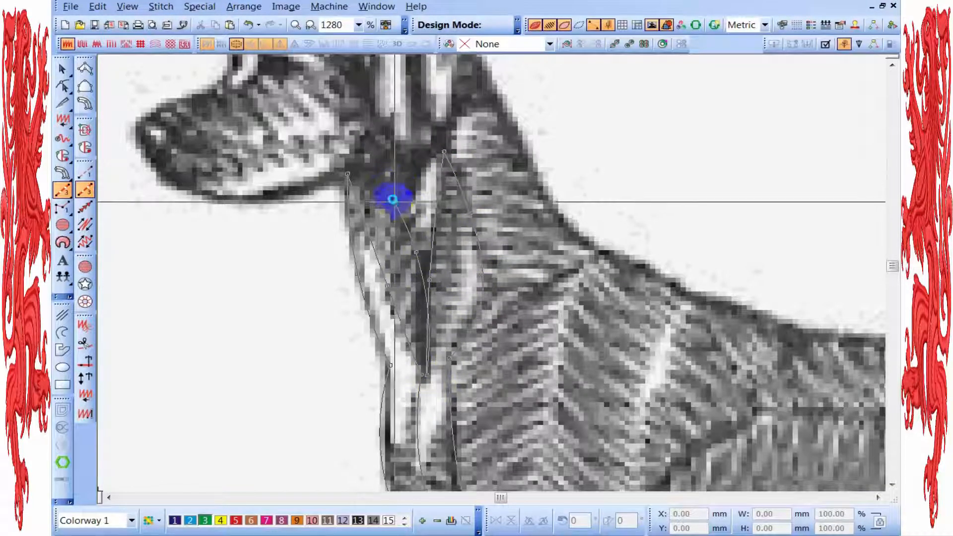
click(349, 174)
key(BackSpace)
key(BackSpace)
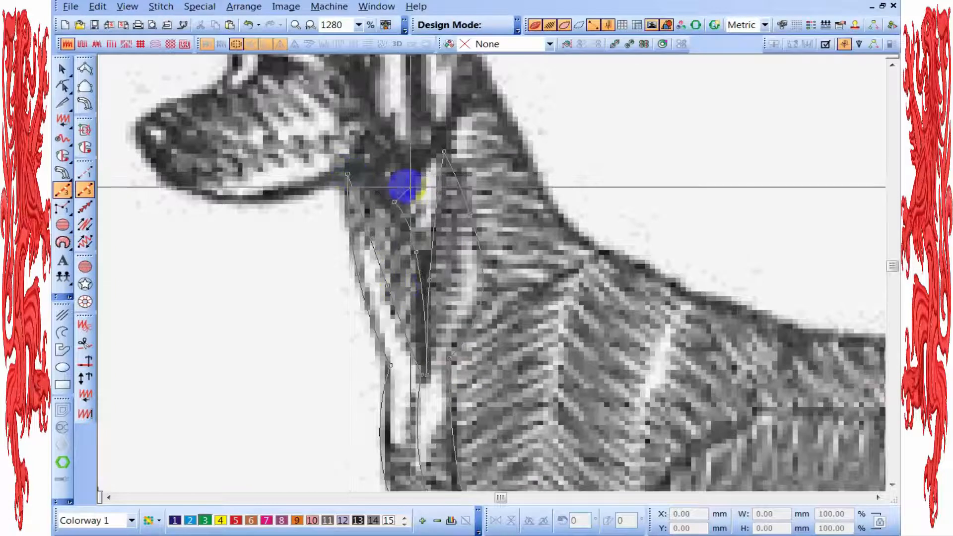
right_click(402, 195)
key(BackSpace)
right_click(405, 212)
click(348, 174)
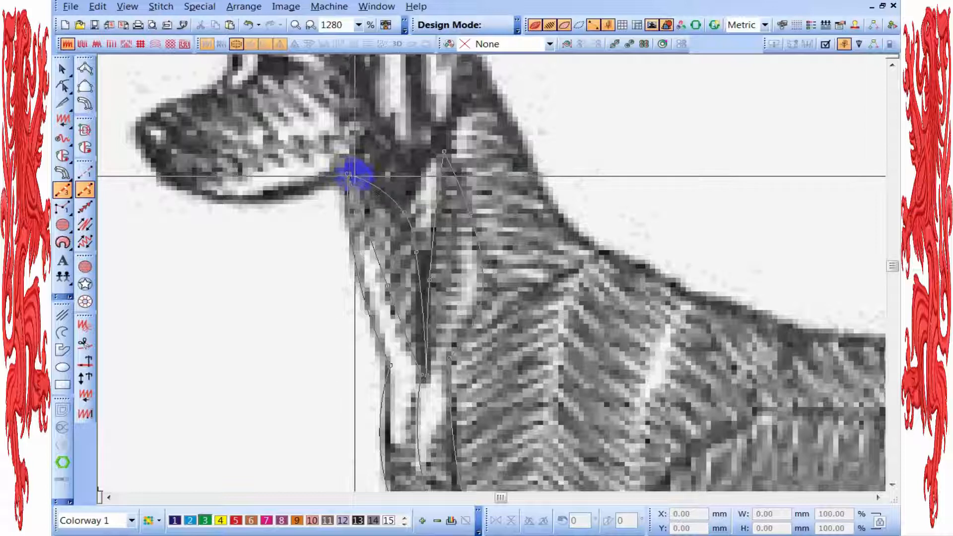
key(Return)
Reshape the outline's central chest line by shifting its middle curve point slightly down toward the shoulder.
scroll(441, 274, down, 1)
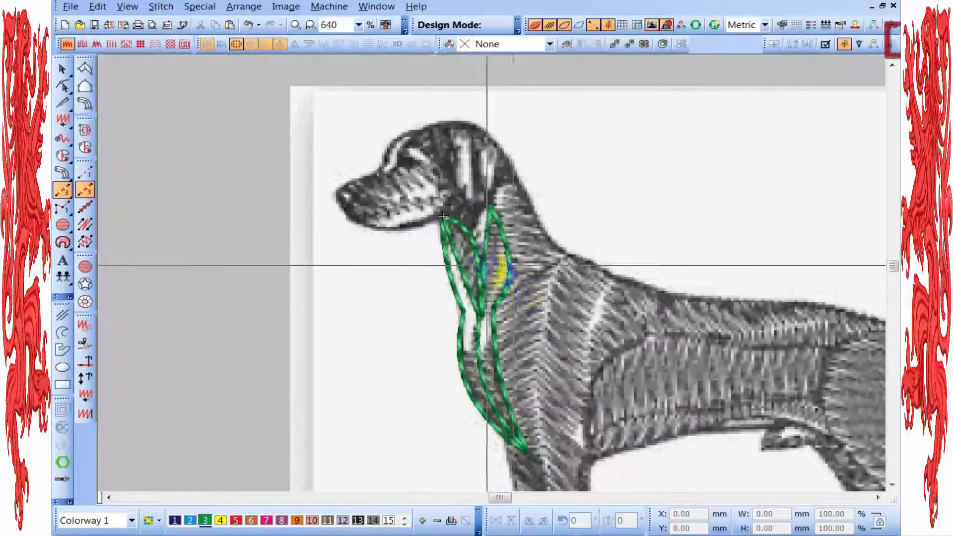
scroll(521, 305, up, 1)
scroll(486, 272, down, 1)
scroll(491, 272, up, 1)
scroll(487, 216, down, 1)
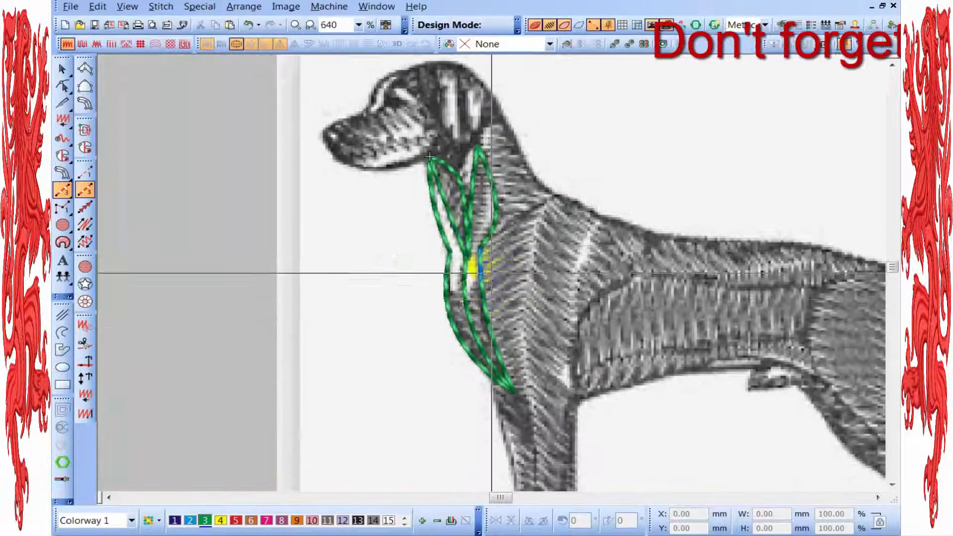
click(63, 87)
scroll(490, 268, up, 1)
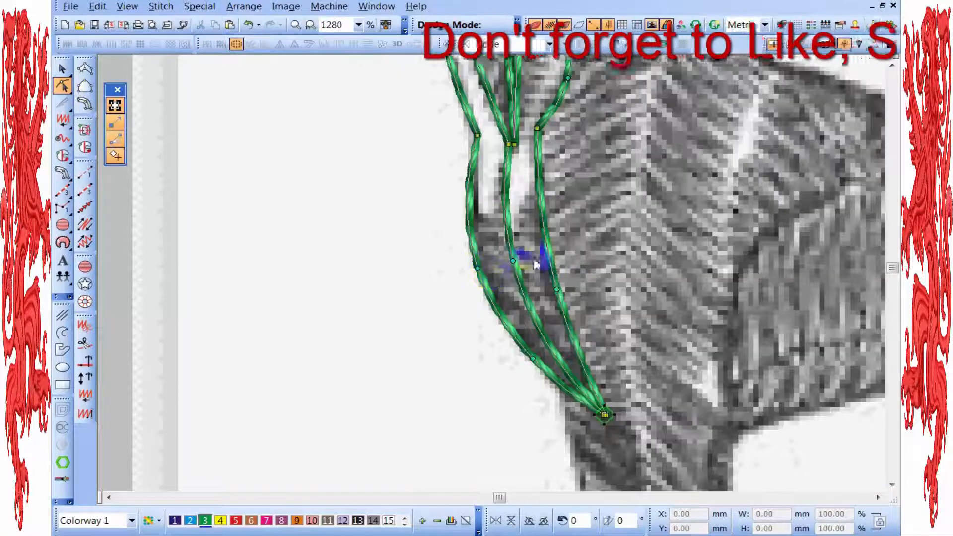
drag(513, 260, 516, 264)
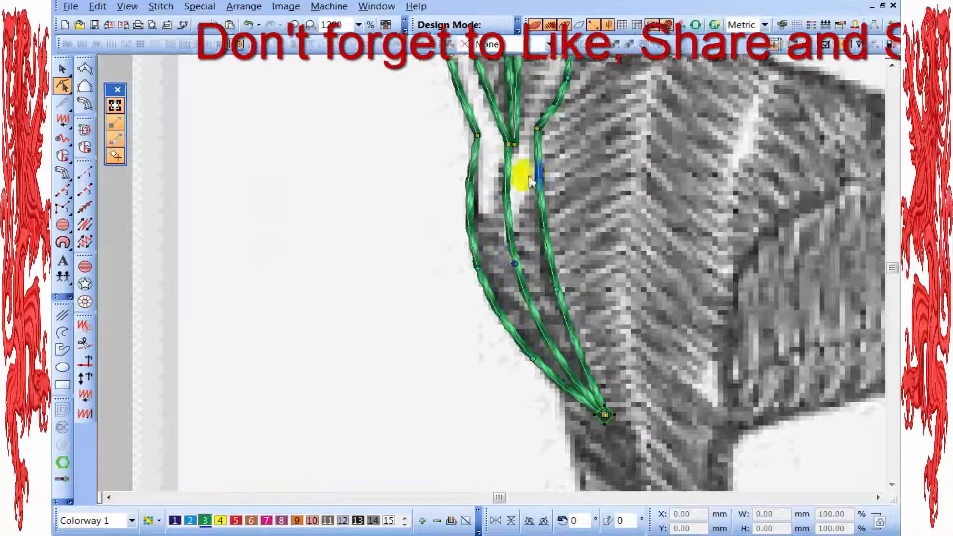
scroll(523, 154, down, 2)
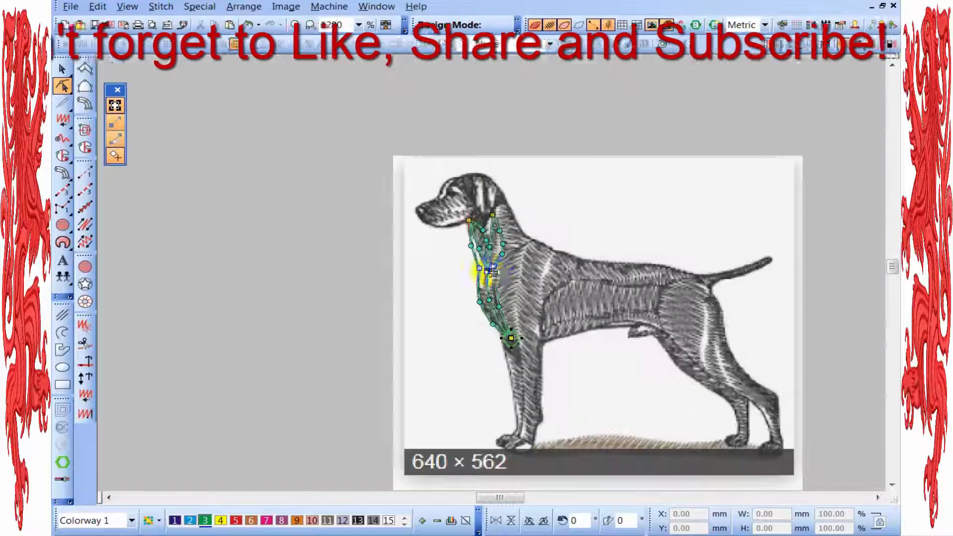
scroll(484, 271, up, 2)
key(Escape)
Examine the neck and chest outline against the dog image in both realistic stitch and wireframe views.
key(t)
key(t)
key(t)
key(t)
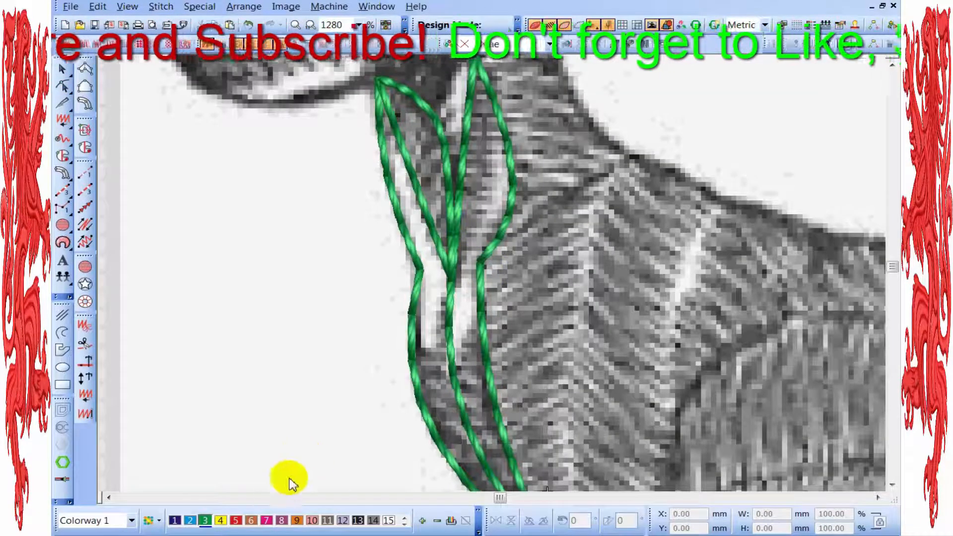
click(451, 281)
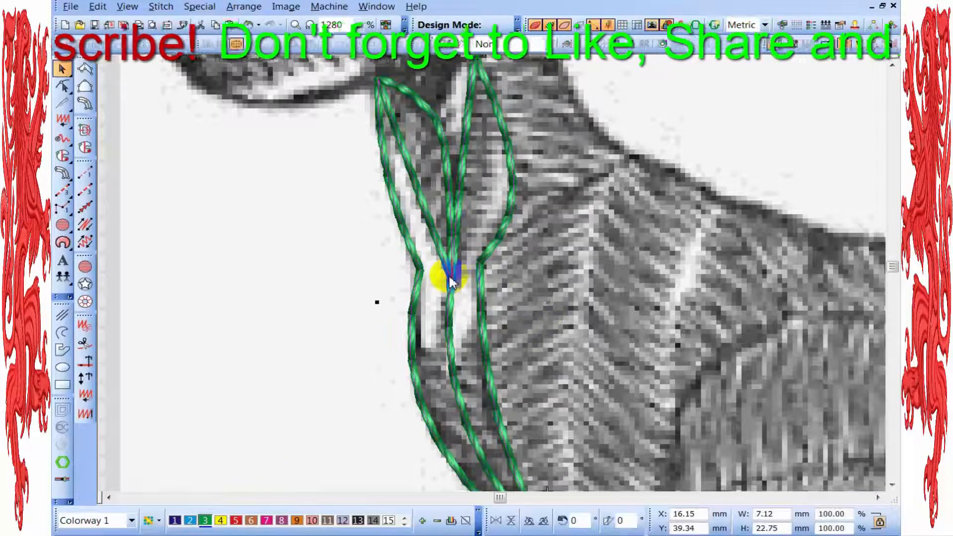
scroll(451, 281, down, 2)
drag(282, 142, 577, 373)
scroll(554, 297, up, 2)
click(414, 293)
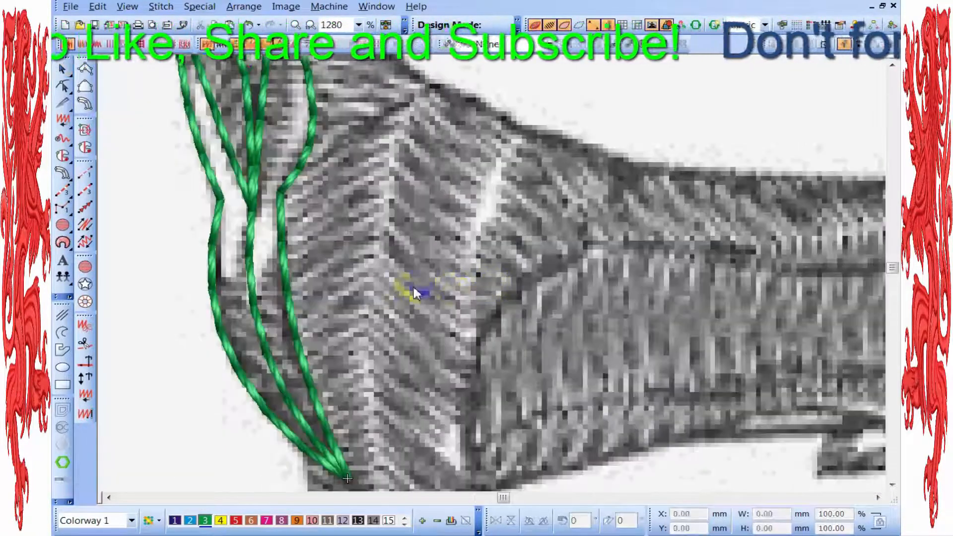
scroll(415, 294, down, 2)
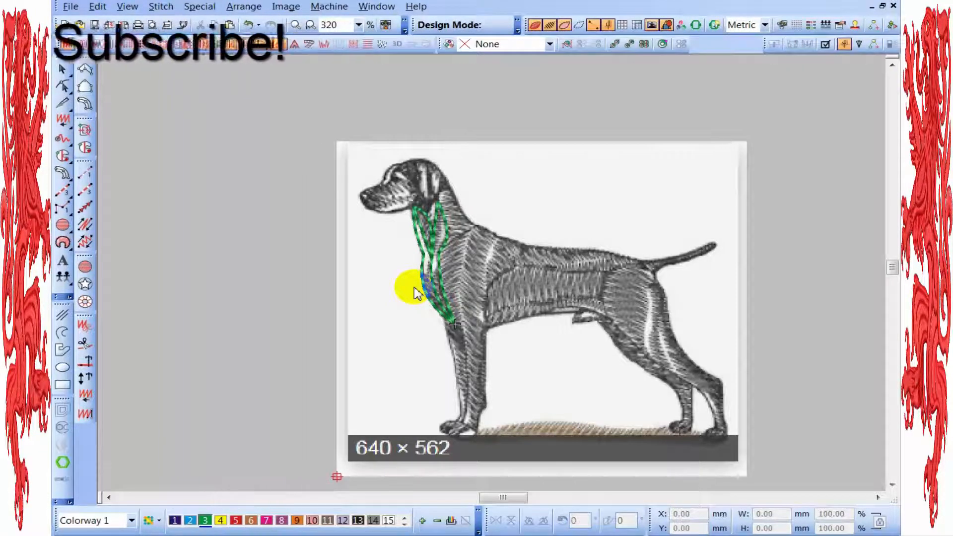
key(z)
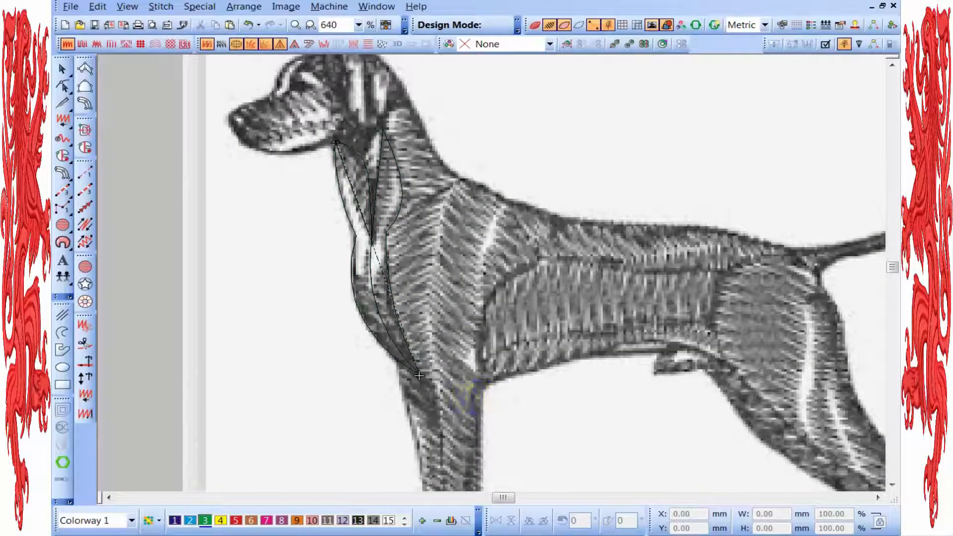
scroll(356, 519, up, 1)
key(t)
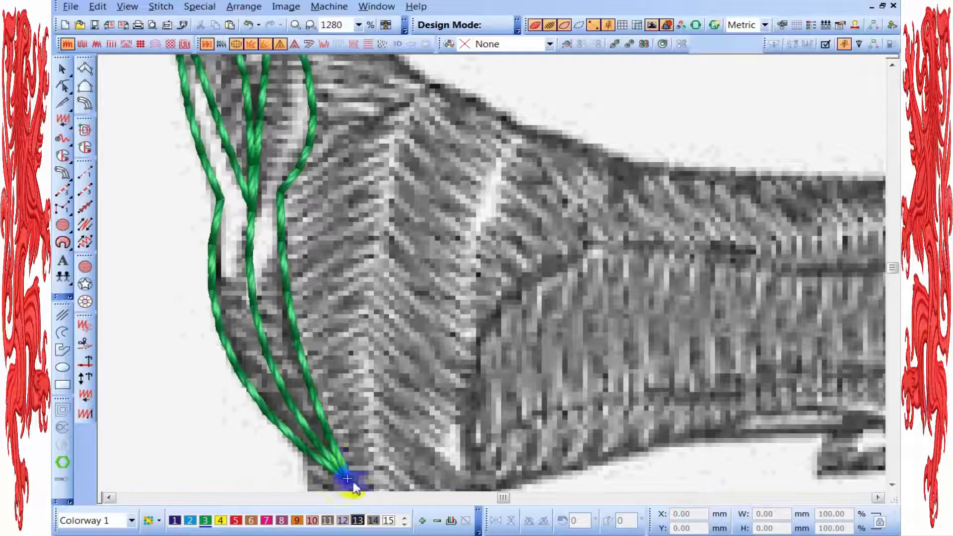
Start a column fill in black thread colour 13 at the jaw, placing the first paired edge points along the upper throat section.
scroll(351, 485, down, 2)
scroll(491, 270, up, 2)
scroll(490, 271, down, 2)
scroll(511, 272, up, 2)
click(85, 68)
scroll(502, 416, down, 2)
key(t)
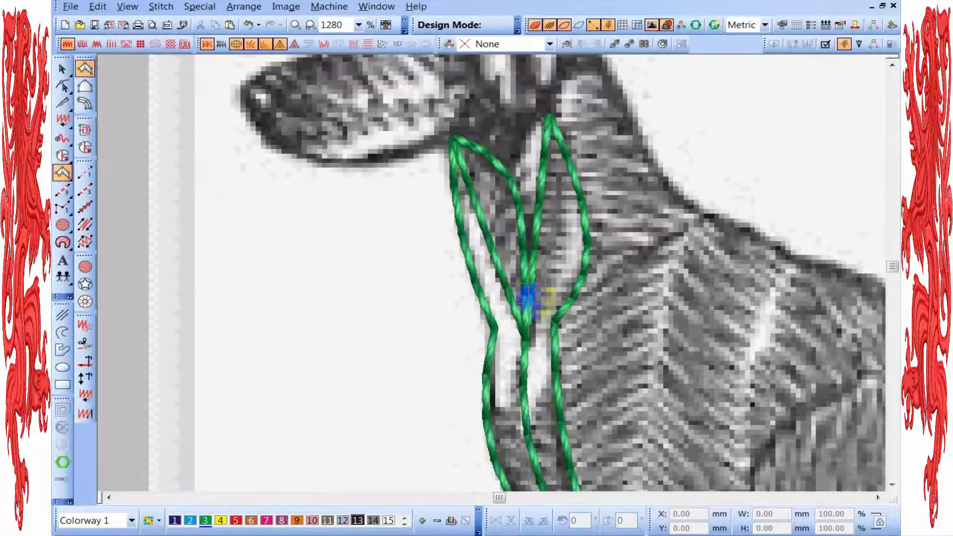
scroll(531, 308, up, 3)
scroll(488, 271, down, 2)
key(t)
scroll(287, 166, up, 3)
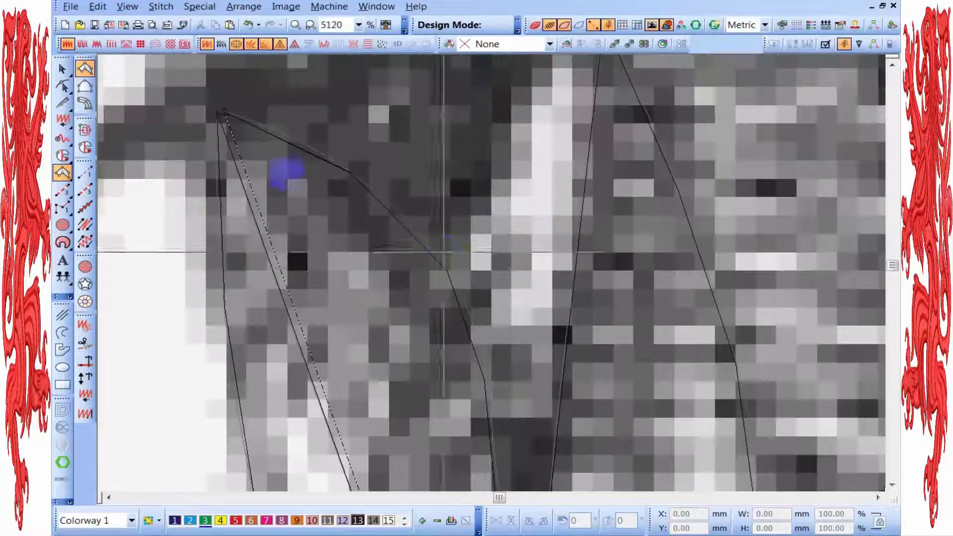
click(235, 161)
click(249, 122)
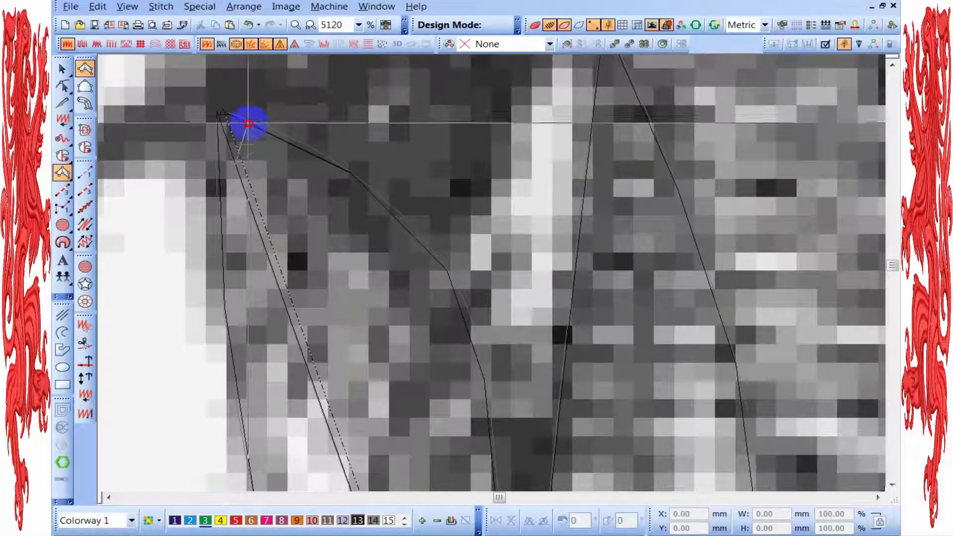
click(376, 192)
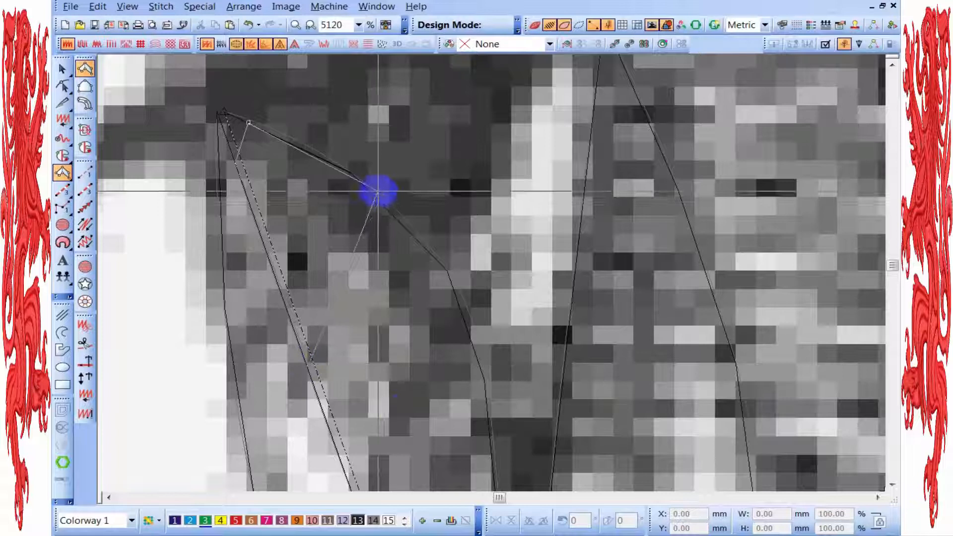
Continue the column fill with paired points down the throat section to its narrow lower tip and generate the stitches.
scroll(377, 194, down, 1)
right_click(480, 347)
right_click(525, 240)
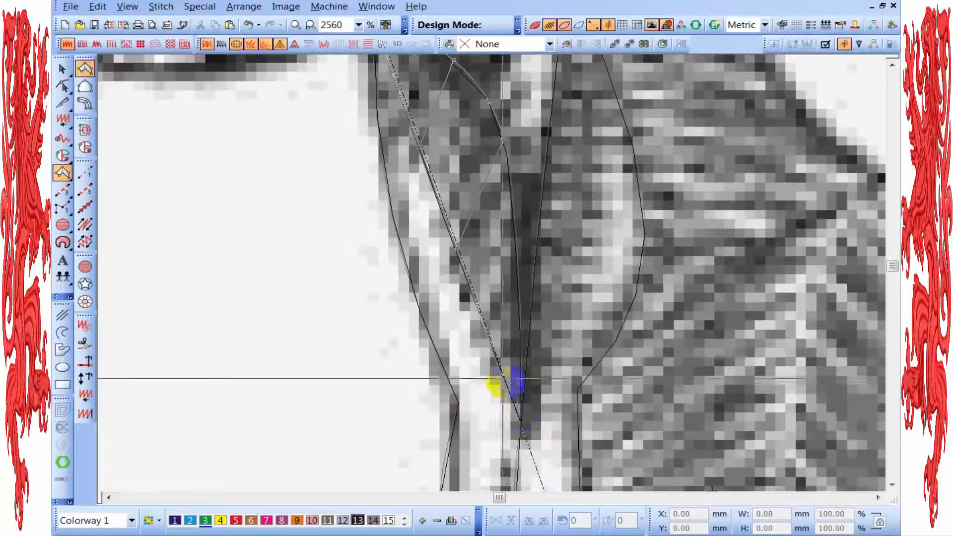
right_click(507, 388)
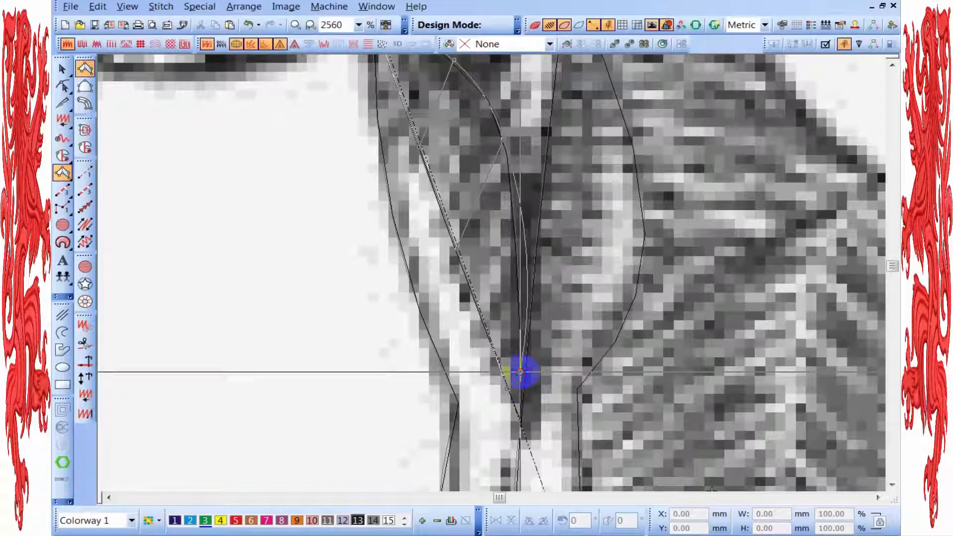
click(482, 330)
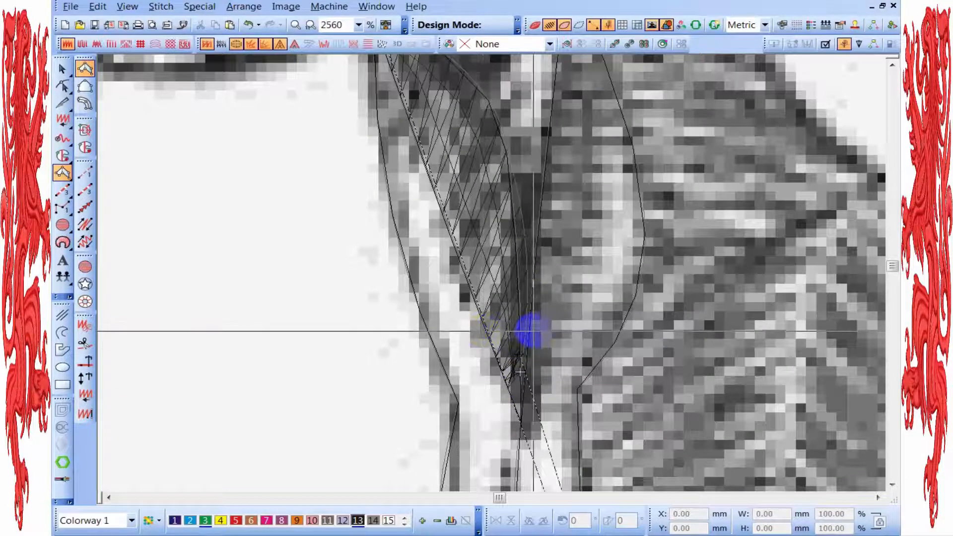
Reshape the throat column by adding a curve point on its lower edge beside the dark neck strip and aligning it to the outline.
key(h)
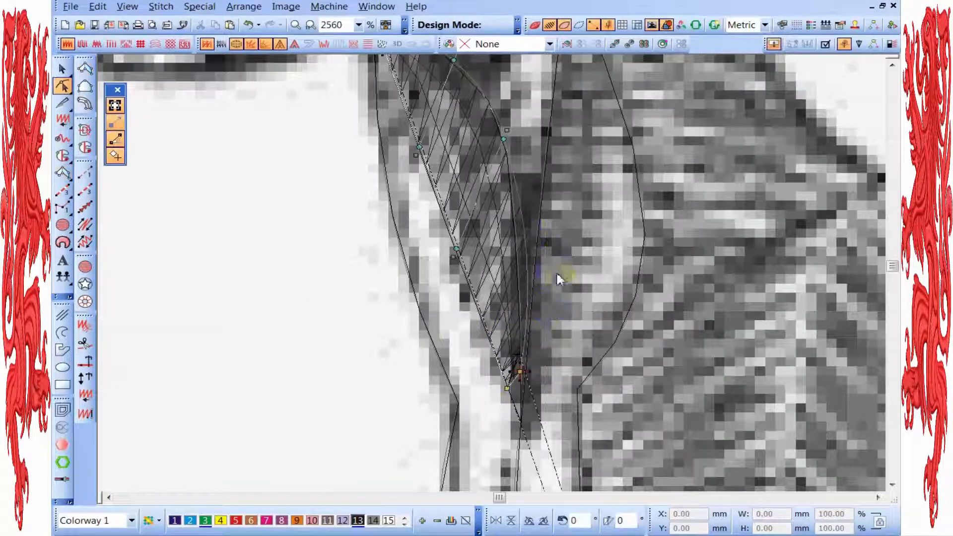
right_click(526, 233)
drag(518, 247, 517, 245)
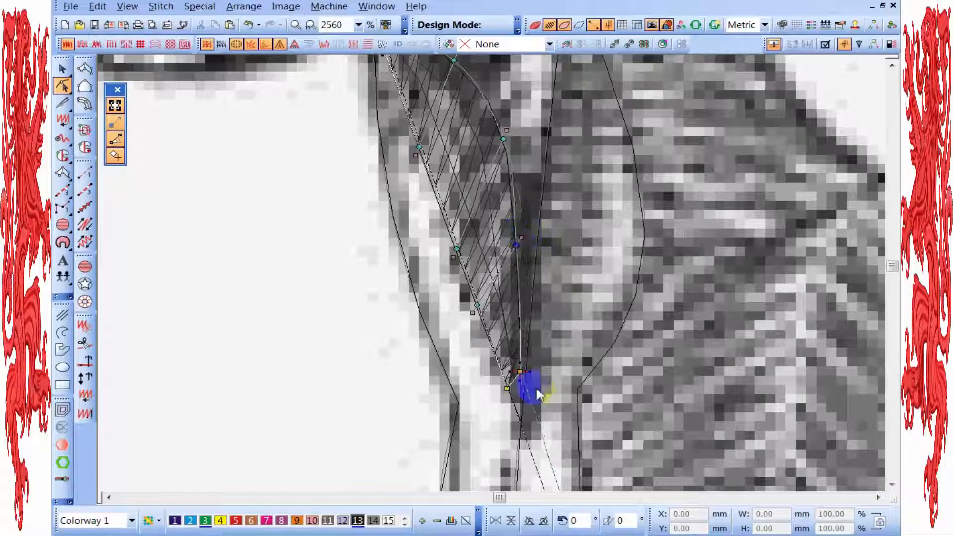
Open the properties of the throat column fill and set its satin spacing to 0.80 mm.
scroll(525, 378, down, 1)
key(t)
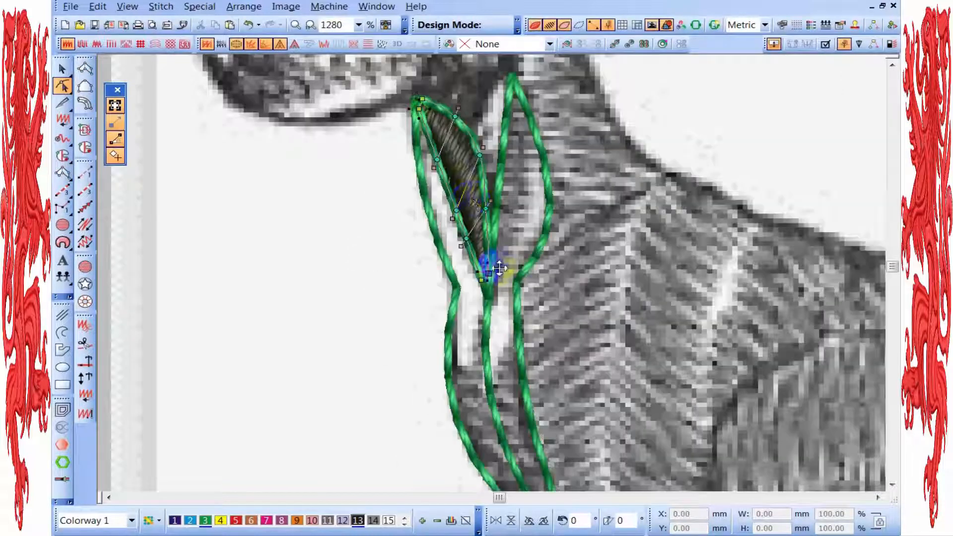
key(Escape)
click(459, 163)
right_click(459, 159)
click(497, 171)
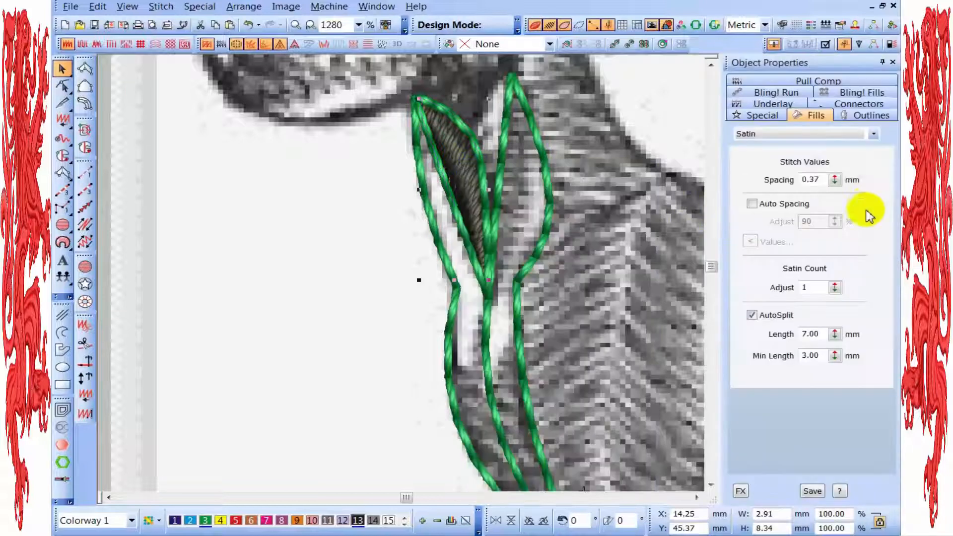
click(827, 185)
text(.)
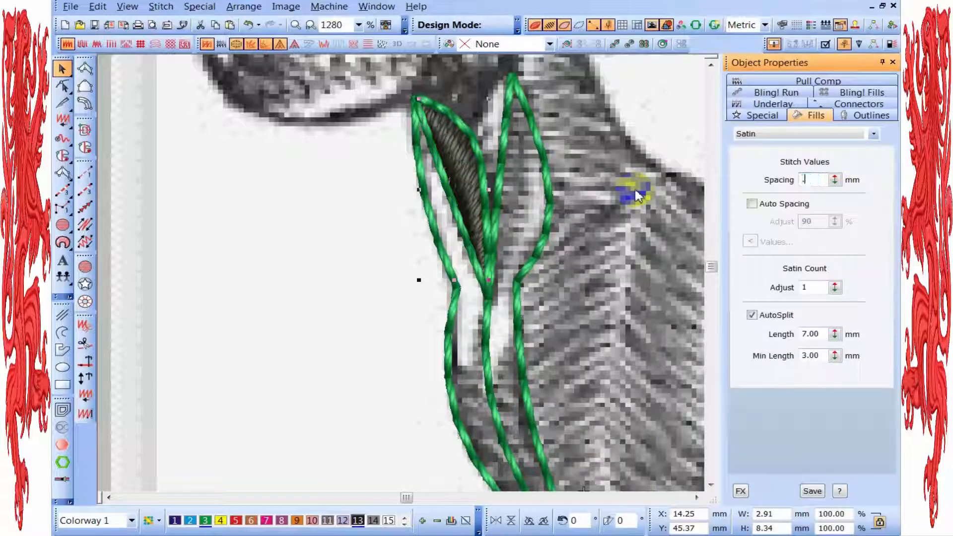
text(8)
key(Return)
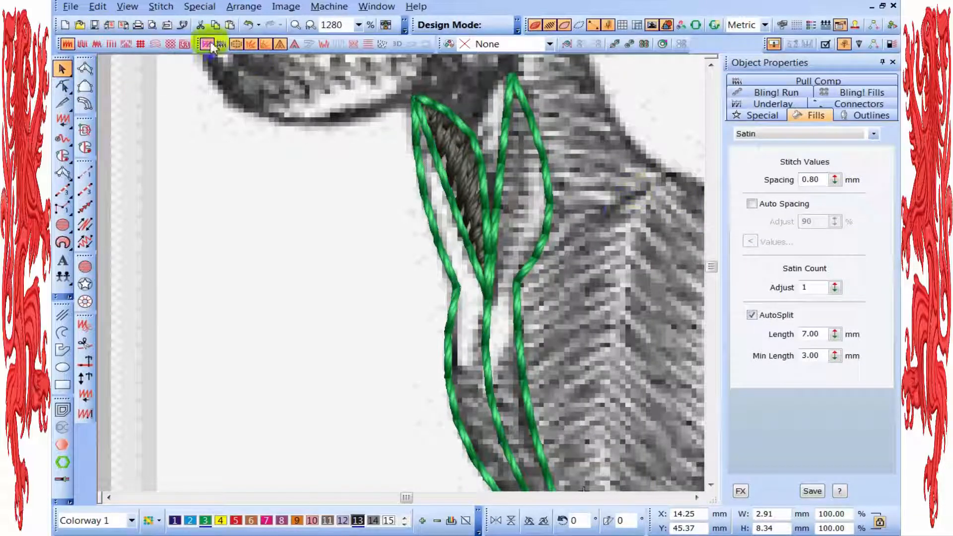
click(185, 45)
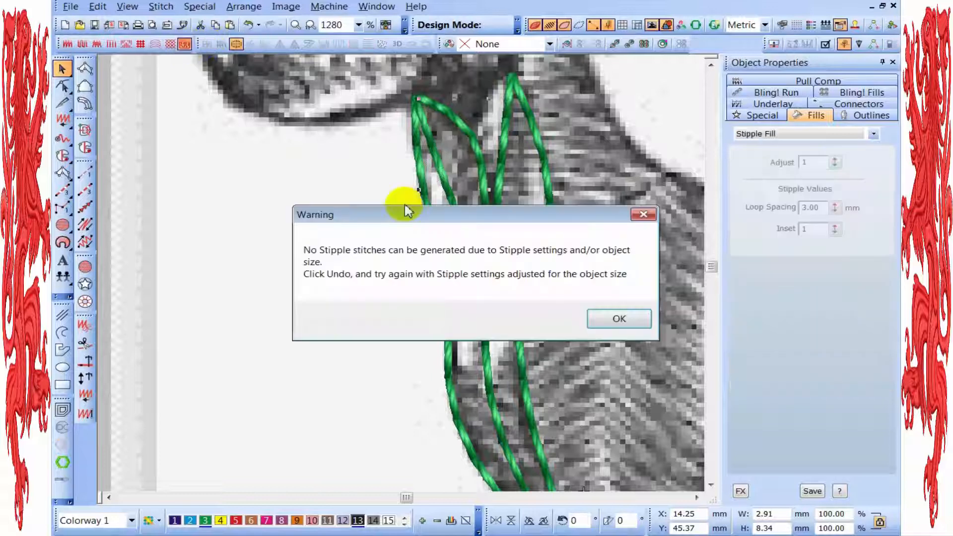
click(587, 323)
key(ctrl+z)
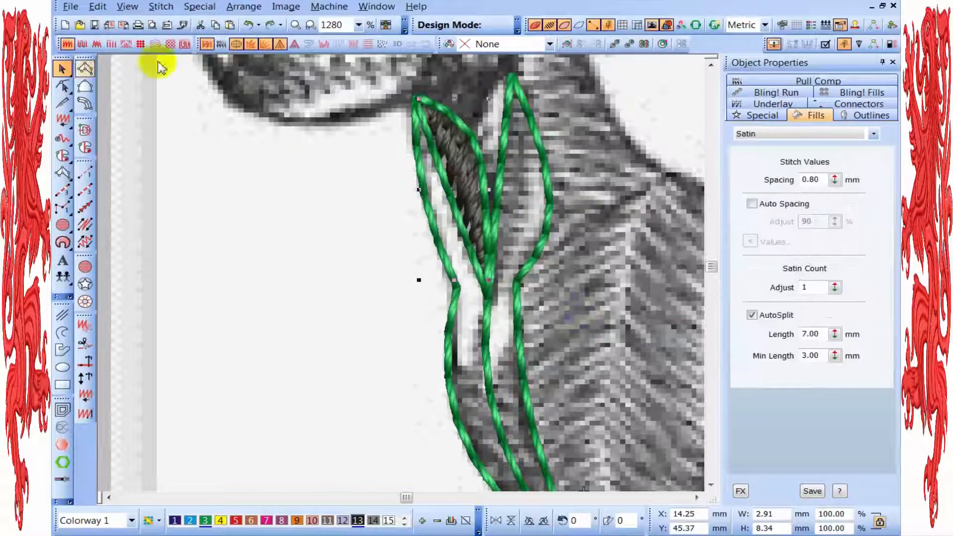
Turn off the automatic underlay of the throat column and inspect its stitches with the dog image hidden.
click(206, 45)
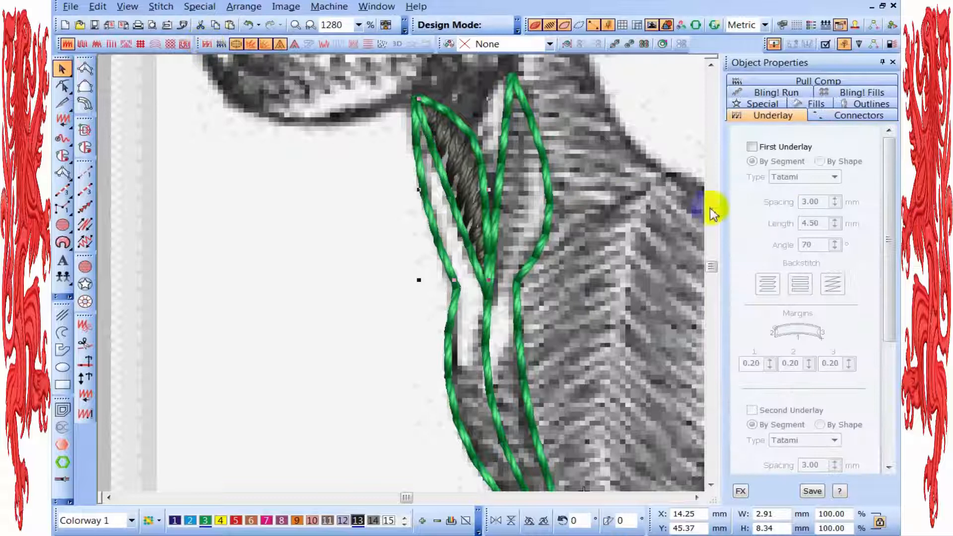
scroll(471, 170, up, 1)
key(d)
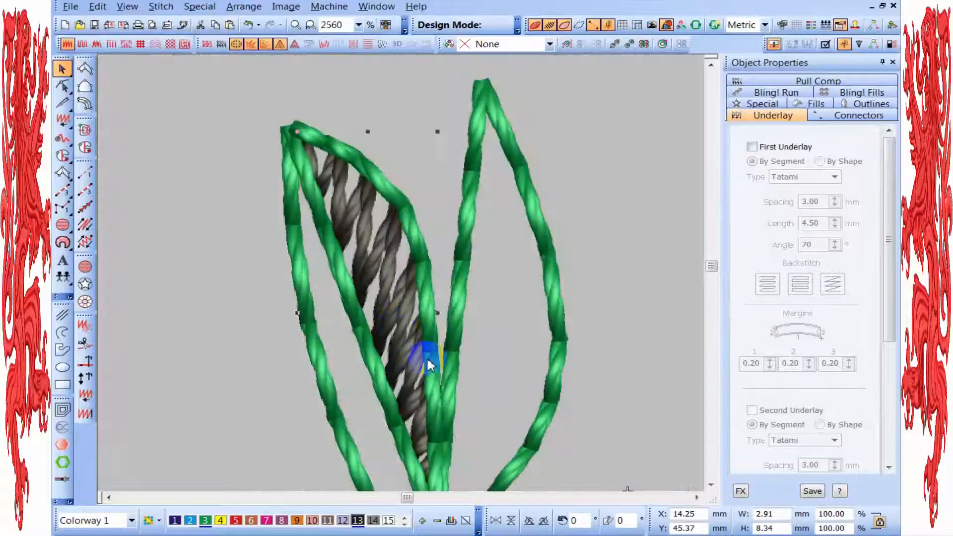
scroll(427, 360, down, 1)
key(Escape)
scroll(425, 329, down, 1)
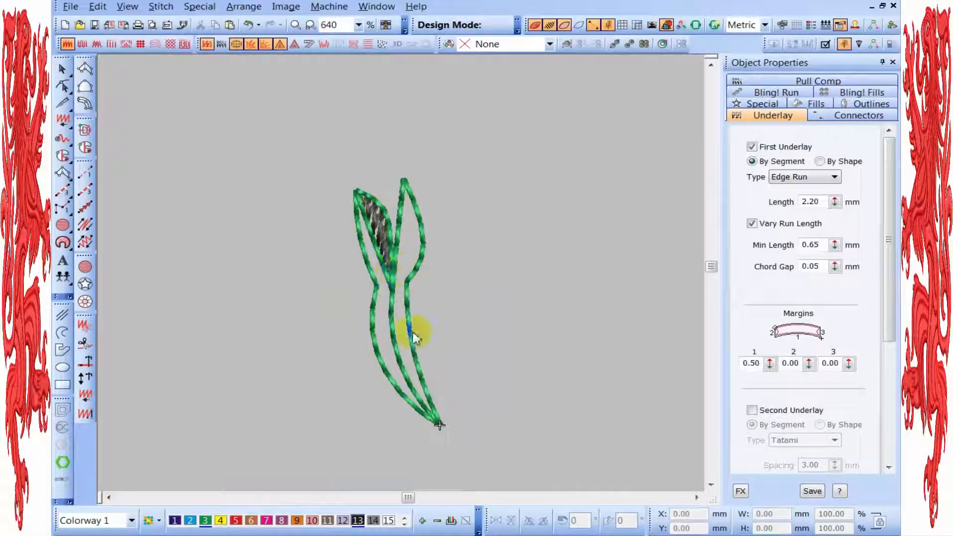
Recolour the green triple run neck and chest outline to thread colour 13 and show the dog image again.
click(393, 315)
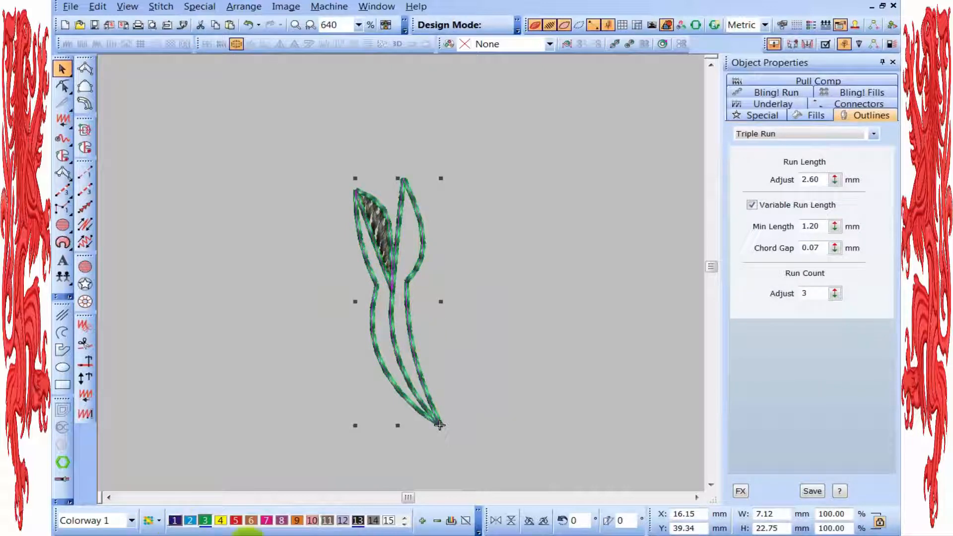
click(356, 522)
click(566, 261)
key(d)
scroll(403, 269, up, 1)
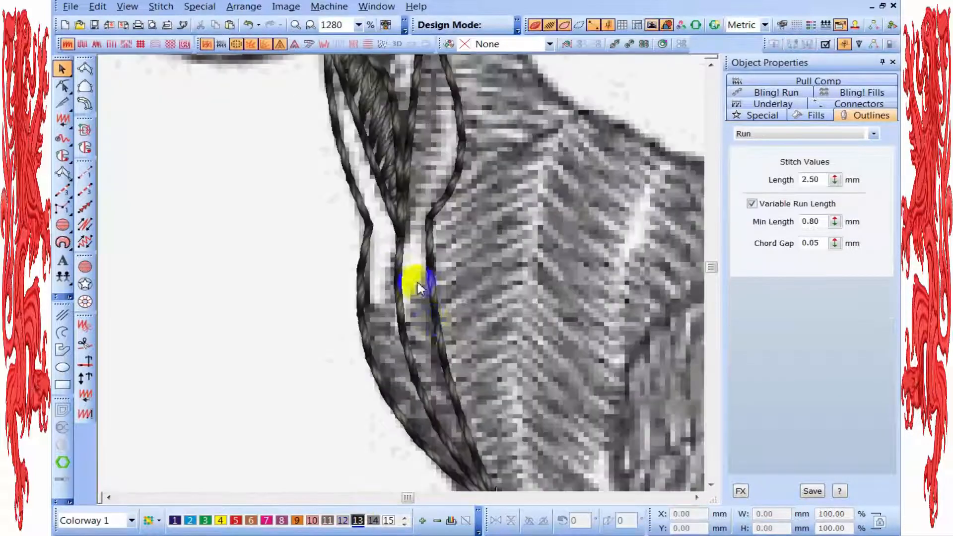
scroll(400, 267, down, 1)
click(85, 70)
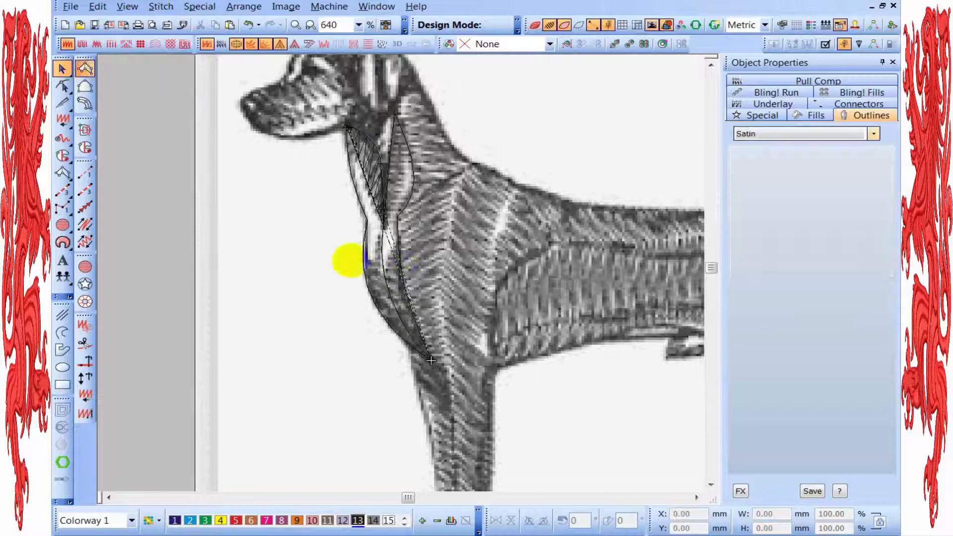
scroll(399, 343, up, 1)
scroll(404, 298, down, 1)
scroll(449, 350, up, 2)
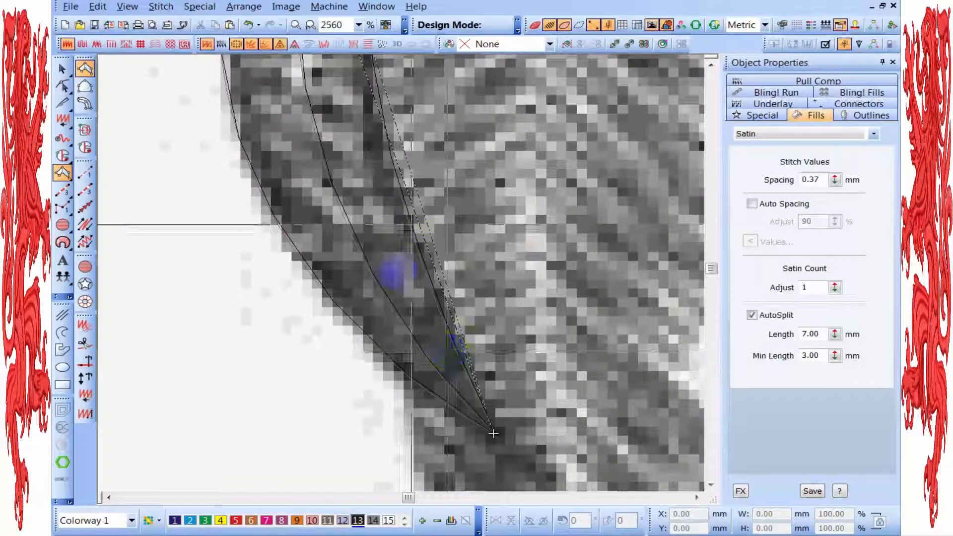
scroll(398, 239, down, 1)
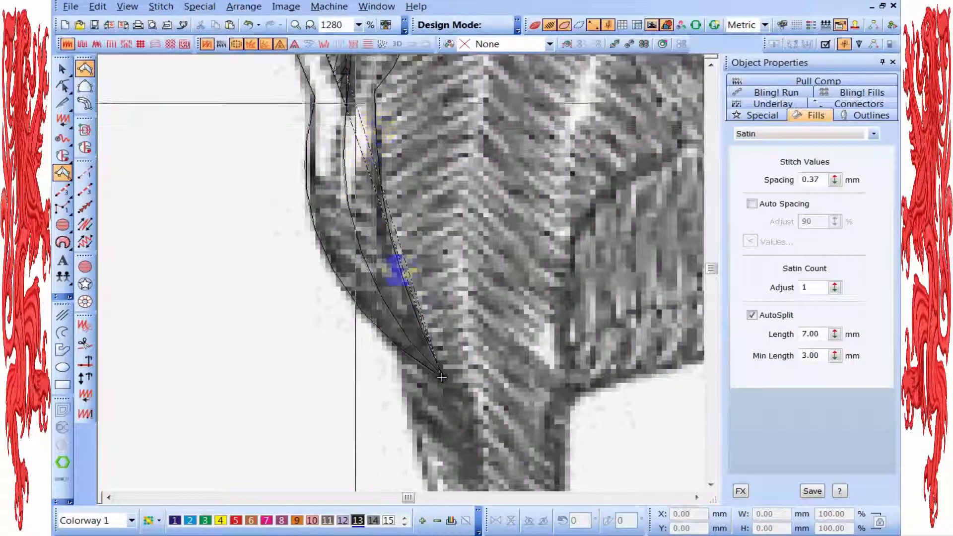
scroll(351, 130, down, 1)
scroll(397, 293, up, 1)
scroll(65, 207, up, 1)
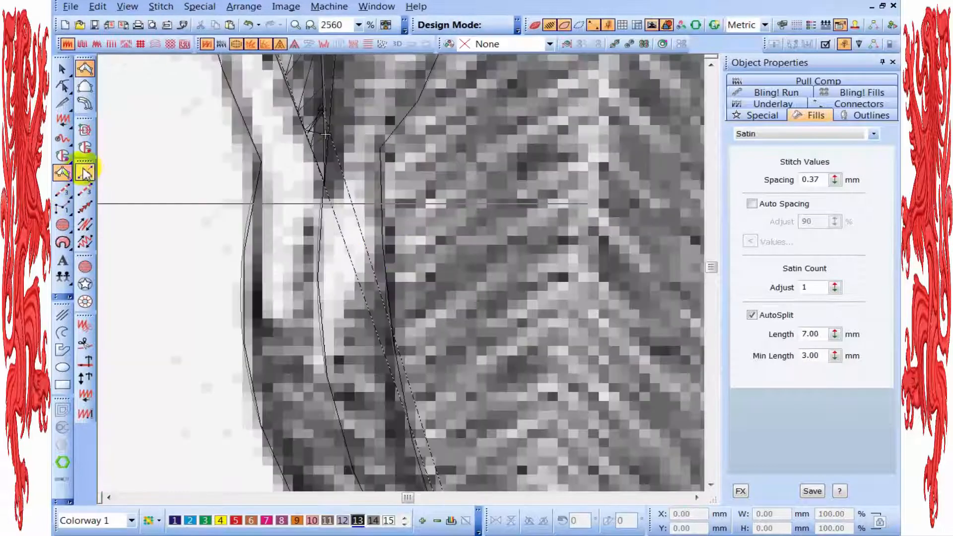
Digitize a connecting run stitch from the throat column's lower tip down the middle outline to the dark chest section.
click(85, 173)
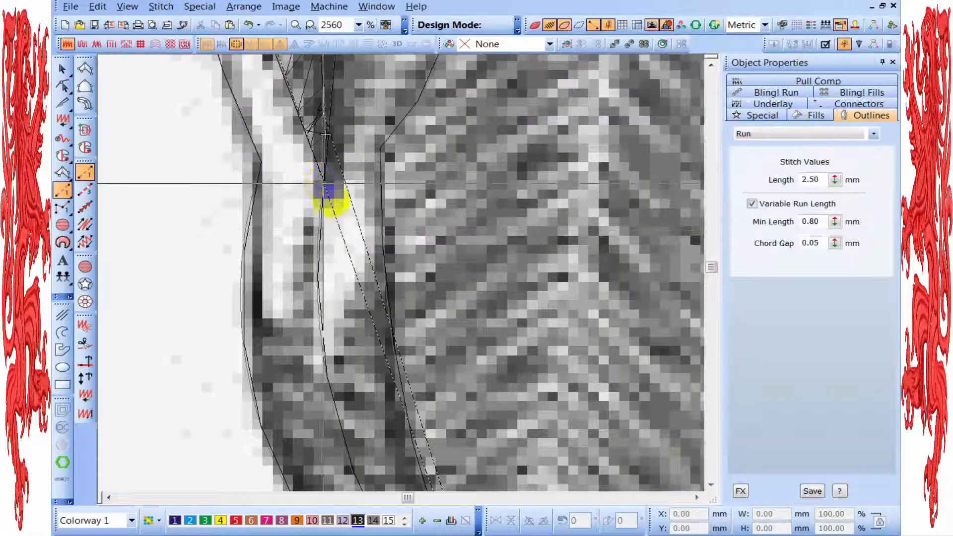
click(316, 271)
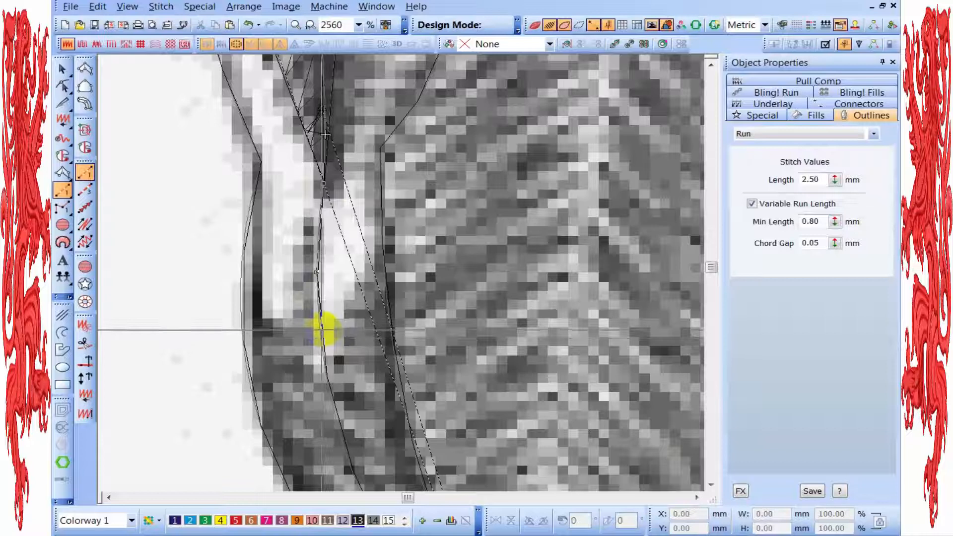
scroll(323, 330, down, 1)
Fill the dark lower chest section with a satin column, placing paired edge points down to its pointed tip, and generate the stitches.
click(85, 68)
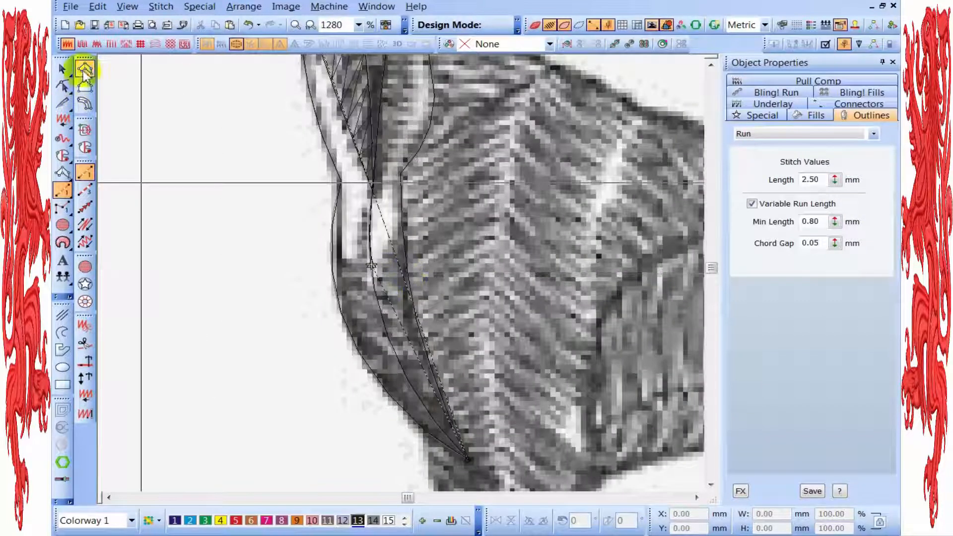
scroll(341, 257, up, 1)
click(343, 260)
click(260, 219)
scroll(342, 257, down, 1)
scroll(341, 257, up, 1)
scroll(342, 257, up, 1)
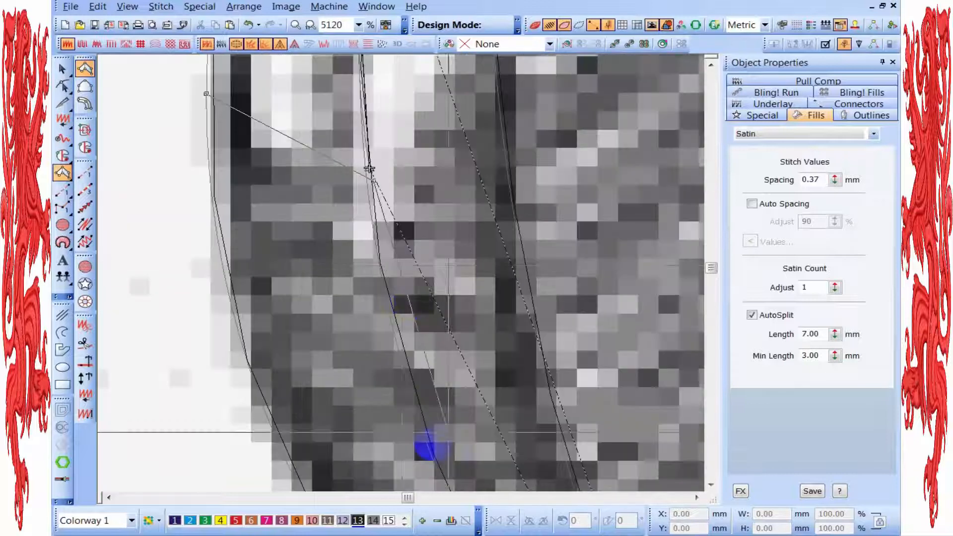
scroll(304, 408, down, 2)
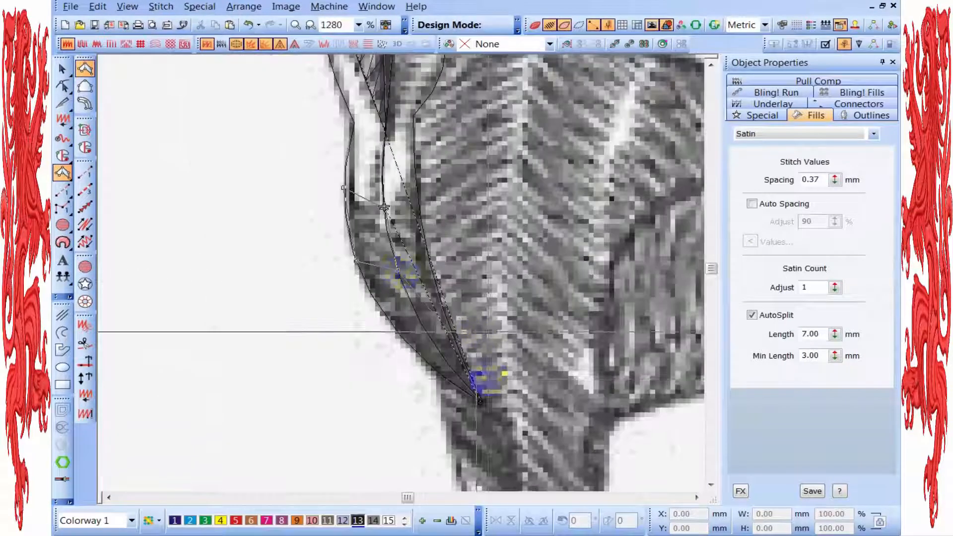
scroll(392, 287, up, 1)
click(379, 298)
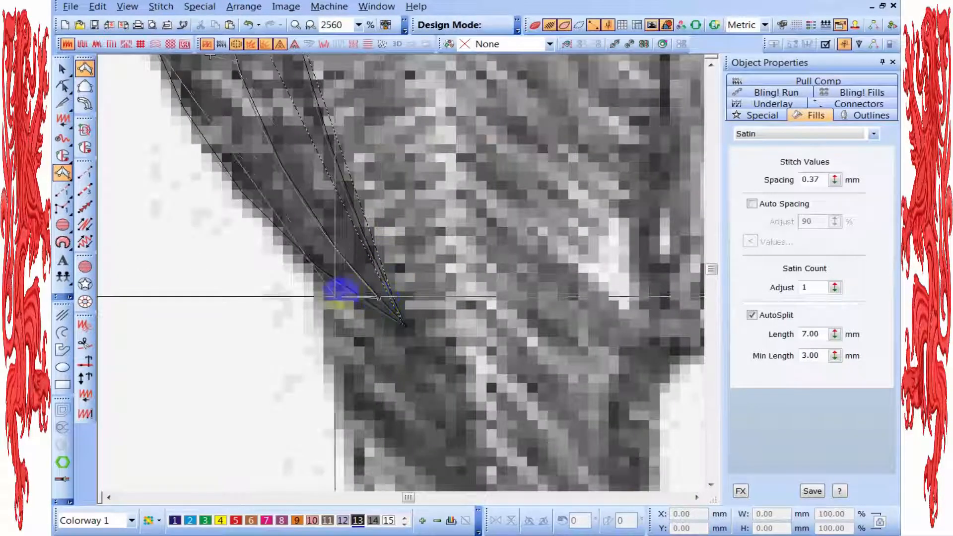
right_click(347, 288)
Set the lower chest column's satin spacing to 0.90 mm and turn off its automatic underlay.
scroll(347, 287, down, 2)
scroll(391, 262, up, 1)
key(Escape)
click(357, 204)
double_click(822, 179)
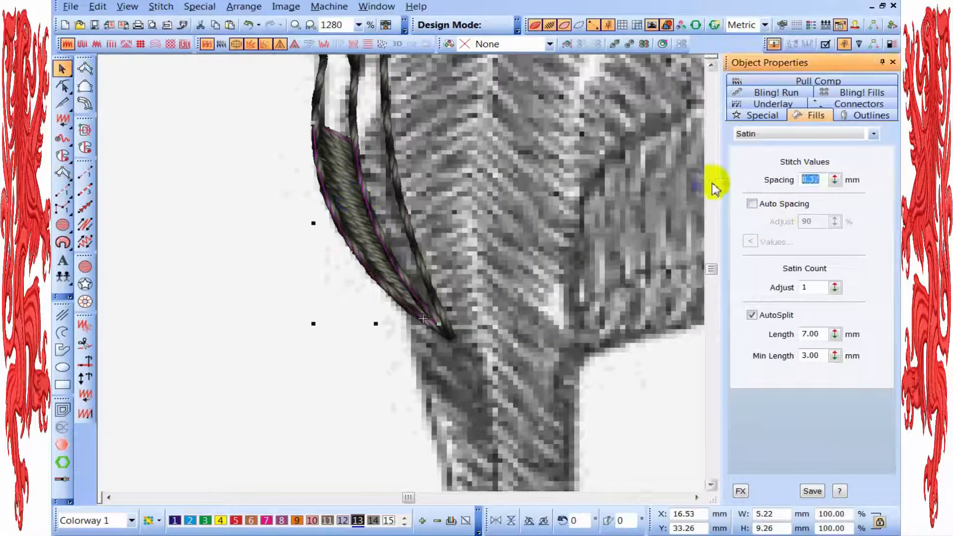
scroll(461, 214, up, 1)
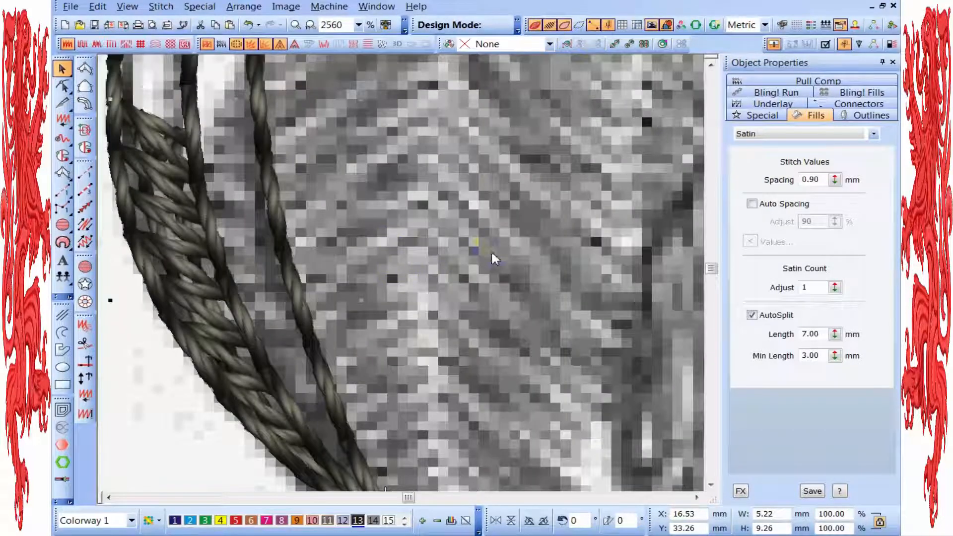
key(shift+z)
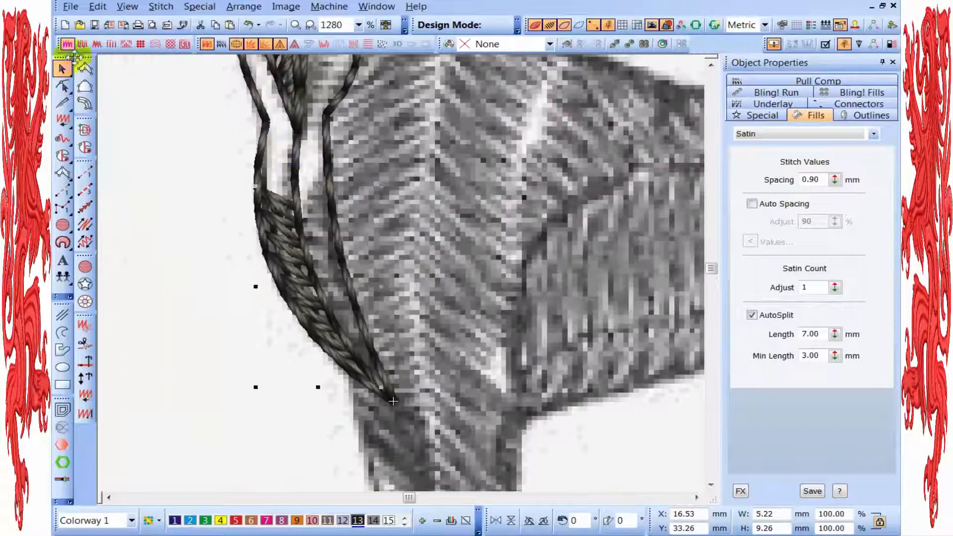
click(206, 46)
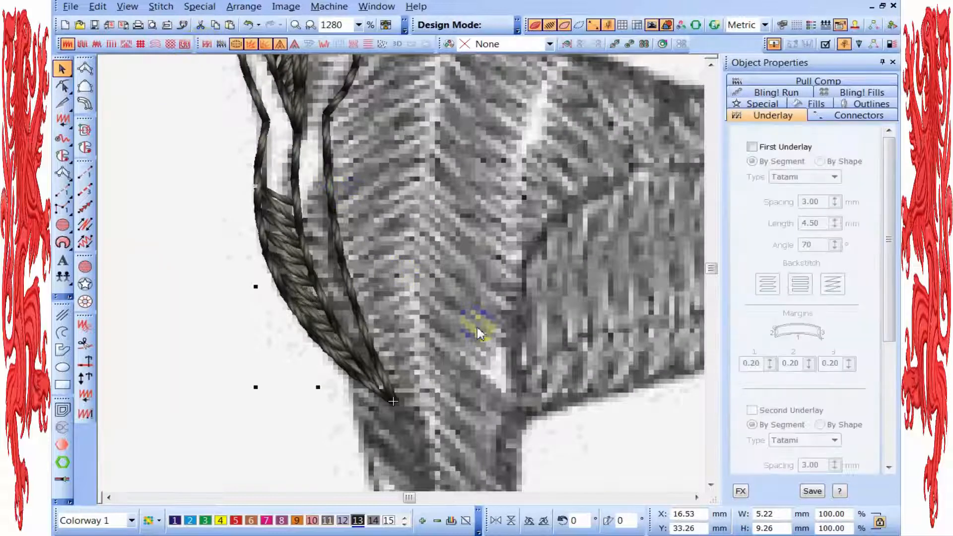
key(Escape)
scroll(388, 247, down, 1)
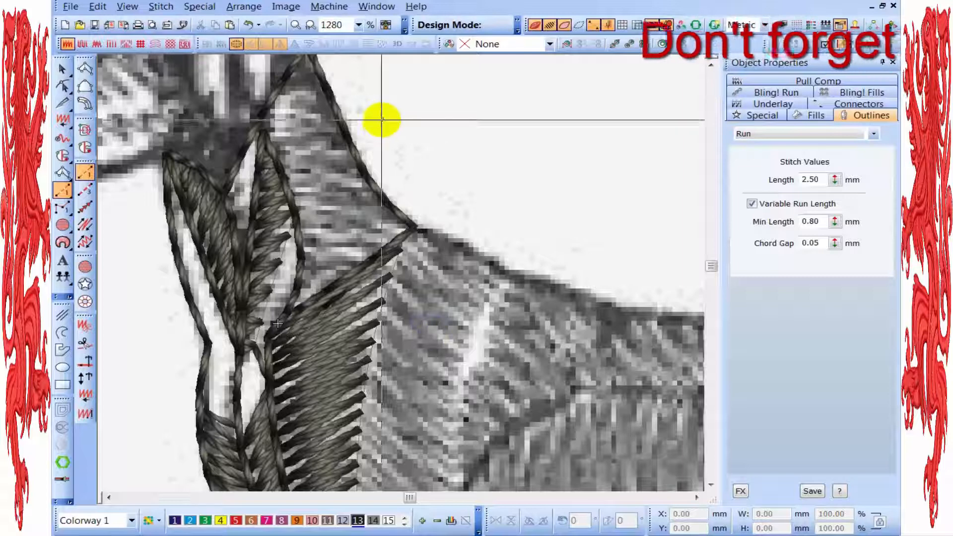
Start a column fill at the neck's lower corner, placing paired points between the diagonal shoulder line and the inner neck outline.
key(t)
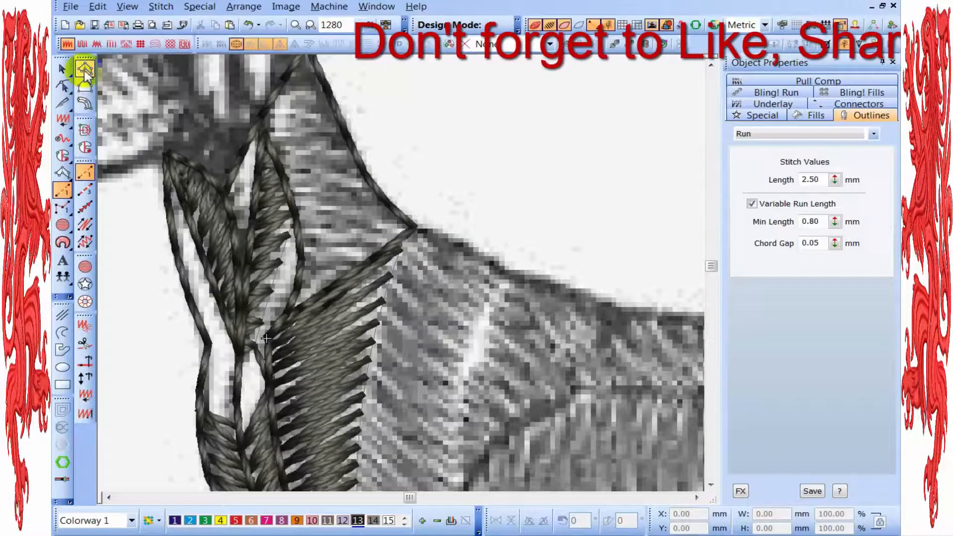
click(85, 68)
scroll(394, 268, up, 2)
key(t)
key(t)
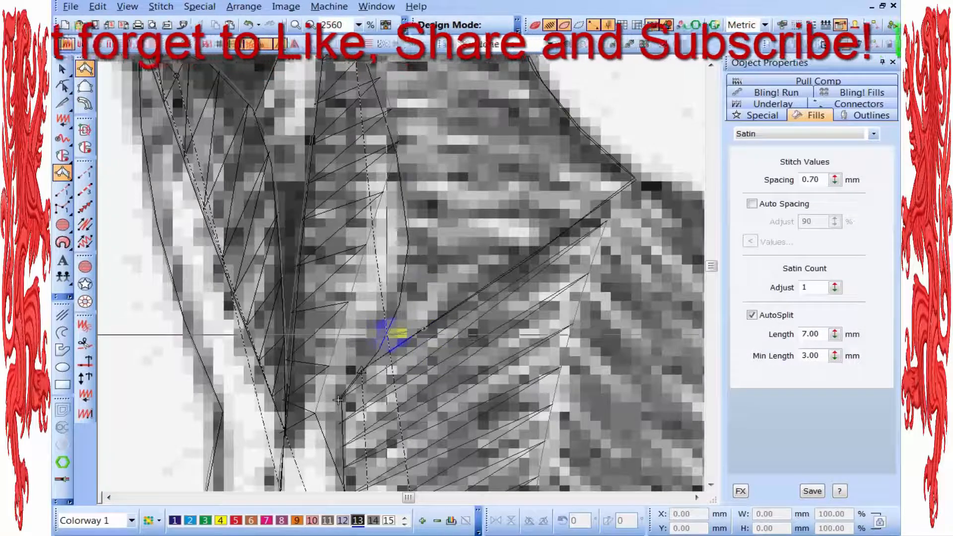
click(534, 256)
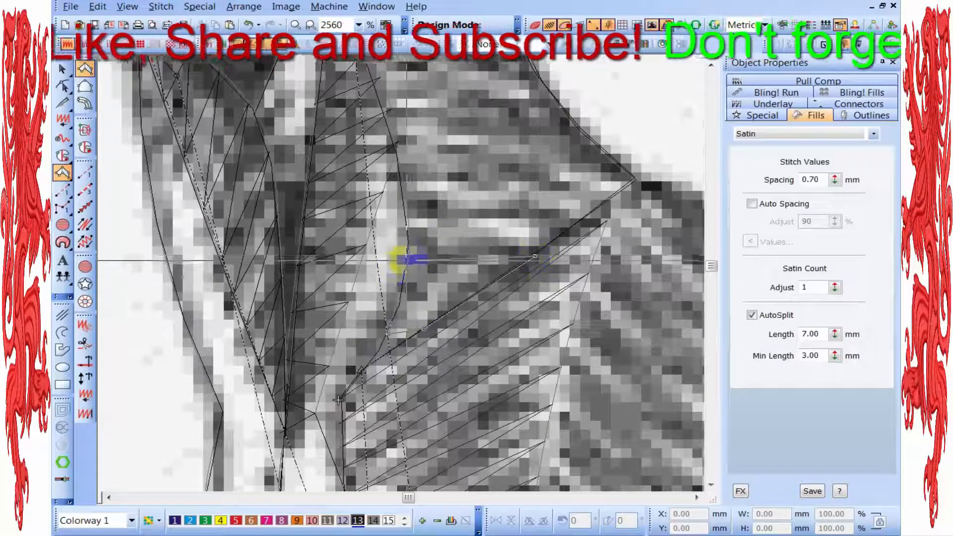
click(405, 262)
middle_click(538, 218)
Continue the neck column with paired points from the withers up the back of the neck to the head and generate the stitches.
click(497, 235)
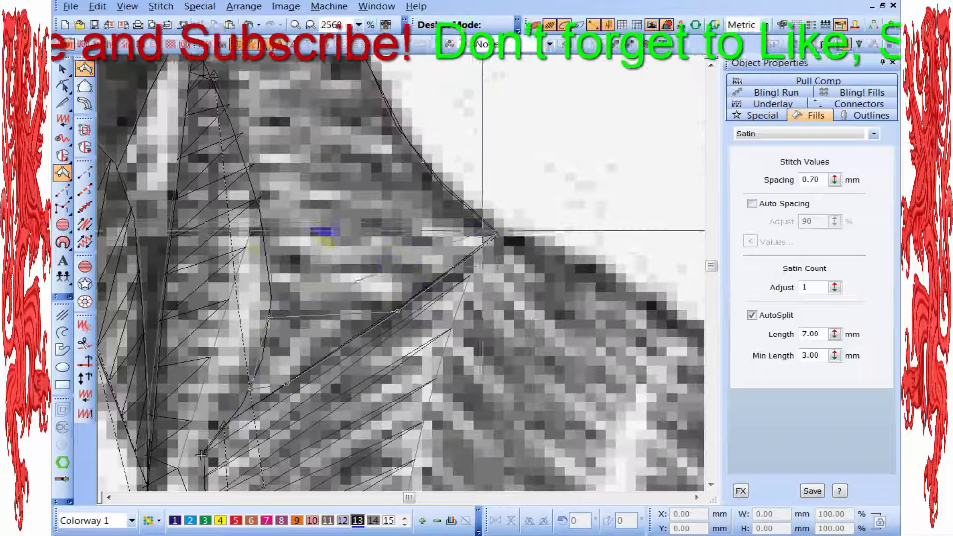
click(400, 128)
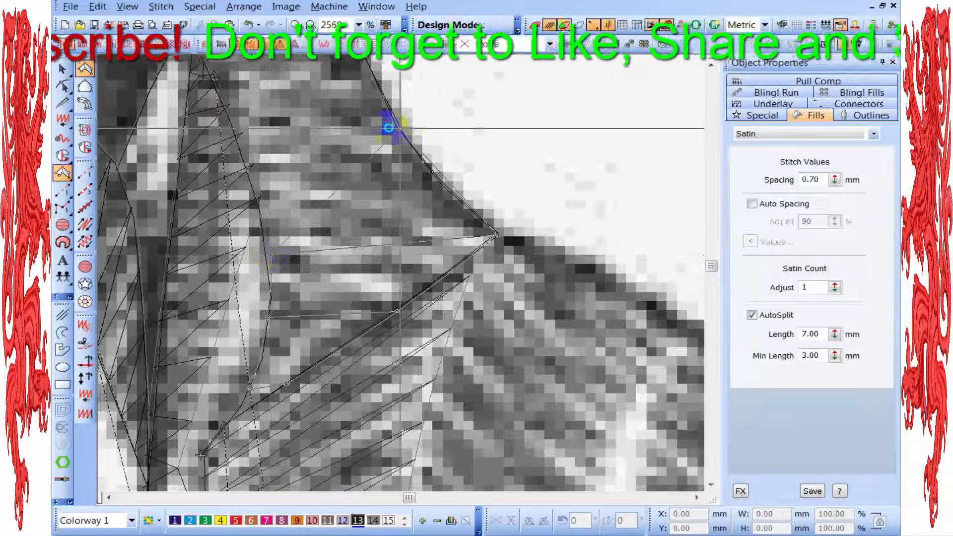
key(shift+z)
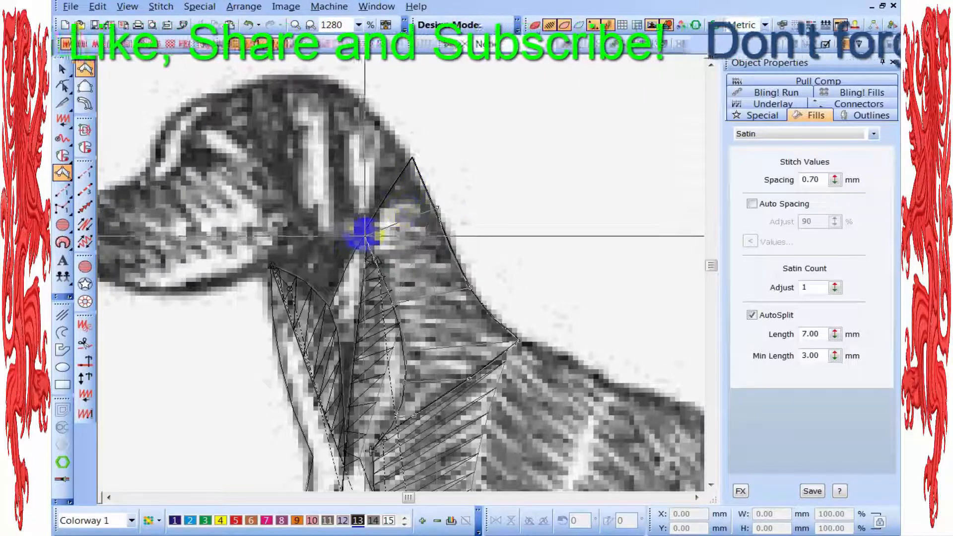
click(441, 224)
click(362, 235)
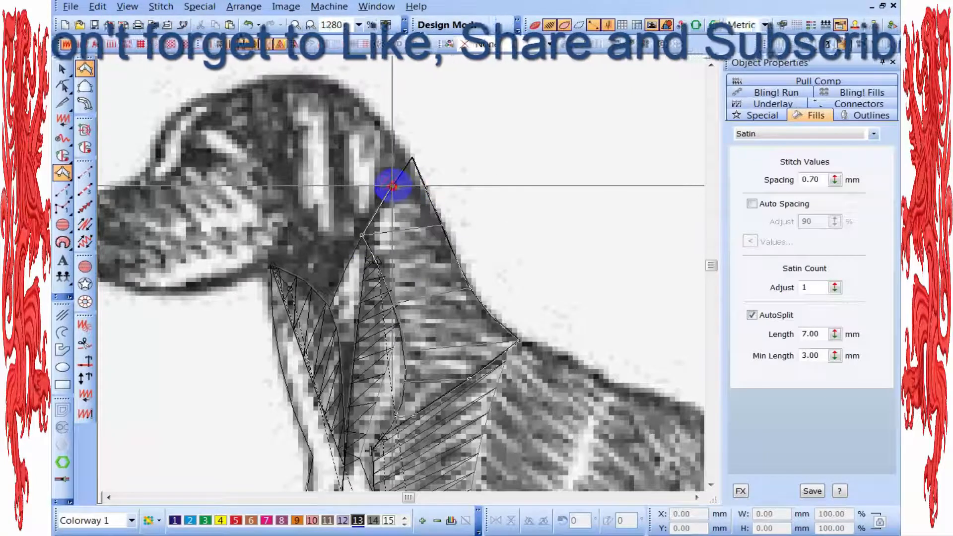
key(Return)
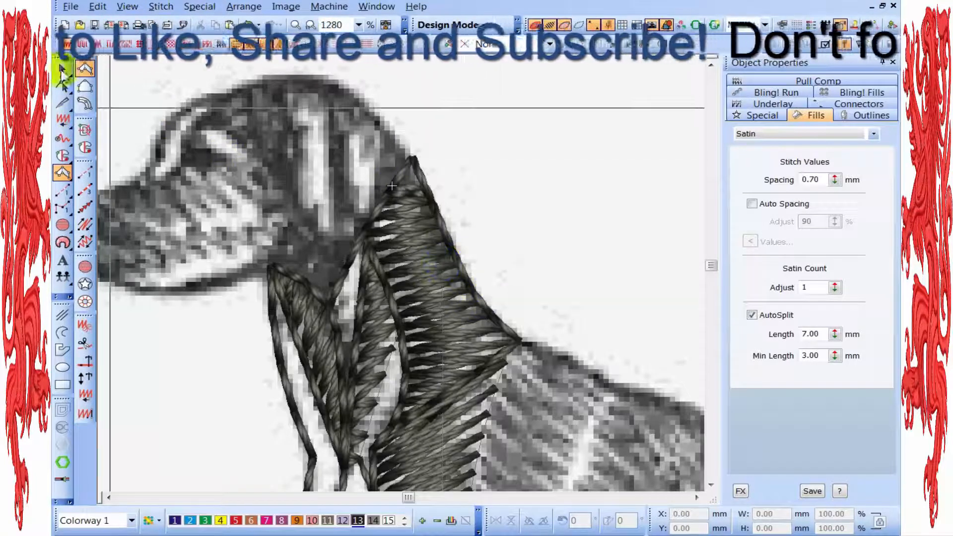
Reshape the neck column by shifting two edge points along the nape and two along the inner neck edge to realign the stitches.
key(h)
click(470, 288)
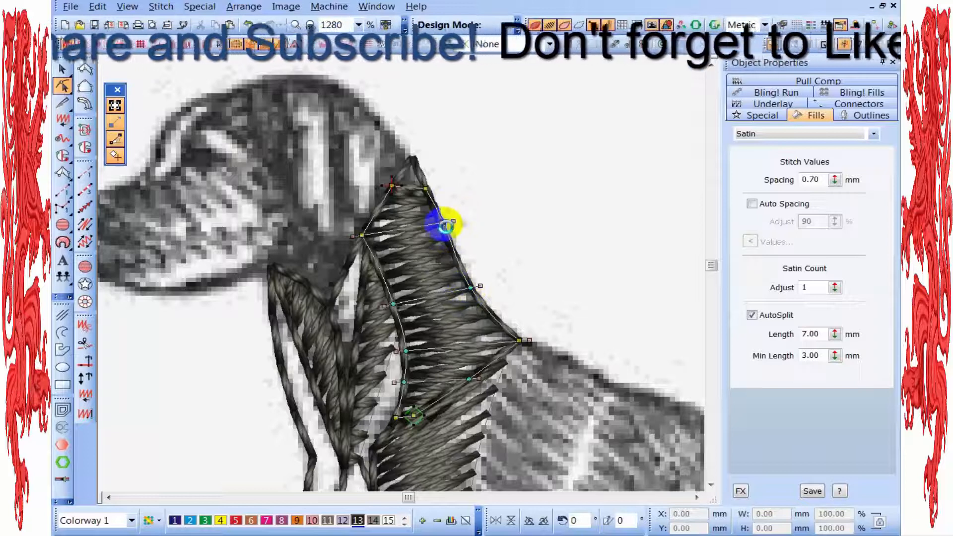
drag(448, 226, 449, 239)
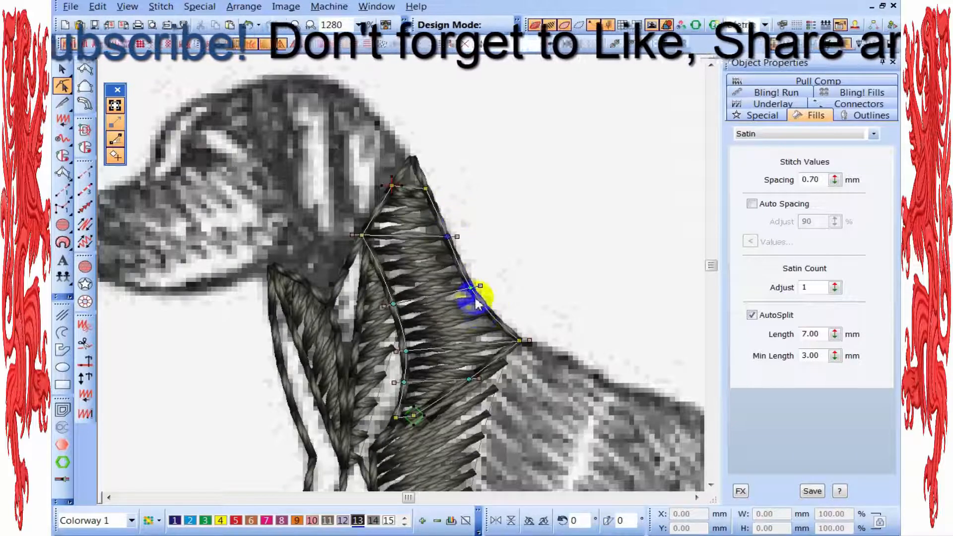
drag(471, 288, 478, 292)
drag(406, 350, 401, 348)
drag(397, 305, 390, 301)
drag(406, 348, 404, 341)
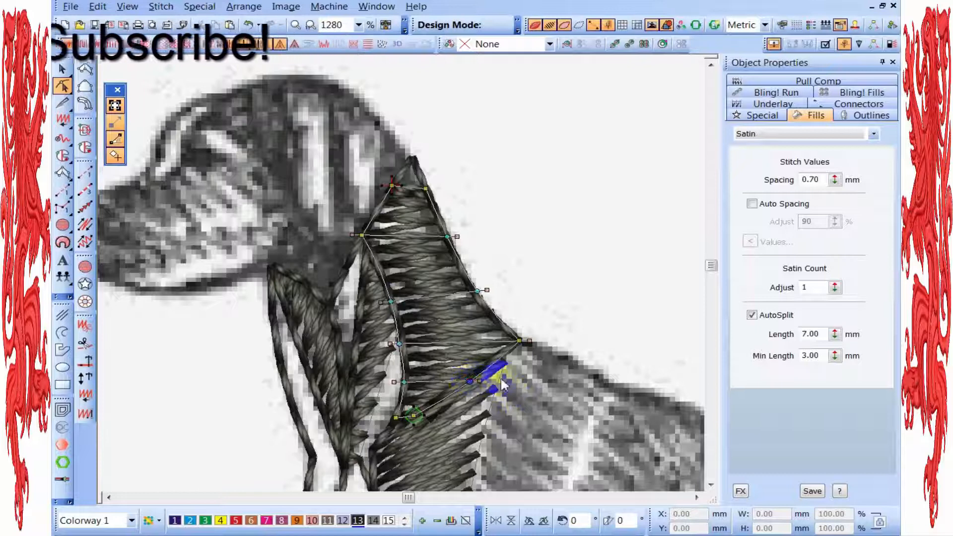
Fine-tune the neck column's corner at the withers and its nape edge points, and finish reshaping.
drag(519, 342, 522, 337)
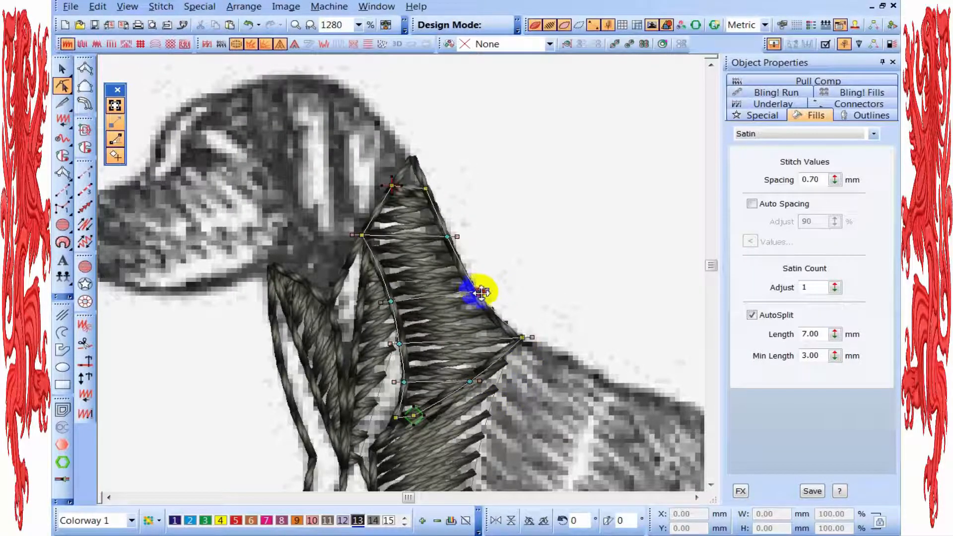
drag(480, 290, 482, 293)
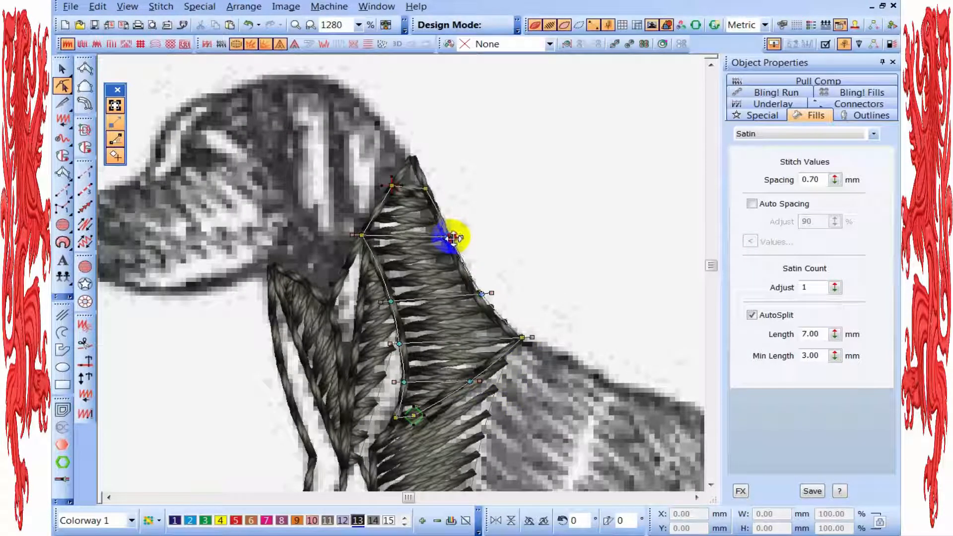
drag(453, 238, 452, 238)
scroll(380, 212, down, 2)
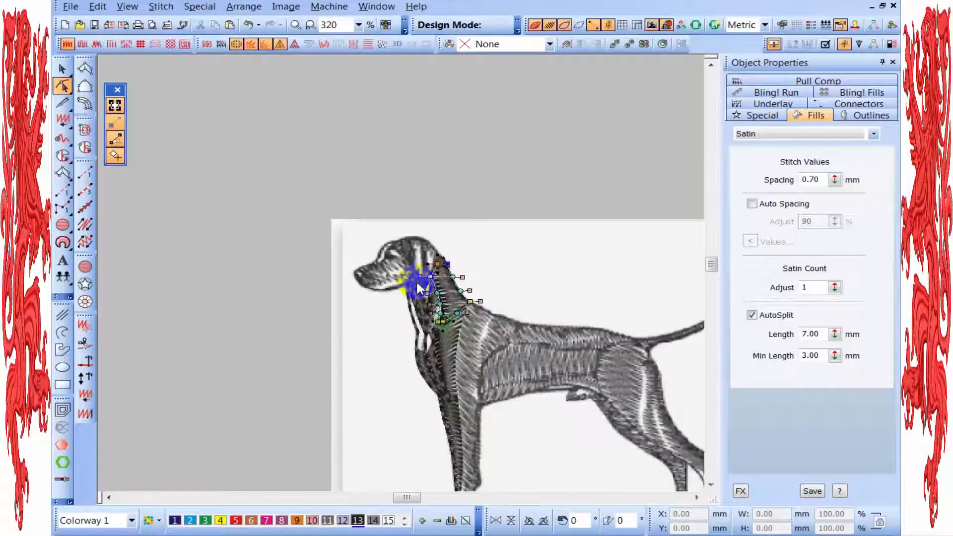
key(Escape)
scroll(405, 276, up, 1)
scroll(452, 340, down, 2)
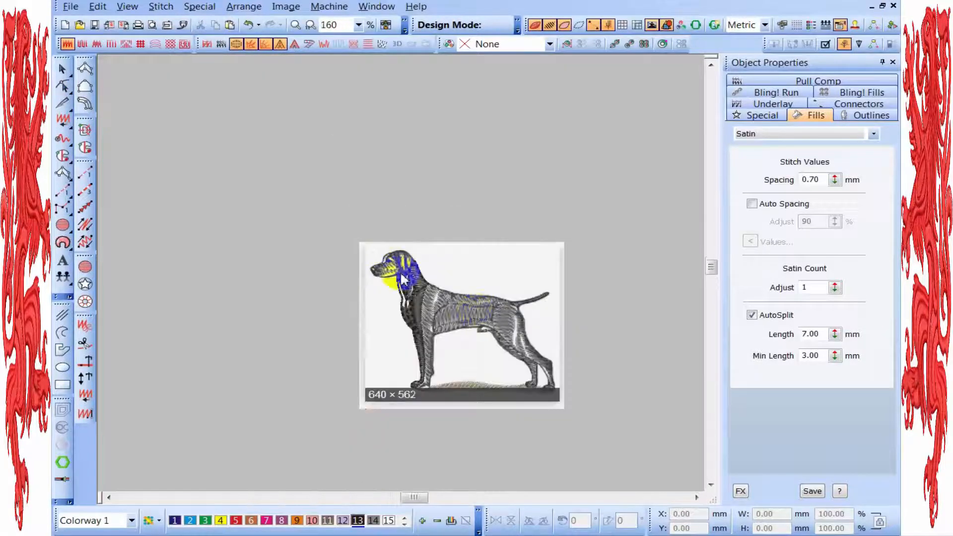
scroll(403, 279, up, 3)
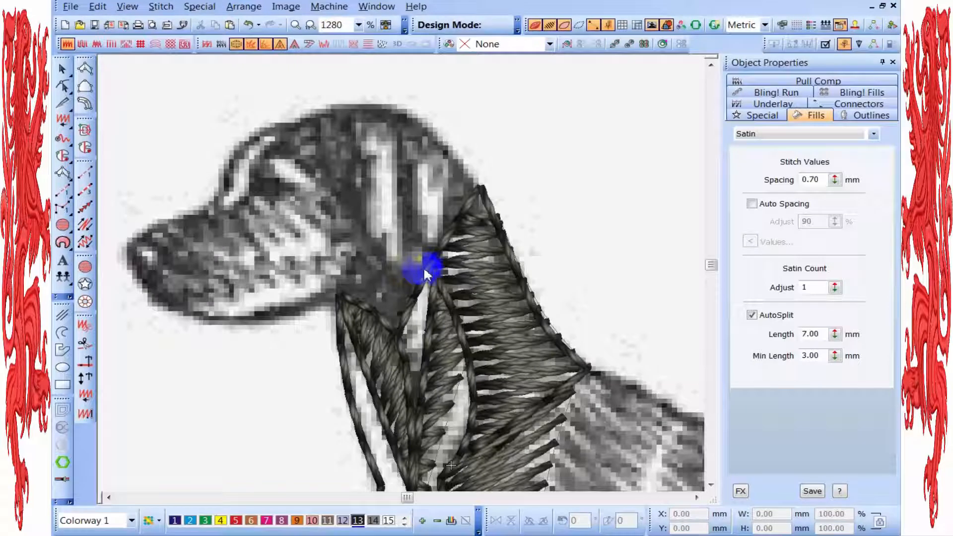
Start a run outline at the top of the neck and trace curve points over the skull to the forehead.
click(85, 172)
click(480, 187)
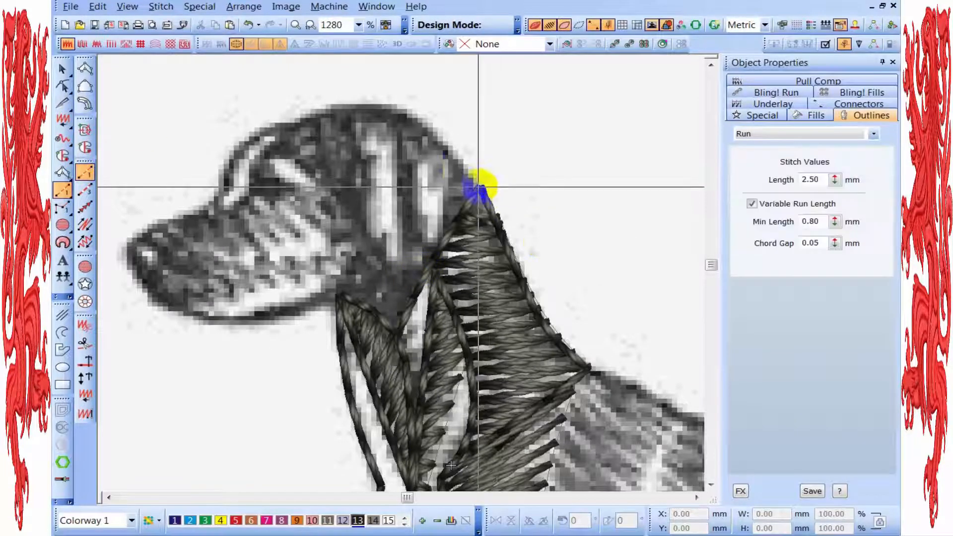
right_click(435, 131)
right_click(357, 107)
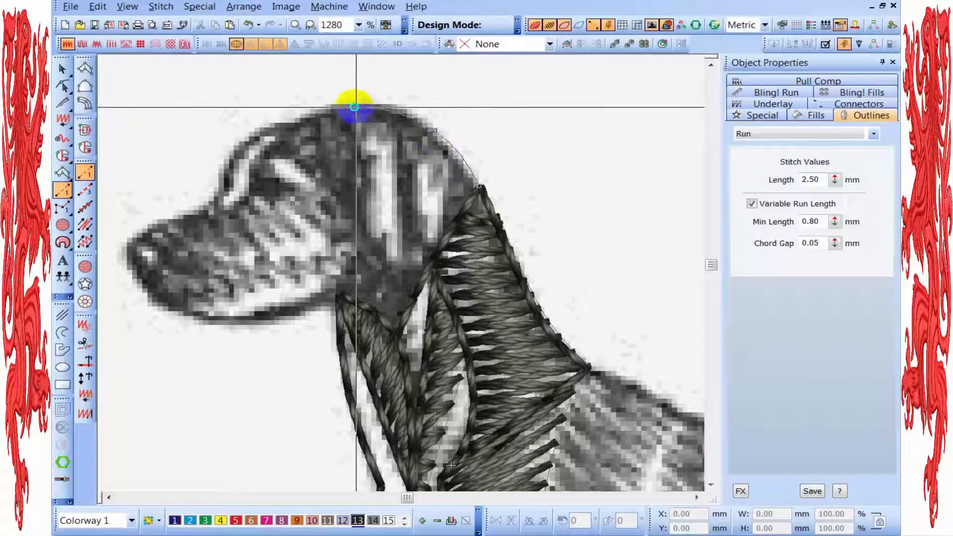
right_click(286, 131)
key(BackSpace)
right_click(288, 127)
Continue the run outline down the forehead, along the bridge of the muzzle and around the tip of the nose.
scroll(225, 206, up, 1)
right_click(405, 237)
right_click(380, 288)
right_click(304, 301)
scroll(223, 361, down, 1)
scroll(401, 273, up, 1)
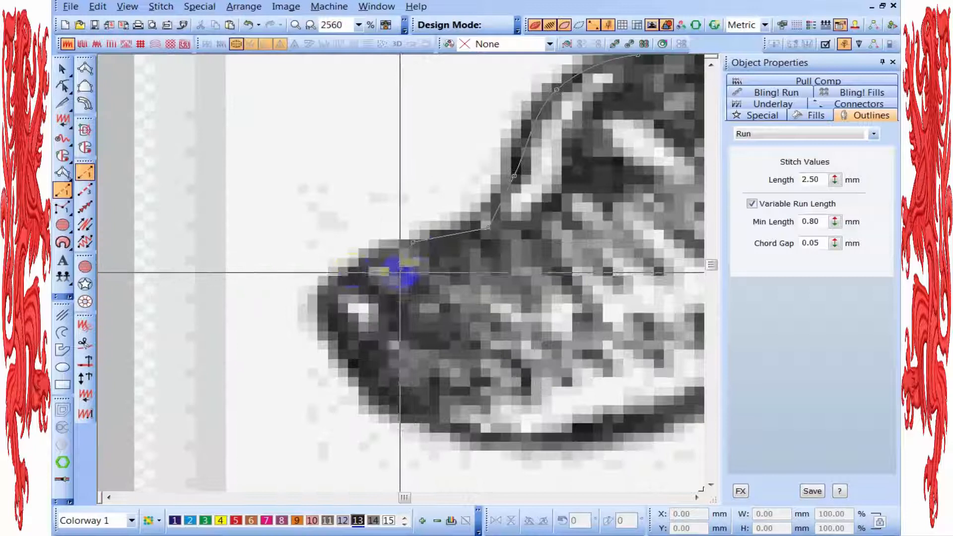
right_click(359, 256)
right_click(313, 307)
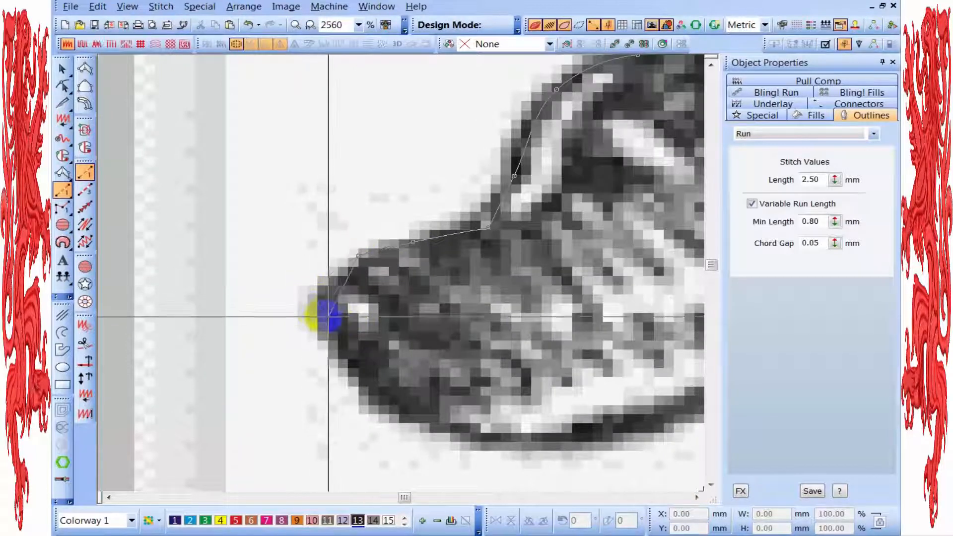
right_click(331, 341)
right_click(375, 349)
Trace the inner face line from behind the nose along the muzzle and up in front of the eye with curve points.
scroll(492, 292, down, 1)
scroll(415, 261, up, 1)
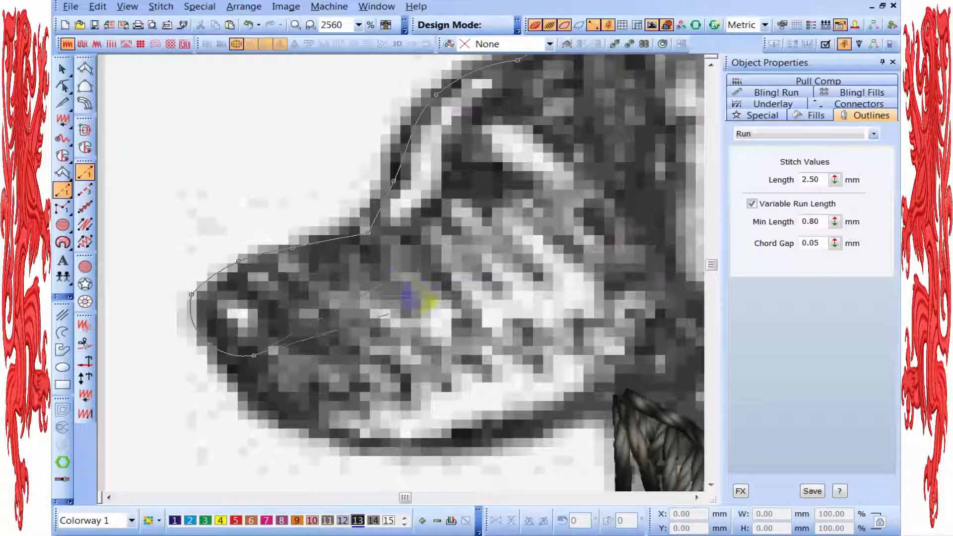
scroll(369, 261, down, 1)
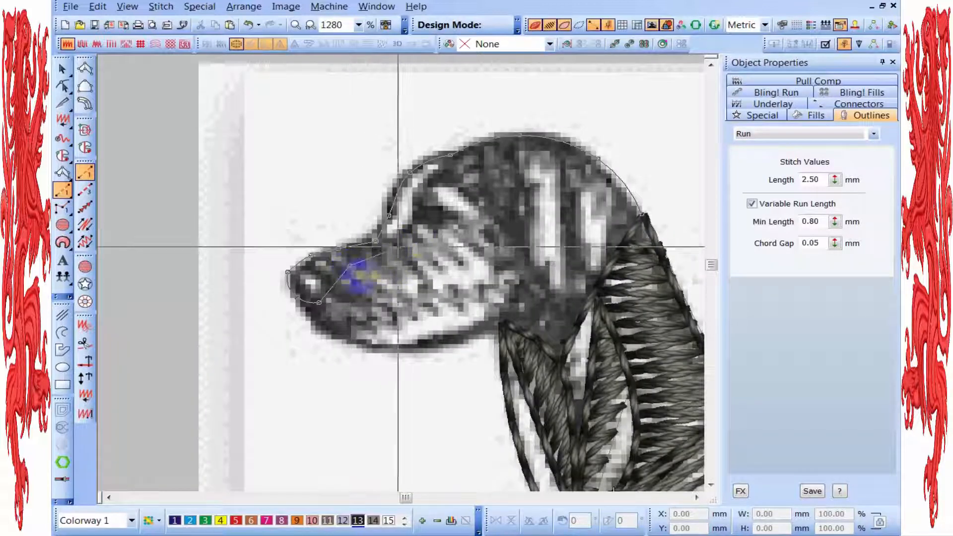
right_click(382, 250)
scroll(416, 215, up, 1)
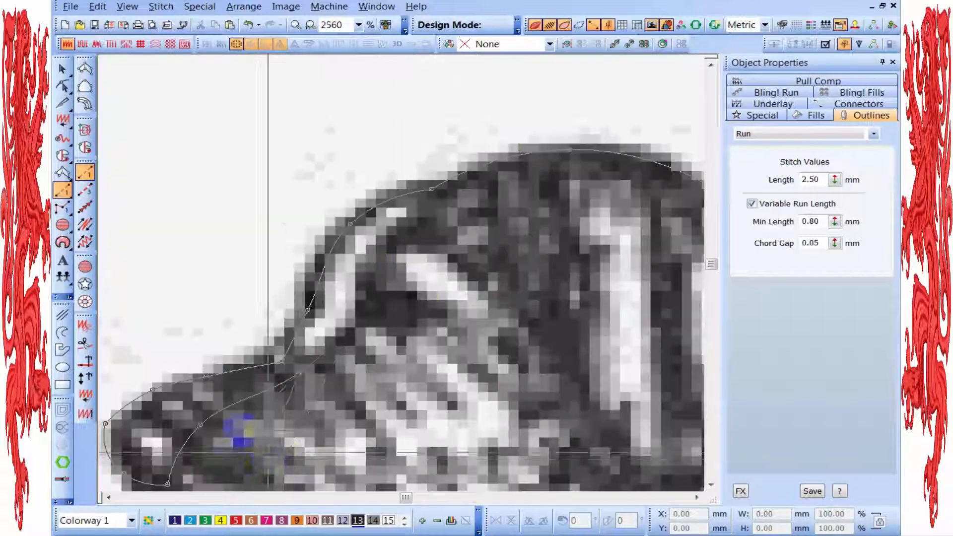
right_click(296, 380)
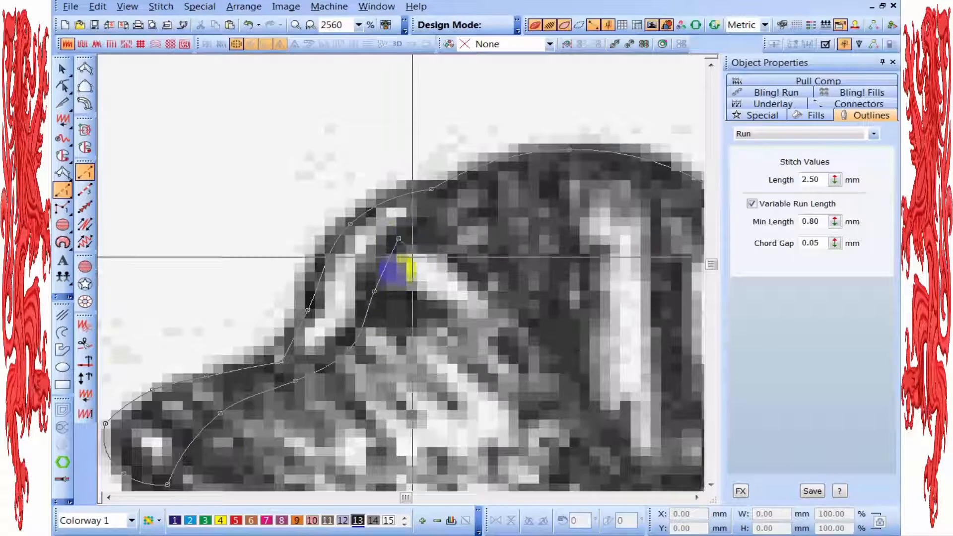
right_click(368, 277)
Continue the inner face line around the back of the cheek to the throat.
scroll(437, 263, down, 1)
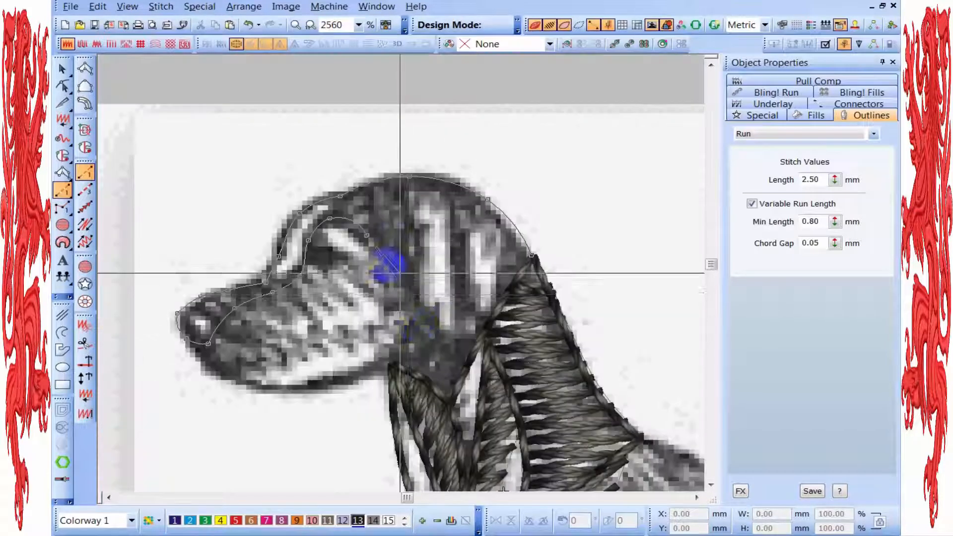
right_click(402, 265)
right_click(421, 323)
right_click(392, 362)
click(303, 386)
right_click(191, 336)
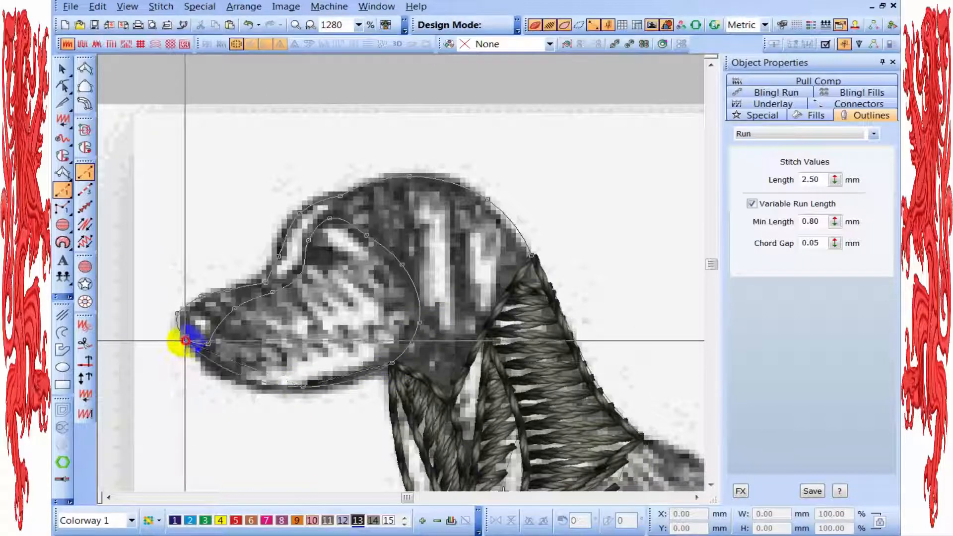
key(BackSpace)
key(BackSpace)
Trace the lower jaw from the throat to the nose with curve points, and retrace it back to the throat corner.
right_click(322, 385)
right_click(239, 382)
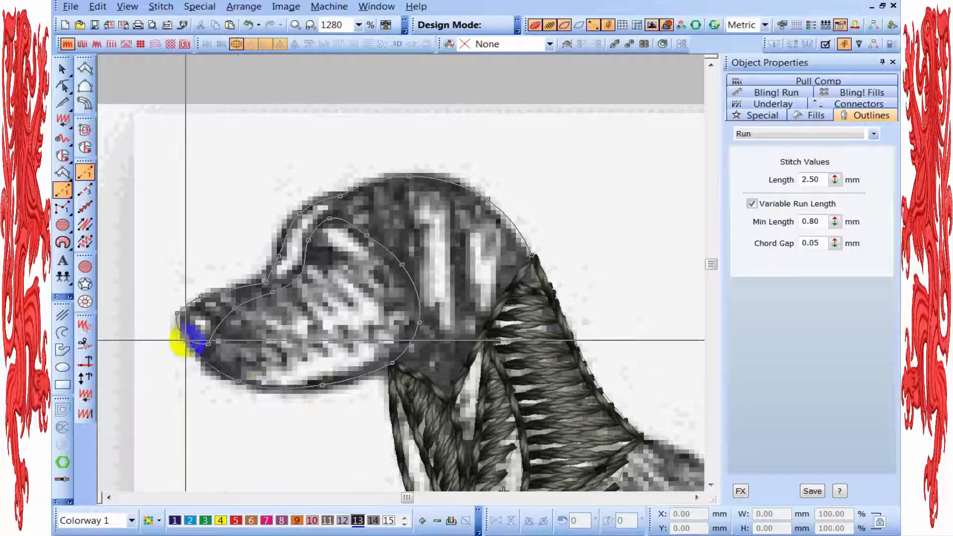
right_click(208, 342)
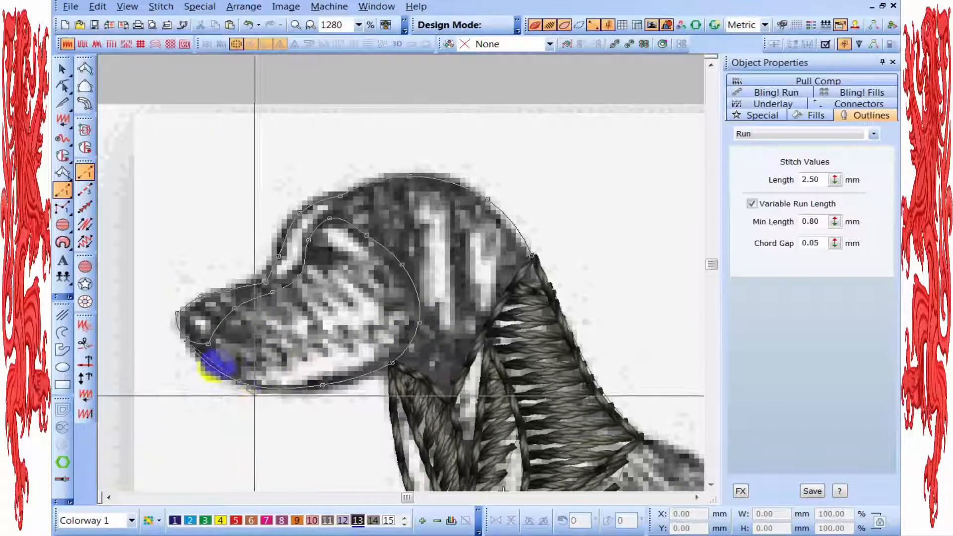
right_click(239, 382)
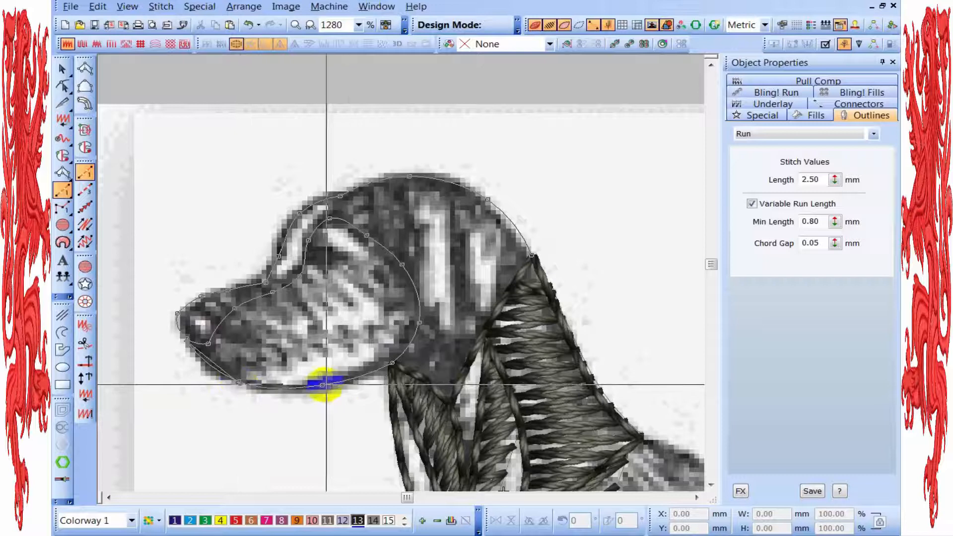
right_click(324, 384)
click(392, 363)
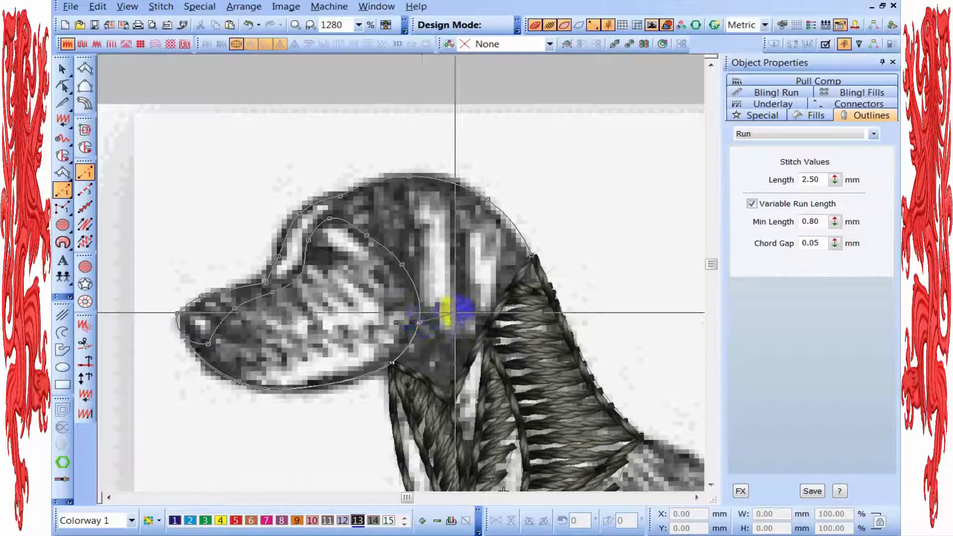
Branch the run from the cheek along the ear's lower edge with legs to the skull top and neck edge, returning to the cheek.
click(456, 303)
click(485, 328)
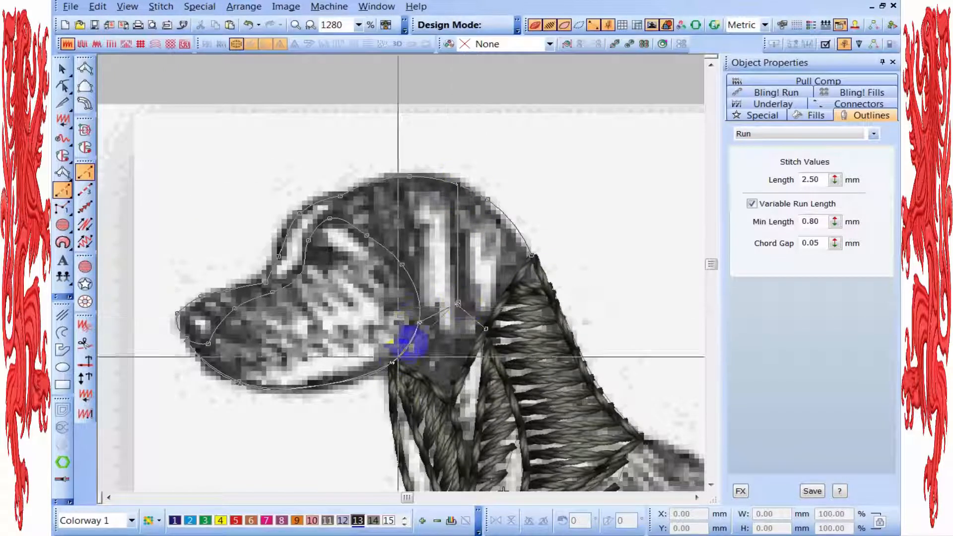
click(419, 323)
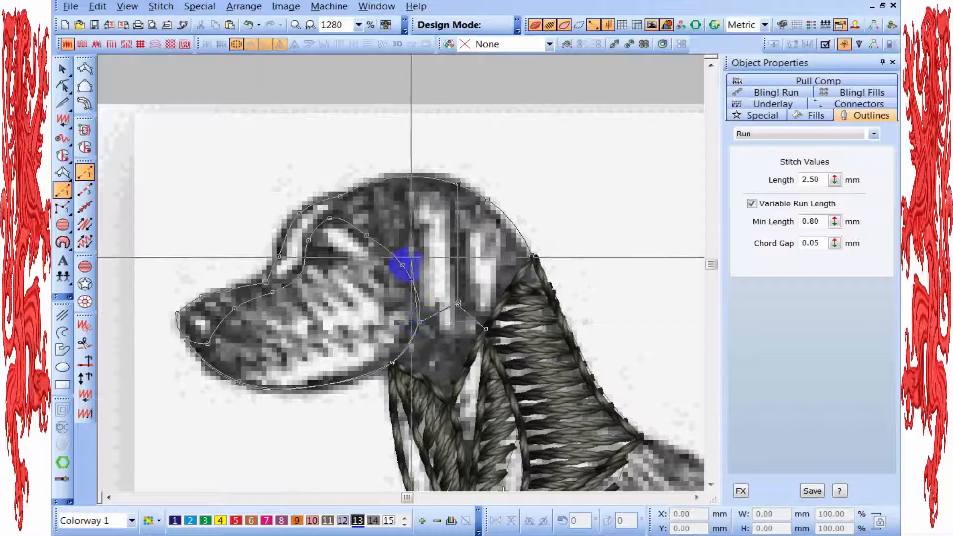
Retrace the inner face line from the cheek over the eye and along the muzzle back to the nose.
click(401, 265)
click(367, 236)
click(331, 219)
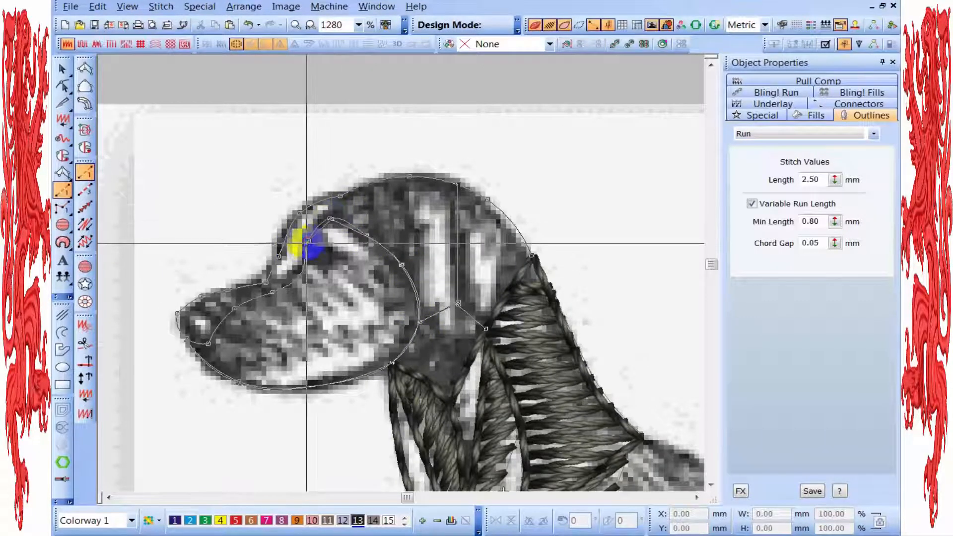
click(307, 242)
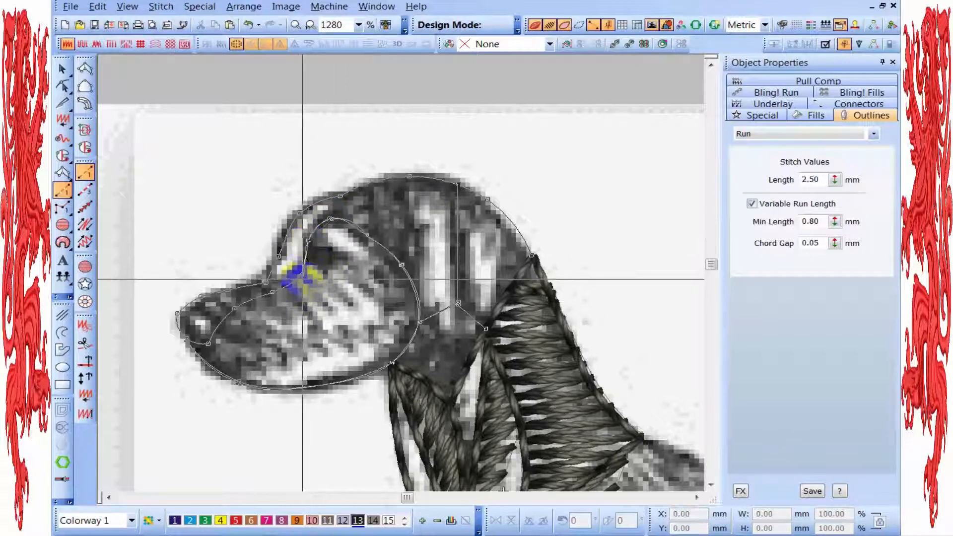
click(273, 294)
click(235, 309)
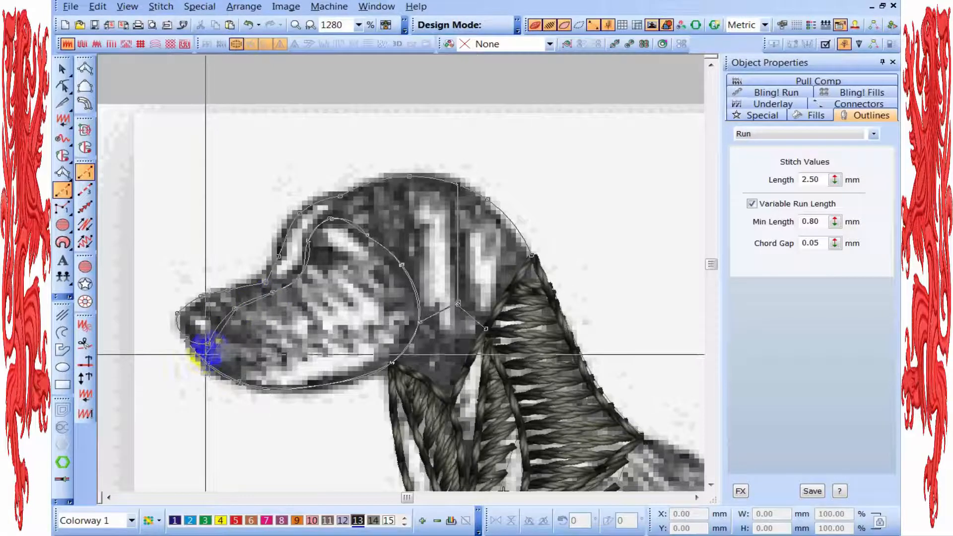
click(208, 345)
Retrace the outer contour around the nose, along the muzzle bridge and up the forehead with curve points.
right_click(187, 339)
right_click(178, 314)
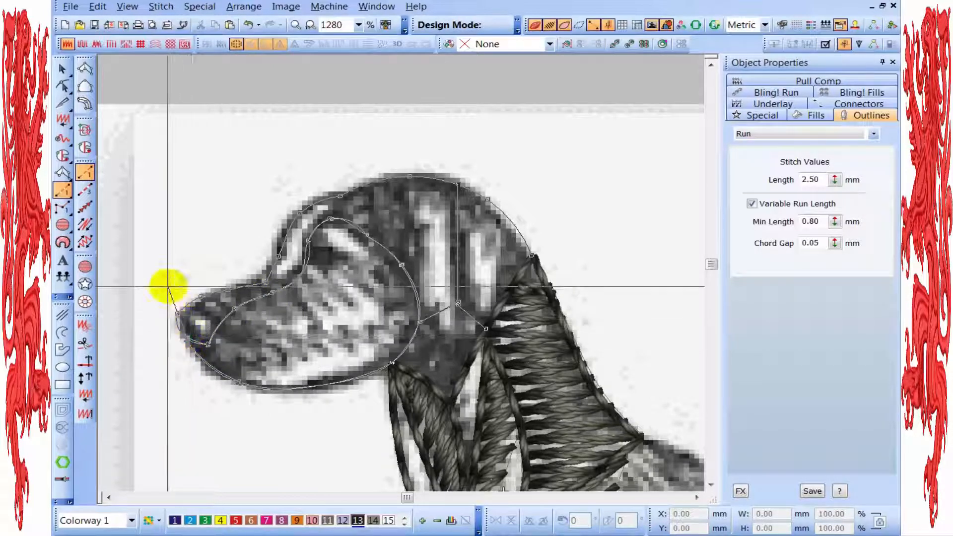
right_click(200, 296)
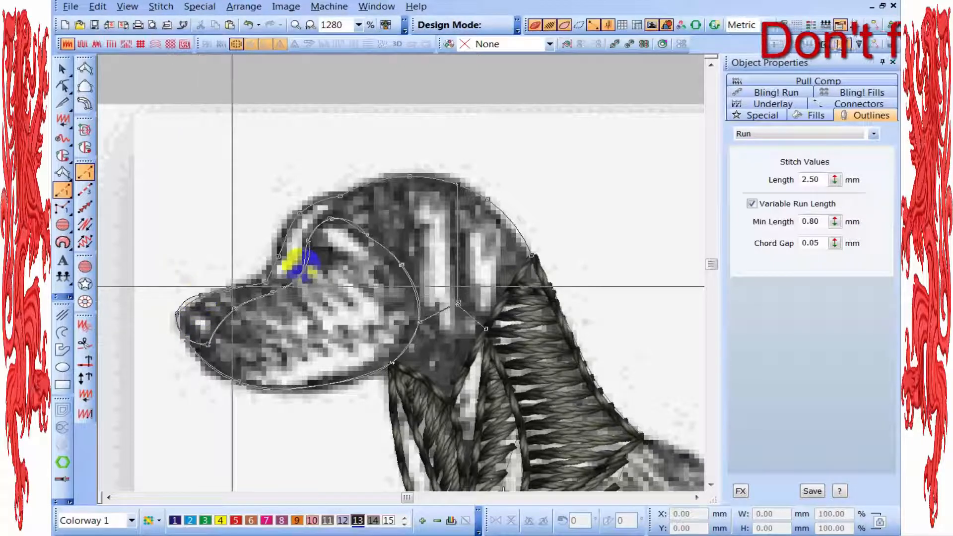
right_click(279, 256)
right_click(300, 213)
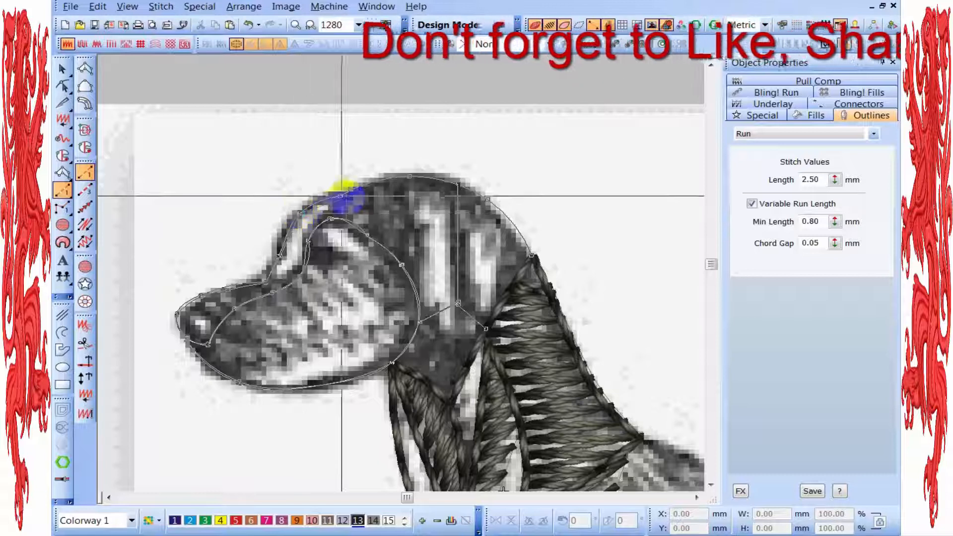
Add a straight connecting line between the upper forehead outline and the curve above the eye, returning to the outer contour.
scroll(341, 198, up, 2)
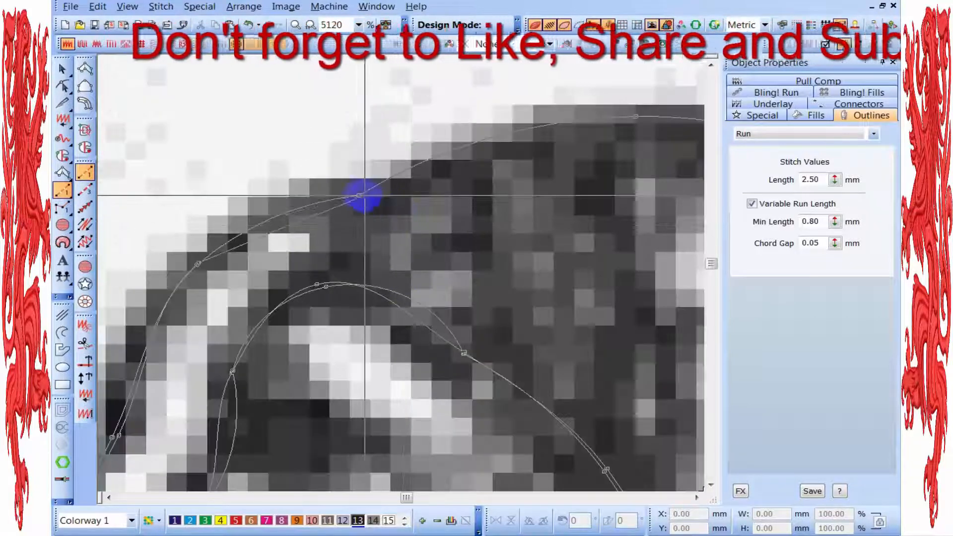
click(362, 195)
click(317, 283)
click(365, 191)
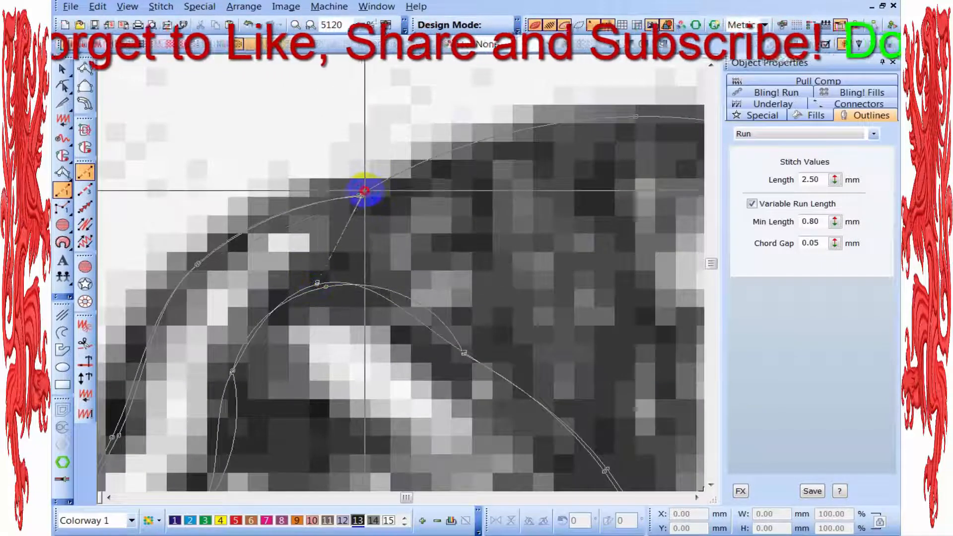
Retrace the skull's outer contour, adding a curved leg from its peak down to the face curve and back, and finish the run.
scroll(401, 273, down, 1)
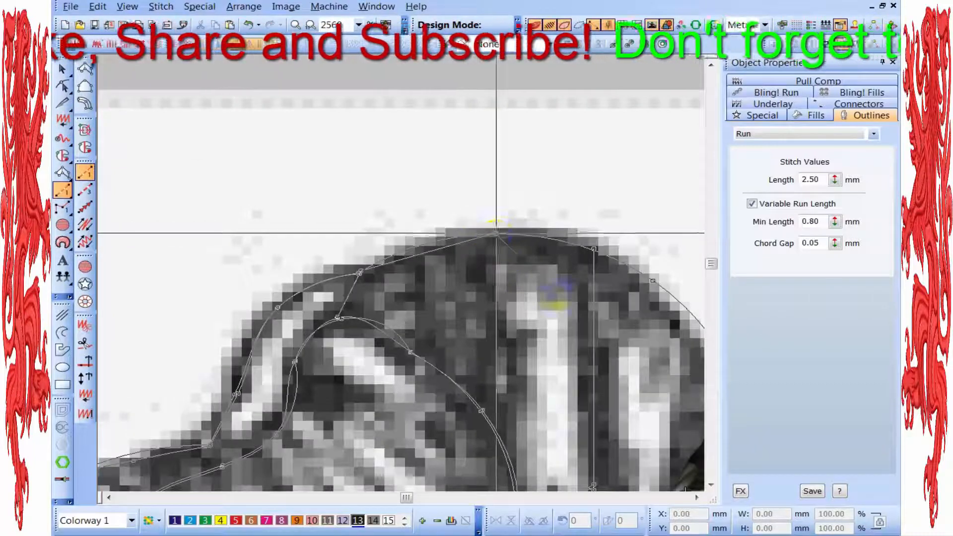
click(401, 256)
click(499, 237)
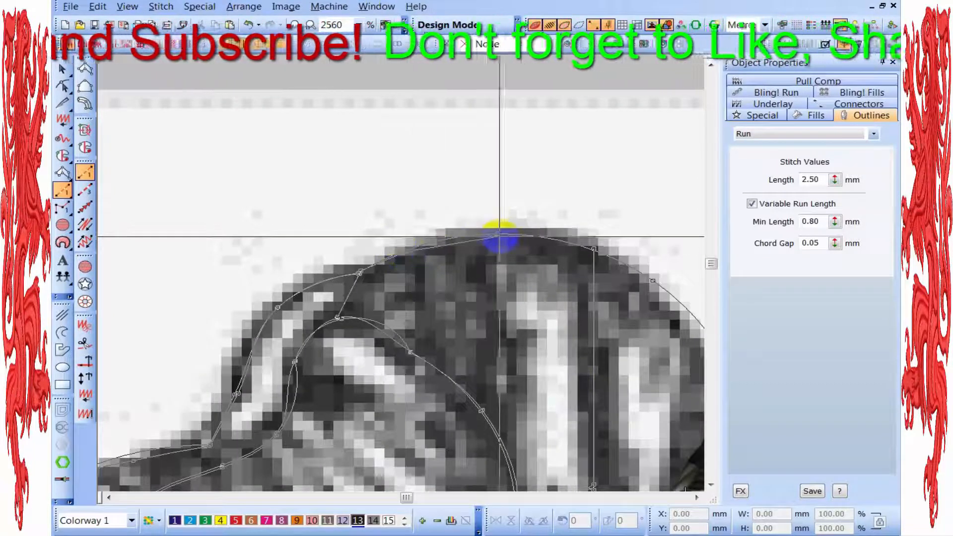
click(533, 331)
click(465, 339)
scroll(463, 338, down, 2)
scroll(417, 270, up, 2)
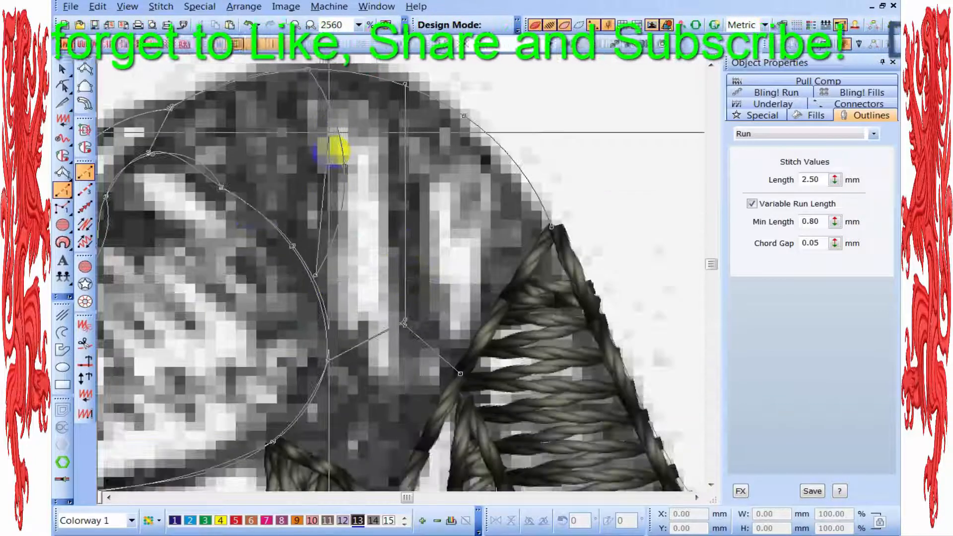
click(309, 70)
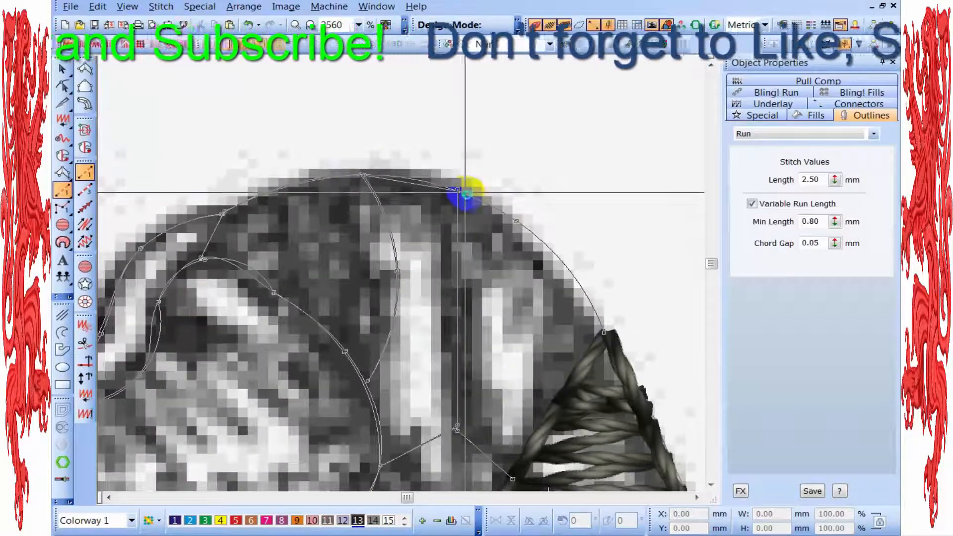
scroll(395, 274, down, 2)
scroll(395, 275, down, 1)
scroll(393, 272, up, 2)
Reshape the run where the nose outline meets the inner face line and jaw, repositioning the junction nodes along the dark edge.
click(62, 85)
scroll(429, 265, up, 2)
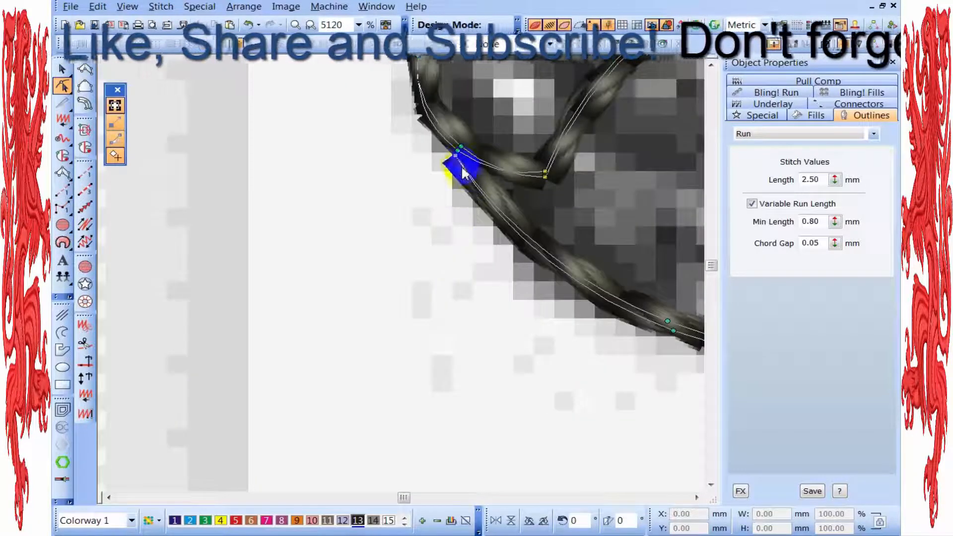
scroll(547, 178, down, 1)
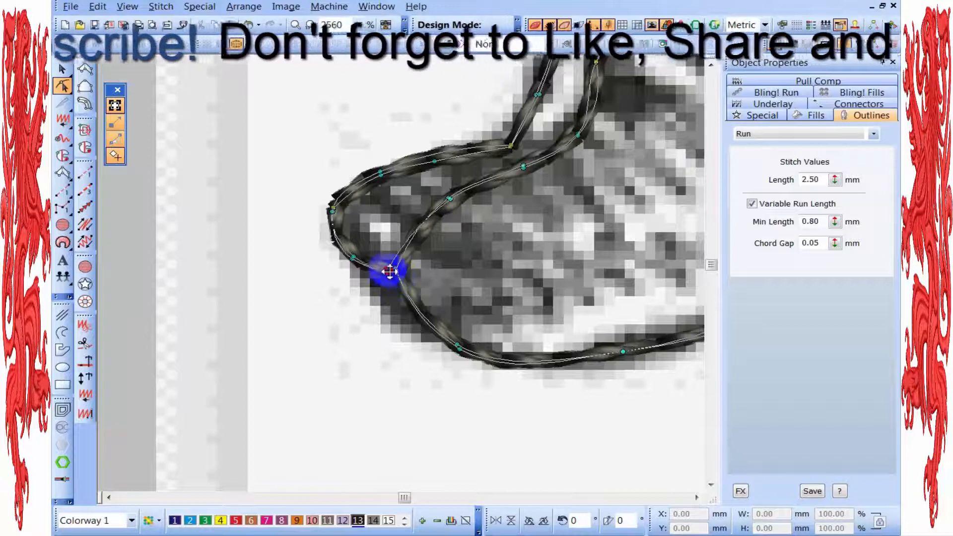
drag(389, 272, 400, 276)
scroll(370, 272, up, 1)
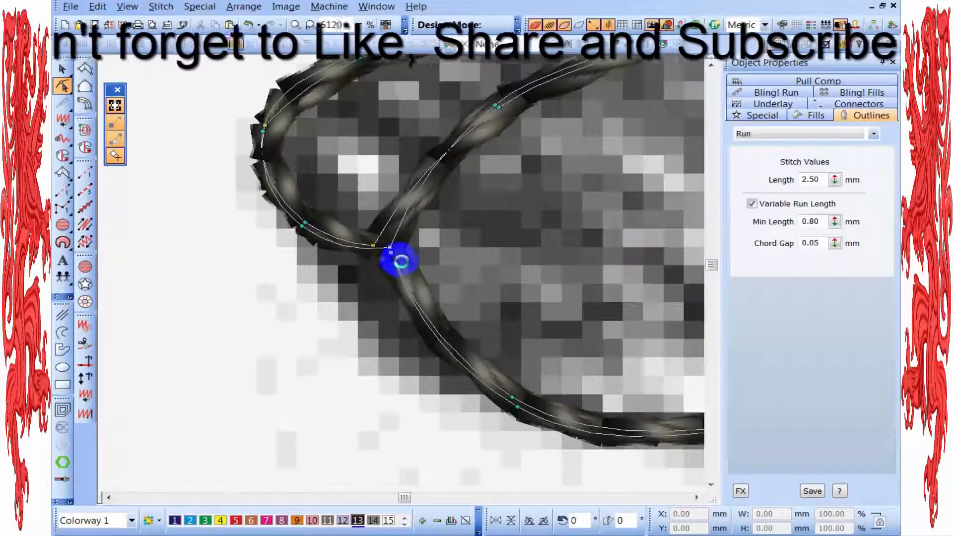
mouse_move(400, 261)
mouse_down()
mouse_move(343, 243)
mouse_move(393, 252)
mouse_up()
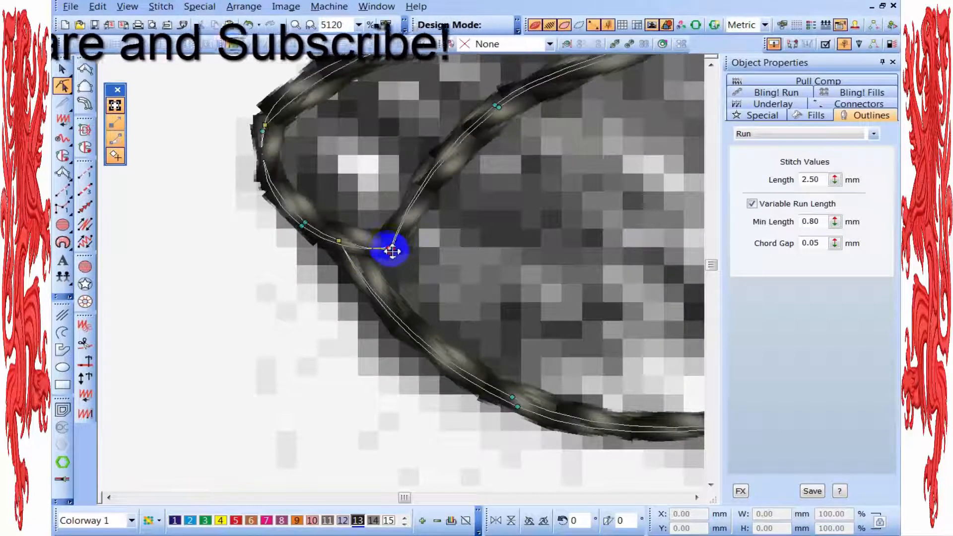
Smooth the outline around the nose tip by adjusting its front, lower and upper curve nodes so the doubled lines coincide.
scroll(401, 271, up, 1)
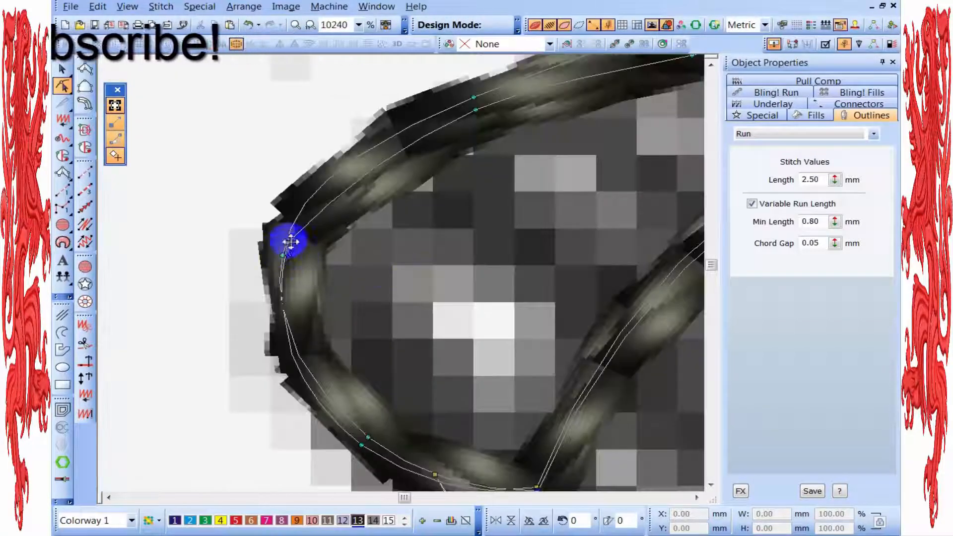
drag(285, 254, 283, 255)
scroll(401, 271, down, 2)
scroll(401, 271, up, 2)
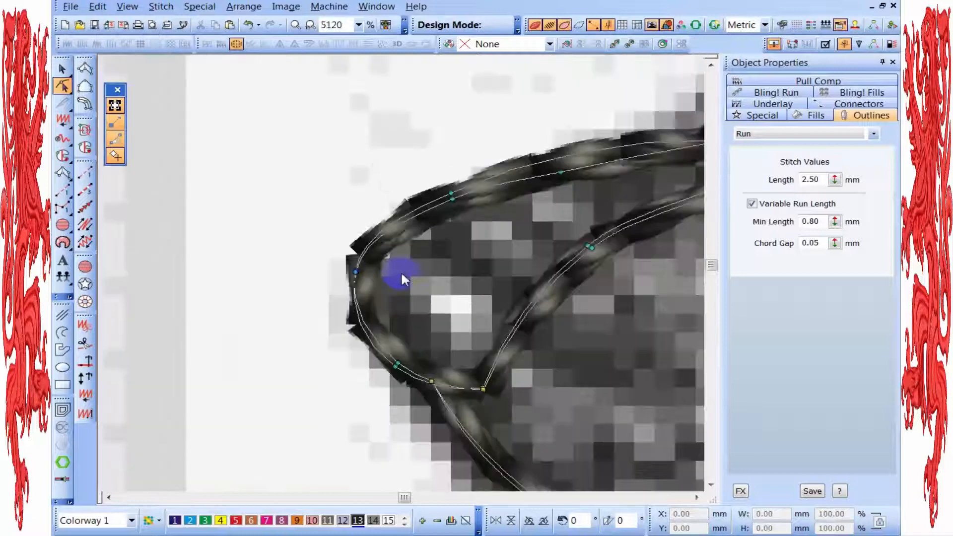
scroll(370, 368, down, 1)
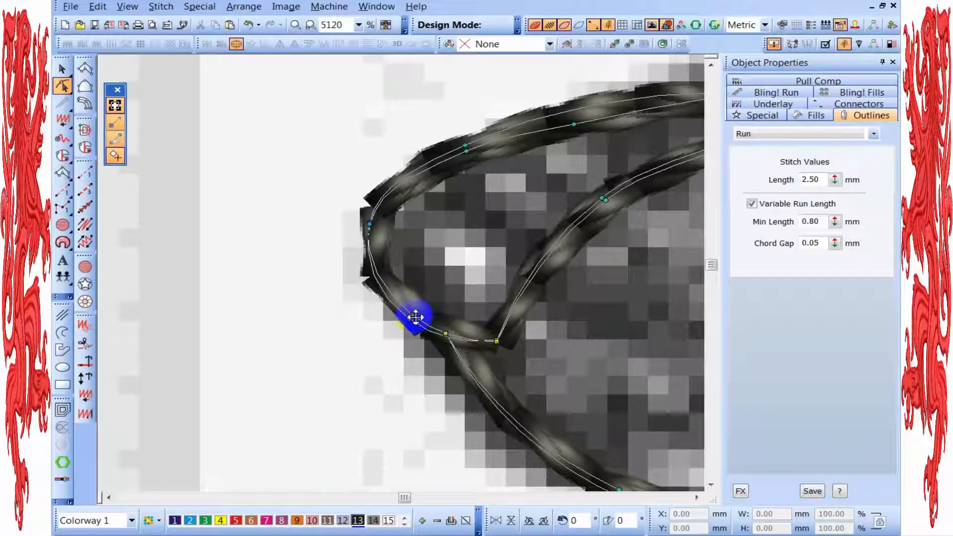
drag(413, 322, 411, 320)
click(482, 128)
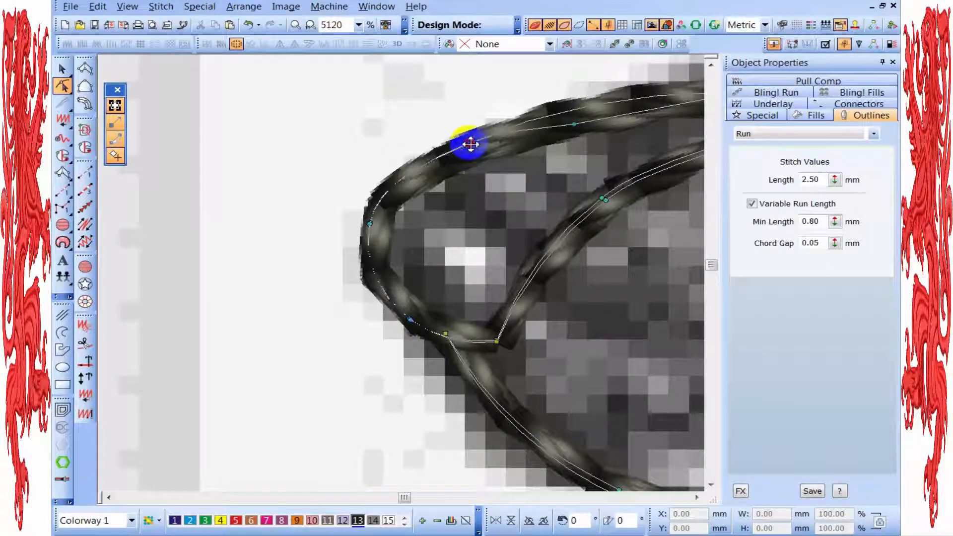
Refine the muzzle bridge outline by aligning the curve nodes between the nose tip and the base of the forehead.
scroll(382, 262, down, 1)
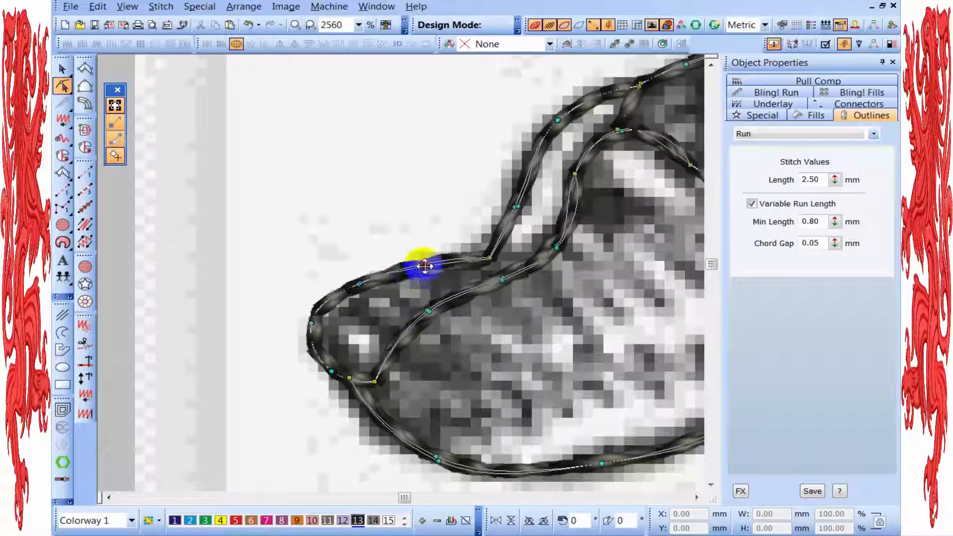
scroll(493, 264, down, 1)
scroll(234, 343, up, 1)
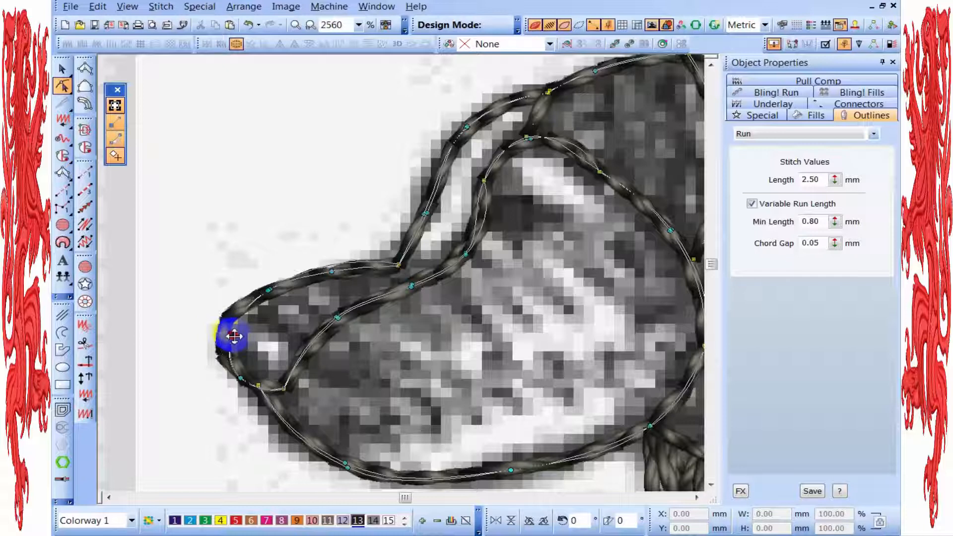
drag(234, 336, 235, 337)
scroll(283, 301, up, 1)
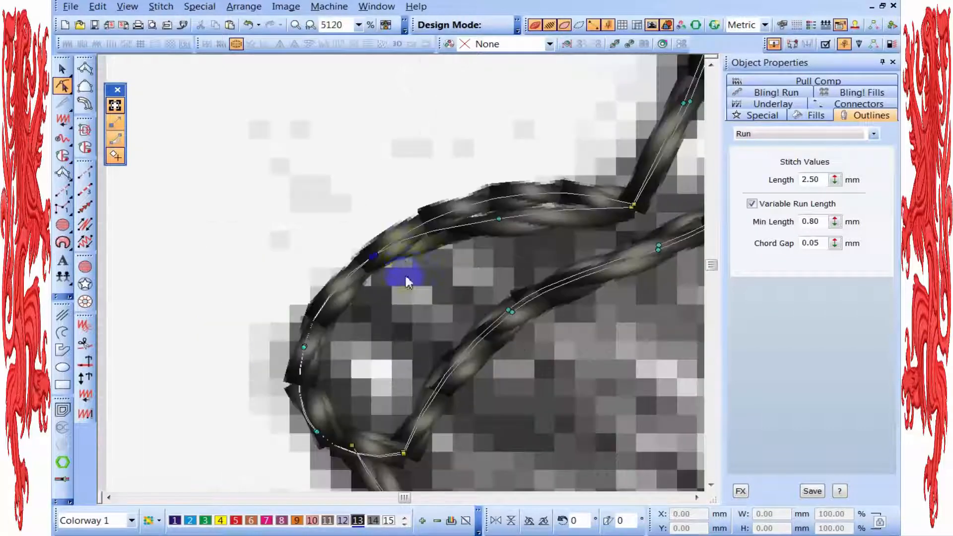
drag(379, 265, 379, 265)
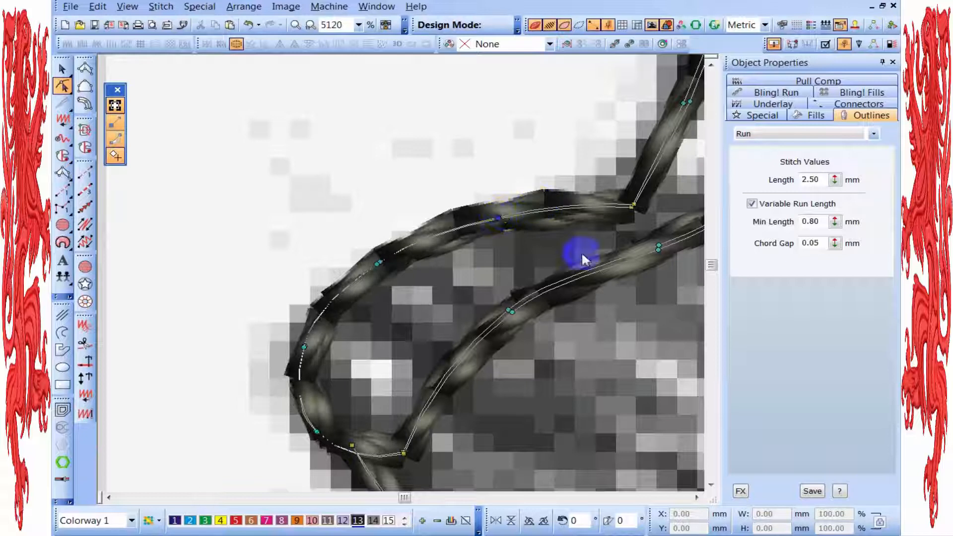
Reshape the satin column along the lower jaw by adjusting its upper and lower edge nodes, and end the editing.
scroll(591, 254, down, 1)
scroll(401, 272, up, 1)
drag(448, 267, 442, 262)
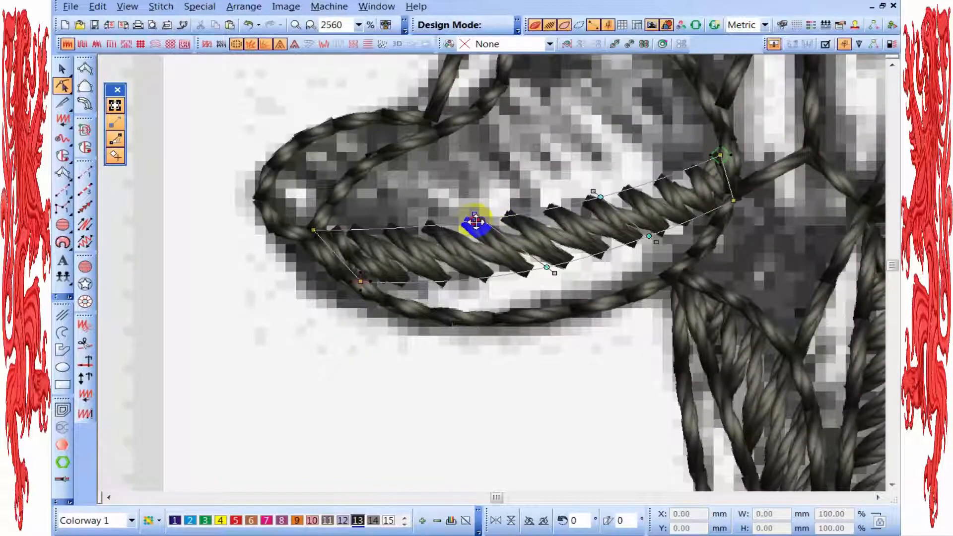
drag(475, 221, 468, 219)
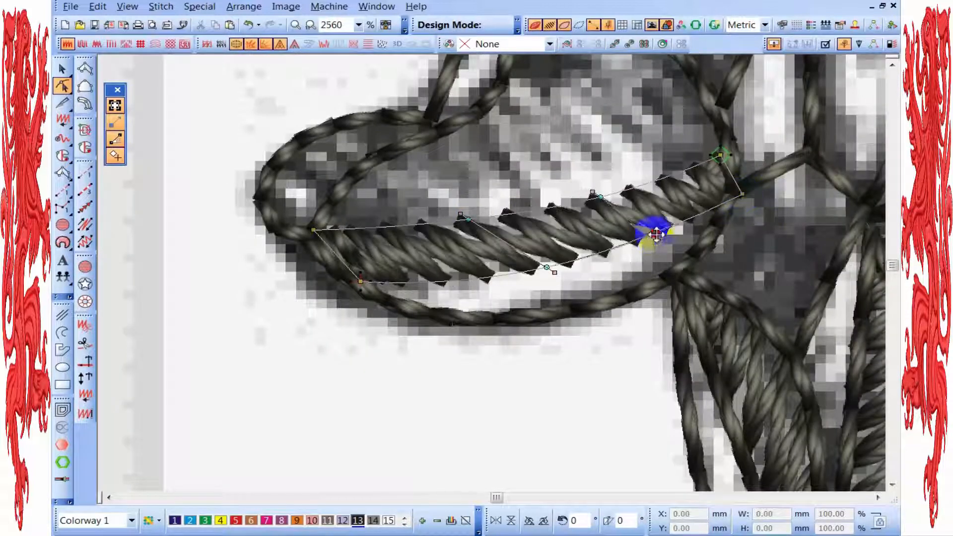
drag(661, 237, 659, 235)
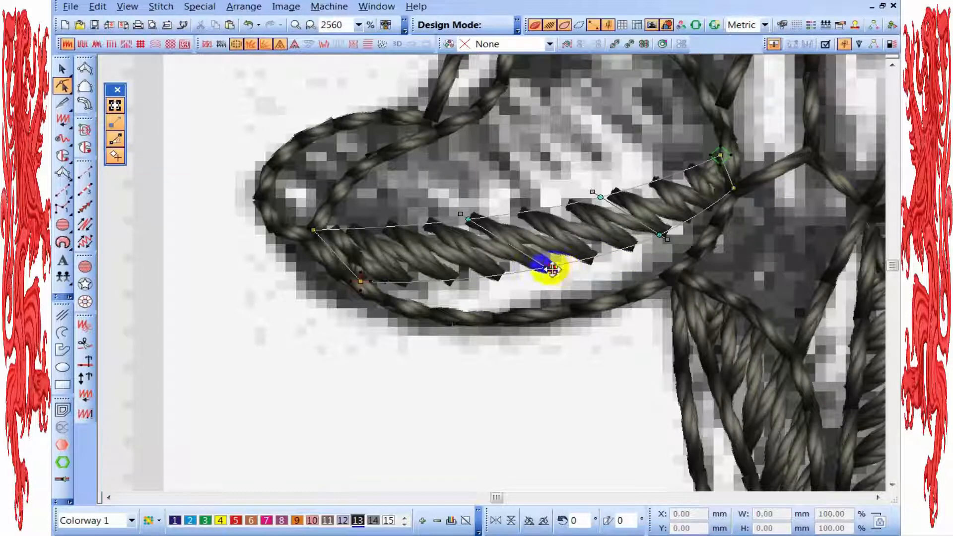
drag(557, 273, 556, 272)
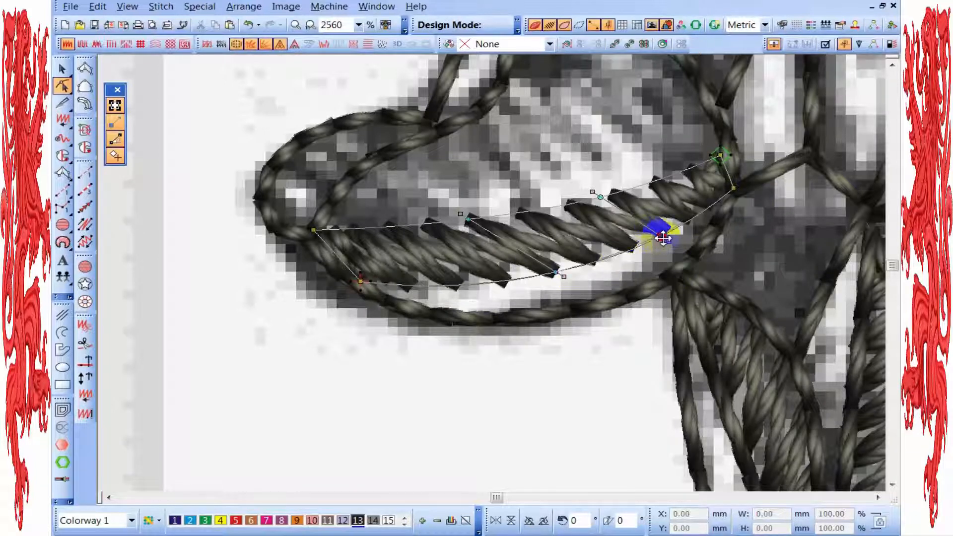
drag(663, 238, 663, 239)
scroll(492, 278, down, 2)
key(Escape)
scroll(493, 276, up, 2)
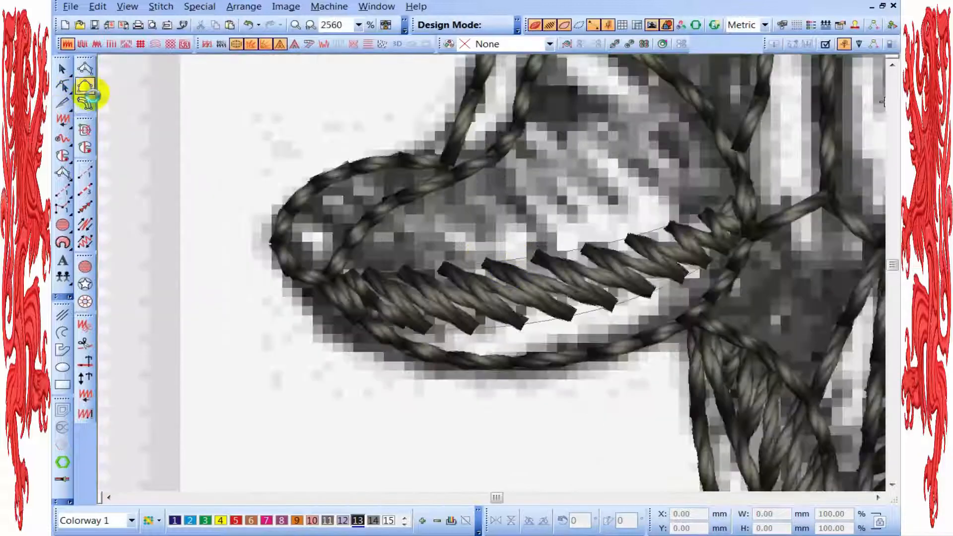
Start a satin column above the jaw column, placing slanted point pairs from behind the nose along the inner face line.
click(370, 289)
click(326, 270)
click(480, 249)
click(374, 218)
click(561, 224)
click(459, 175)
scroll(459, 175, down, 1)
scroll(561, 269, up, 1)
key(BackSpace)
click(333, 276)
Extend the satin column with slanted point pairs across the cheek to the back of the face and finish it.
click(497, 312)
click(373, 252)
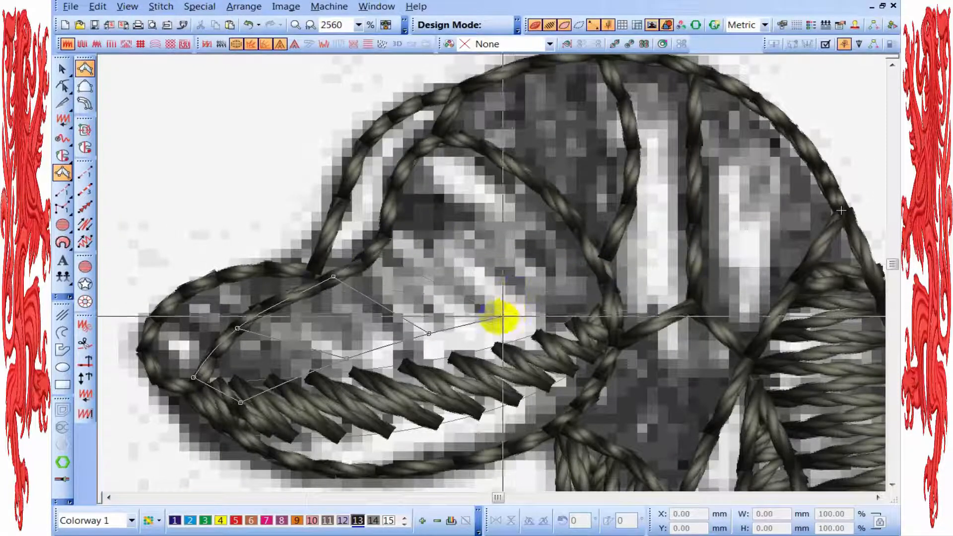
key(BackSpace)
click(405, 248)
click(549, 324)
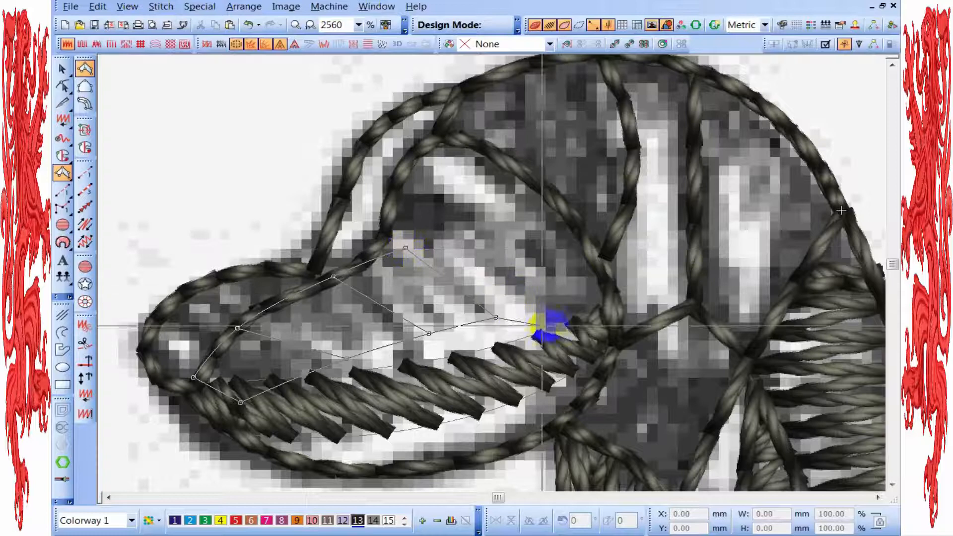
click(468, 232)
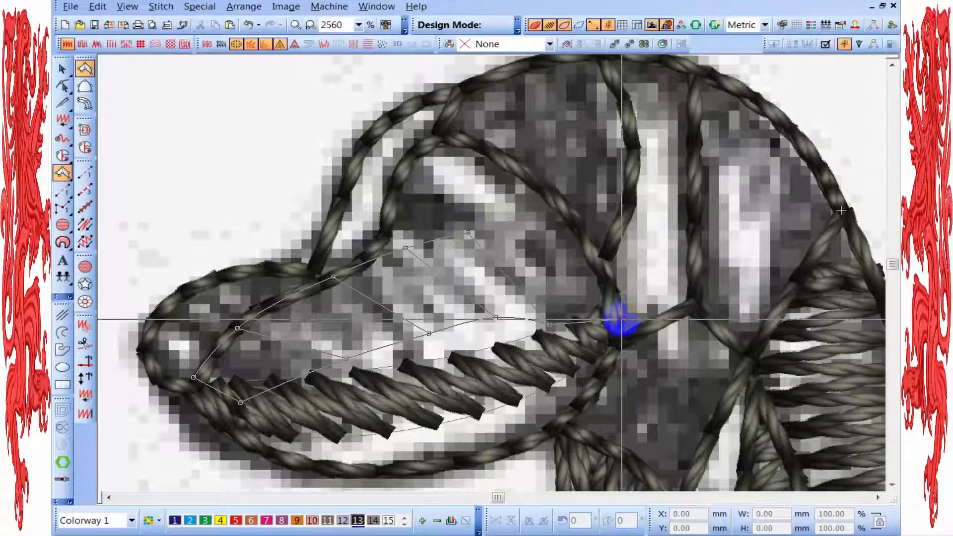
key(Return)
scroll(489, 269, down, 2)
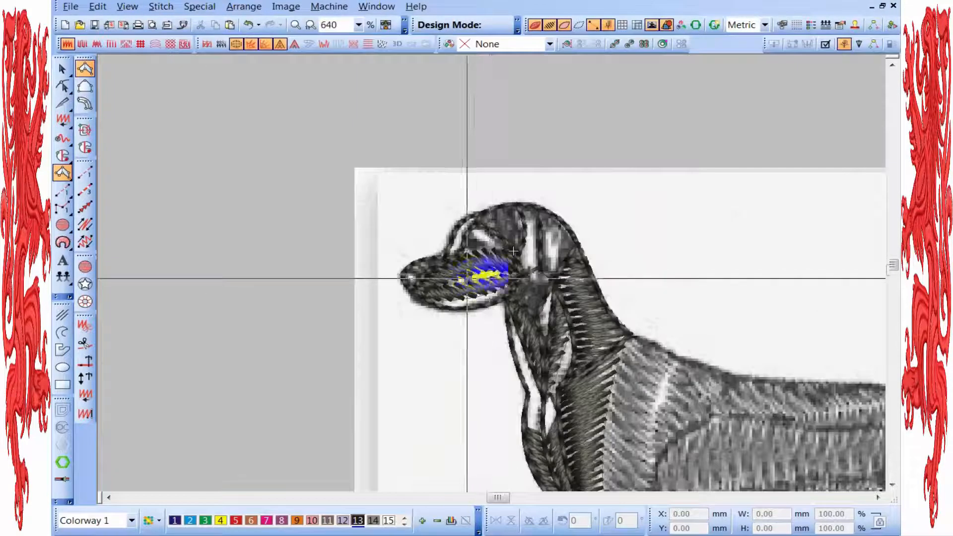
scroll(467, 275, up, 2)
Reshape the lower edge of the new cheek column by repositioning its curve nodes above the jaw column.
click(64, 88)
click(422, 298)
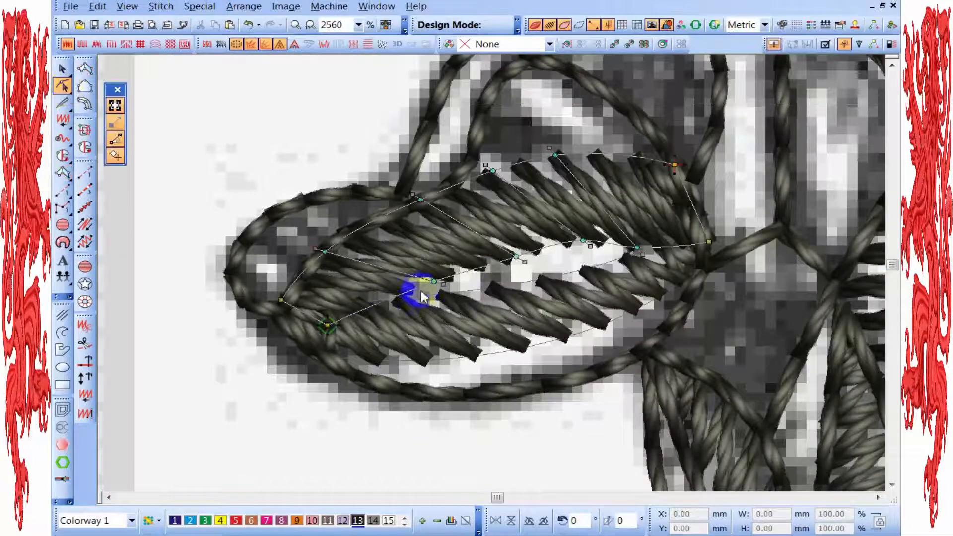
click(516, 259)
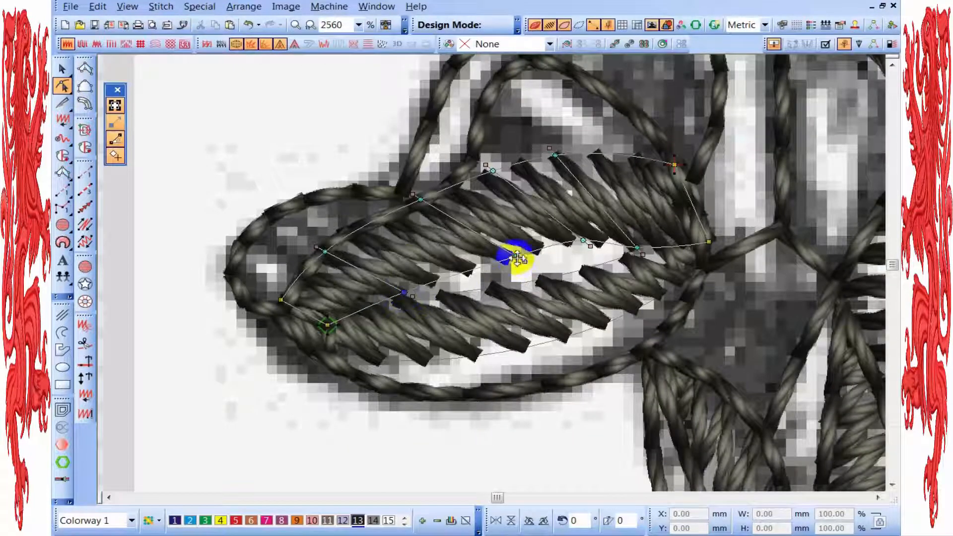
click(637, 248)
drag(641, 242, 640, 242)
click(588, 249)
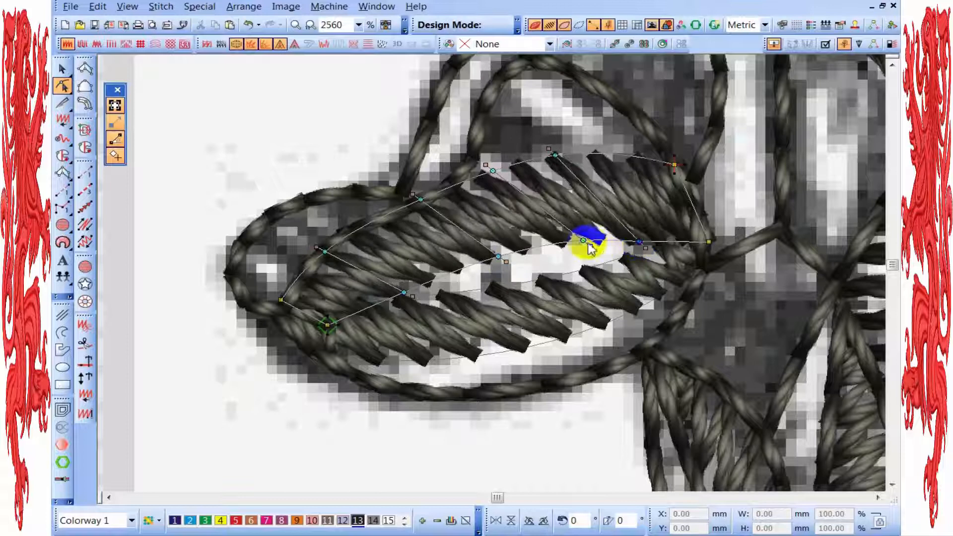
drag(580, 242, 580, 242)
Move the cheek column's upper edge nodes outward to follow the inner face line along the muzzle.
click(502, 201)
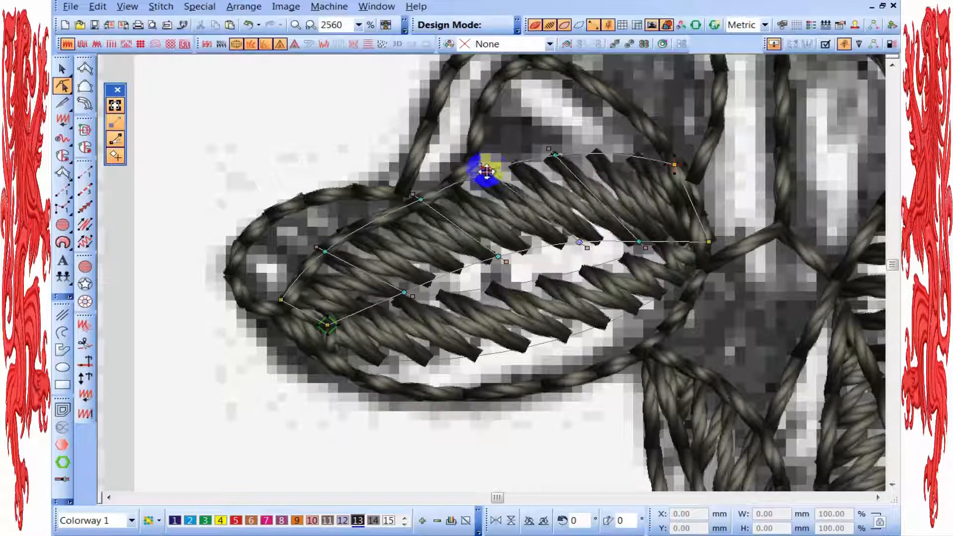
drag(486, 171, 484, 170)
click(448, 205)
drag(415, 202, 412, 200)
click(326, 250)
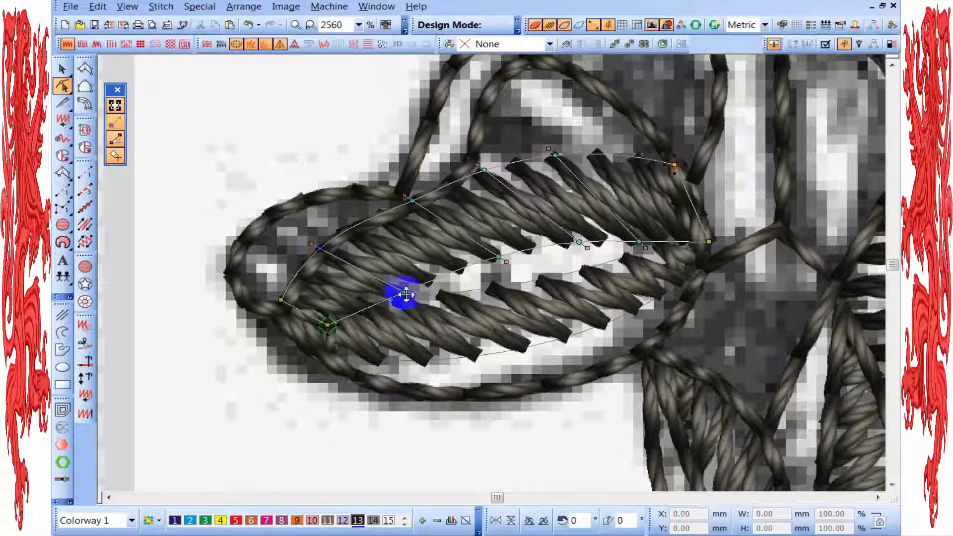
Fine-tune the cheek column's lower edge nodes and pull its rear end corners inward within the face outline.
drag(412, 296, 410, 295)
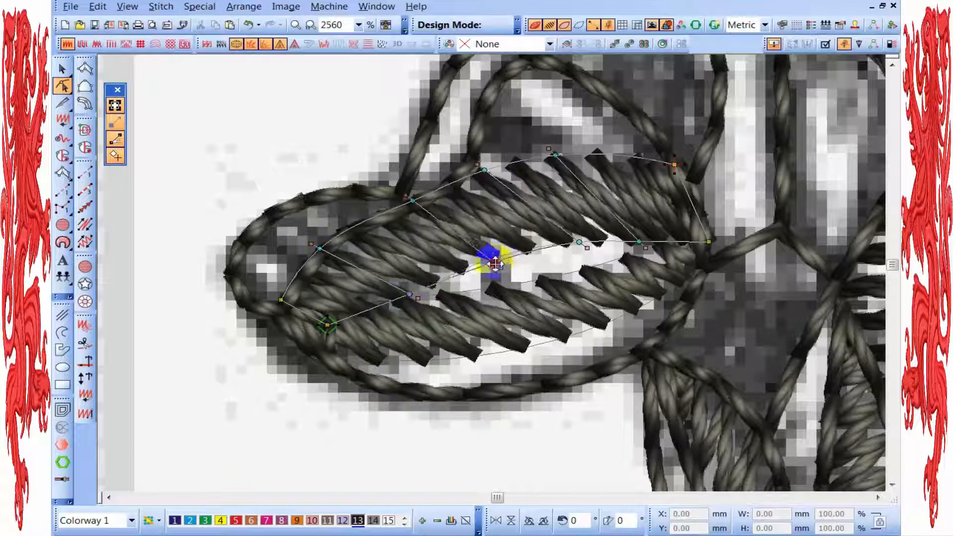
drag(495, 264, 492, 264)
drag(569, 250, 562, 246)
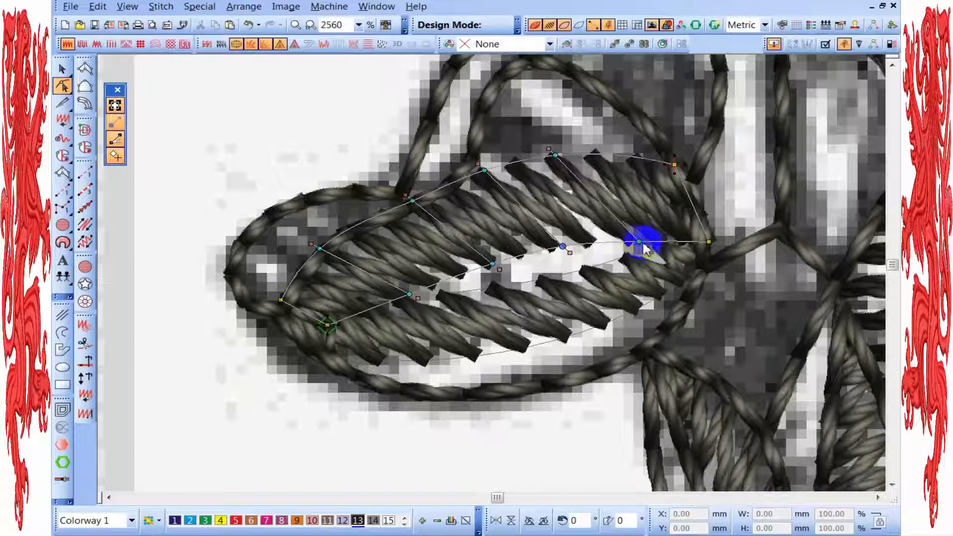
drag(634, 240, 629, 240)
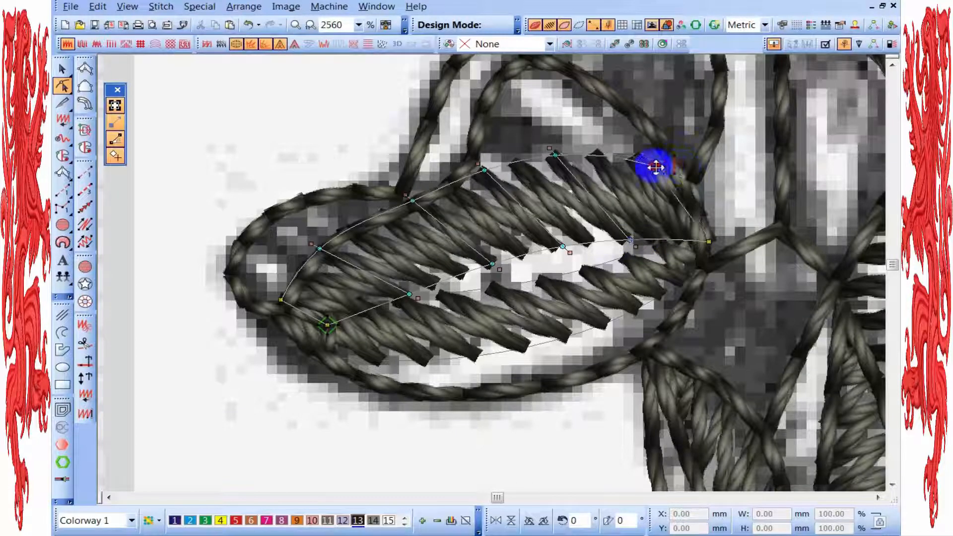
drag(668, 165, 665, 164)
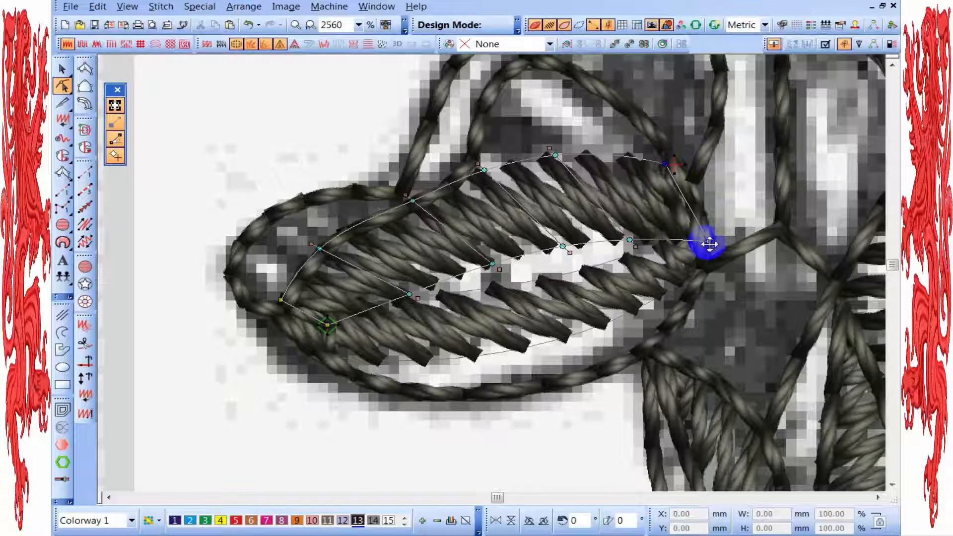
click(685, 247)
drag(694, 245, 692, 243)
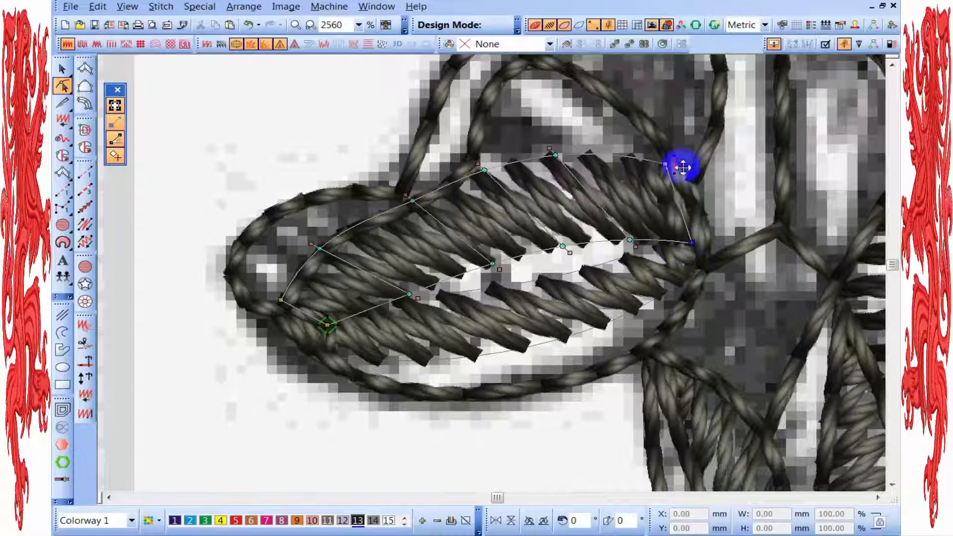
Fine-tune the cheek column's upper rear corner and the nodes nearest the back of the face, and end the reshaping.
drag(677, 175, 675, 174)
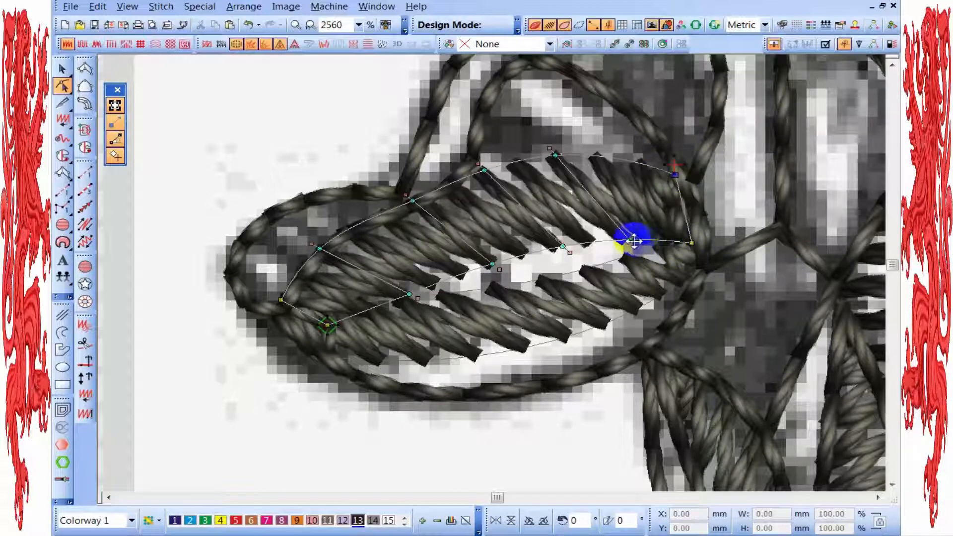
drag(629, 241, 627, 239)
drag(562, 160, 557, 153)
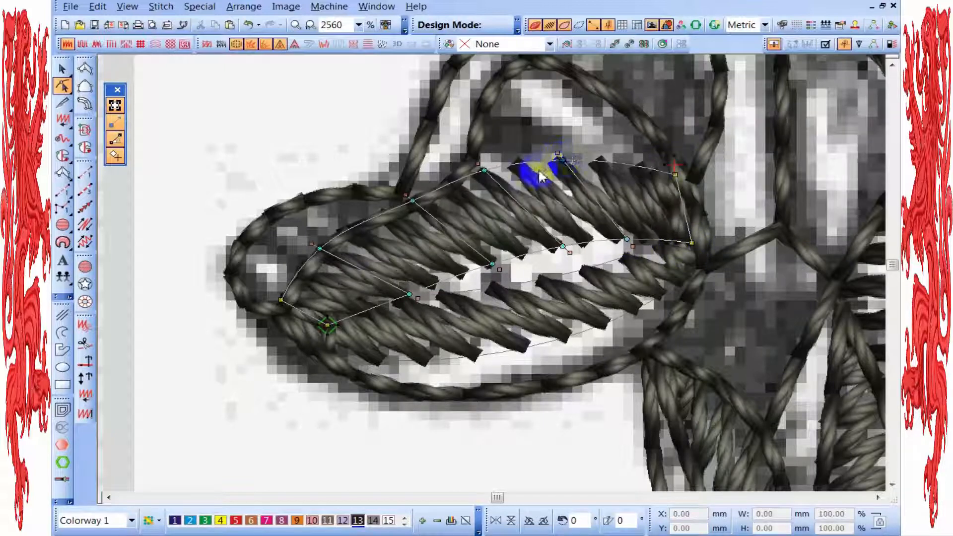
scroll(560, 156, down, 2)
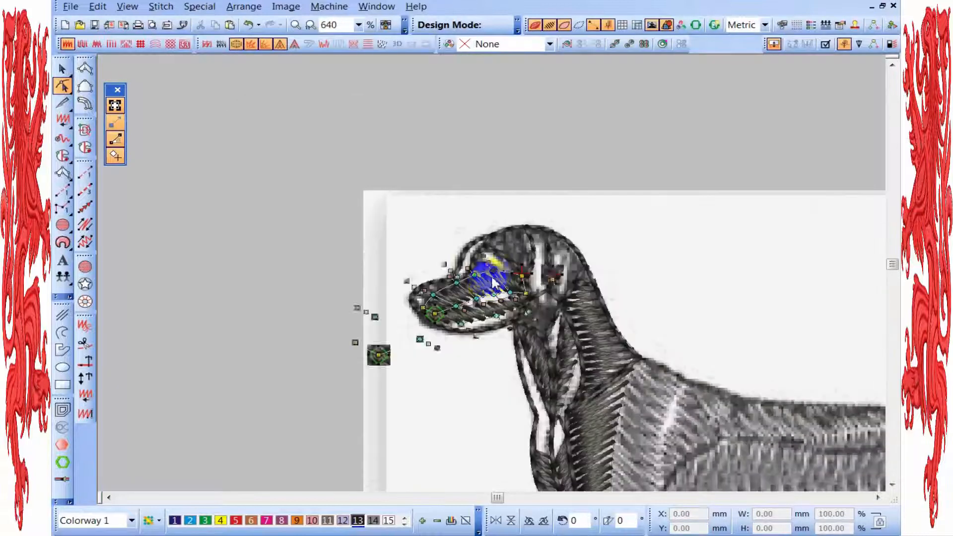
key(Escape)
Digitize a short satin column in the eye area between the cheek column and the brow line and finish it.
scroll(493, 282, up, 1)
scroll(519, 278, down, 3)
scroll(522, 291, up, 2)
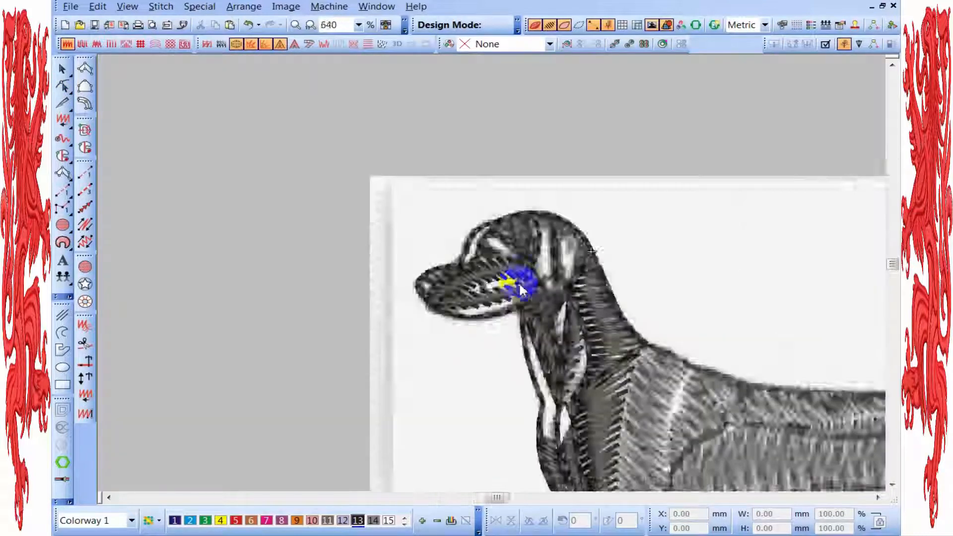
scroll(521, 291, up, 1)
click(67, 119)
click(85, 72)
scroll(491, 271, up, 1)
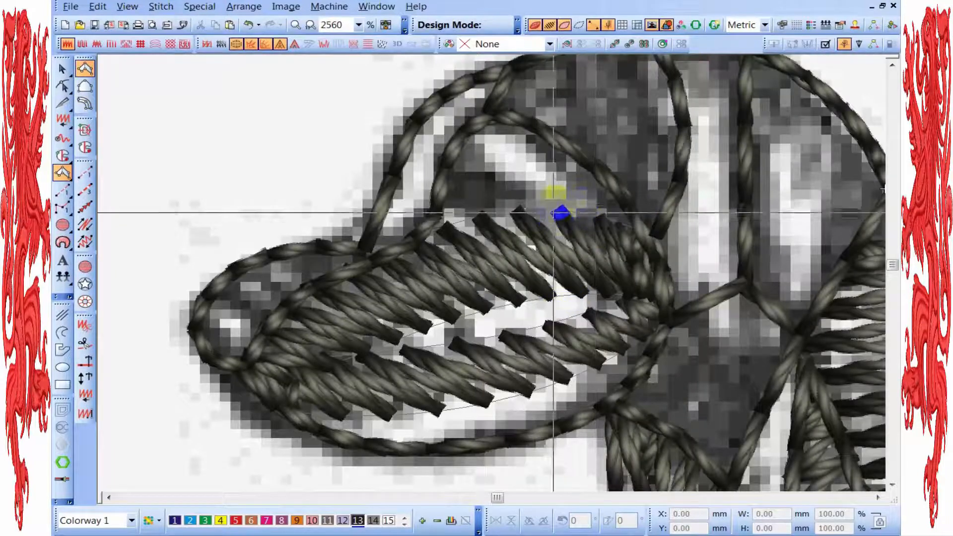
click(516, 175)
click(450, 230)
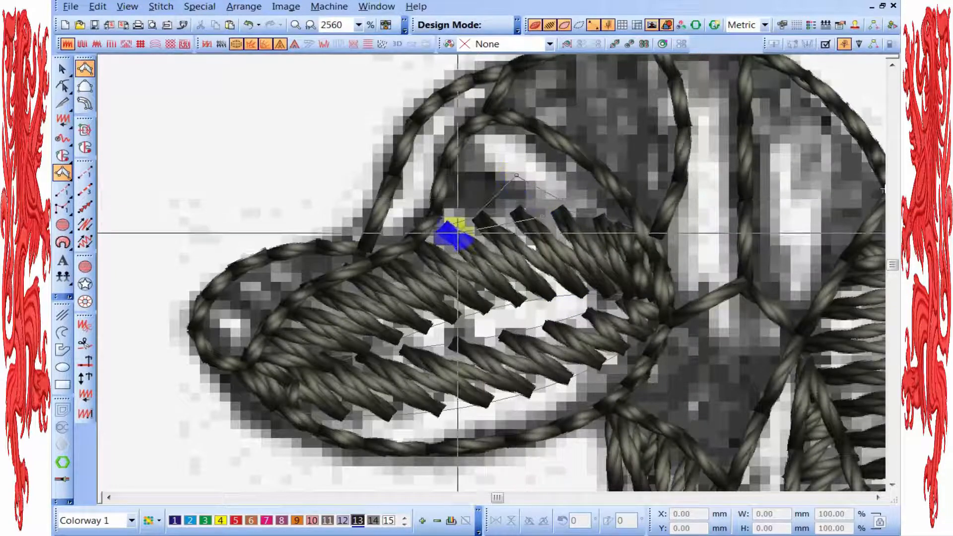
click(485, 145)
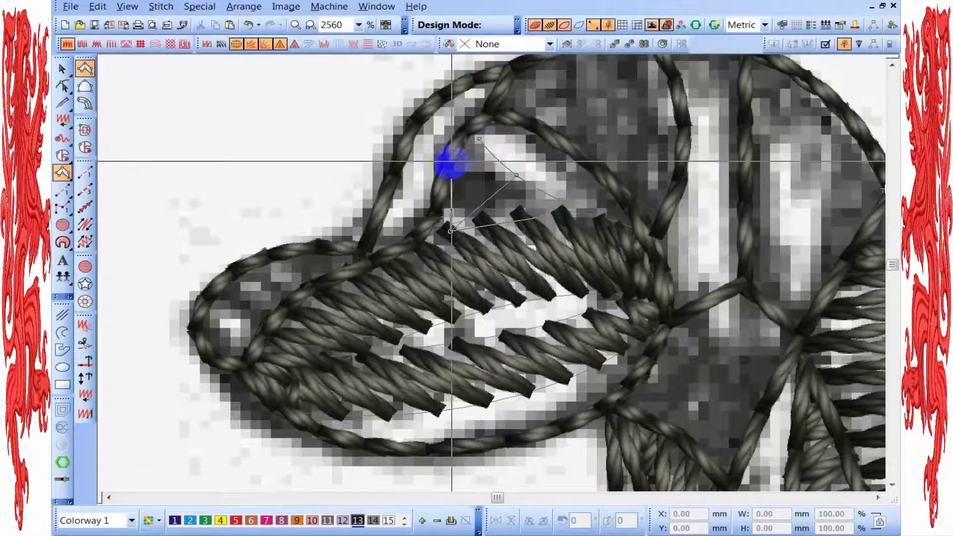
click(456, 215)
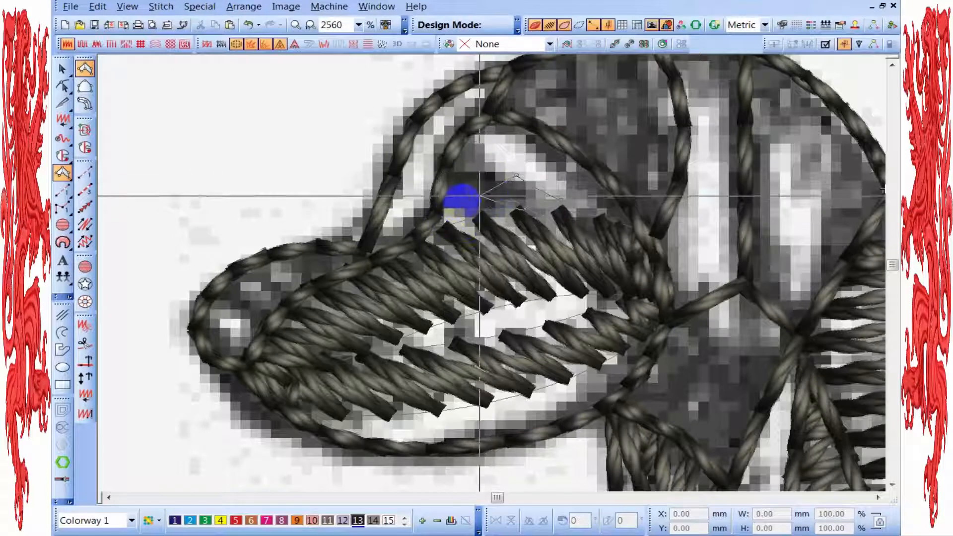
click(489, 142)
click(475, 136)
click(458, 146)
key(Return)
scroll(565, 213, down, 1)
scroll(68, 92, up, 1)
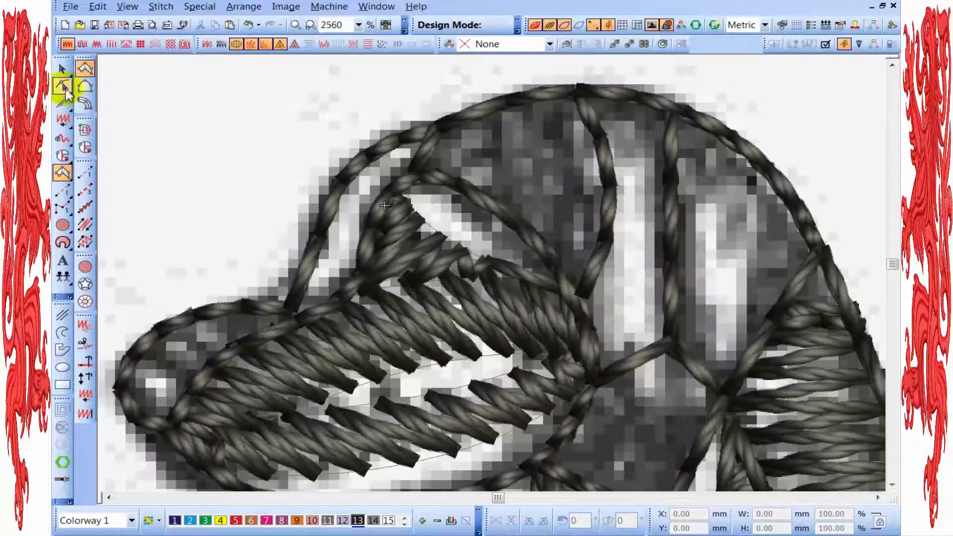
Reshape the eye-area column so its front edge follows the brow line and its lower edge overlaps the cheek column.
click(64, 87)
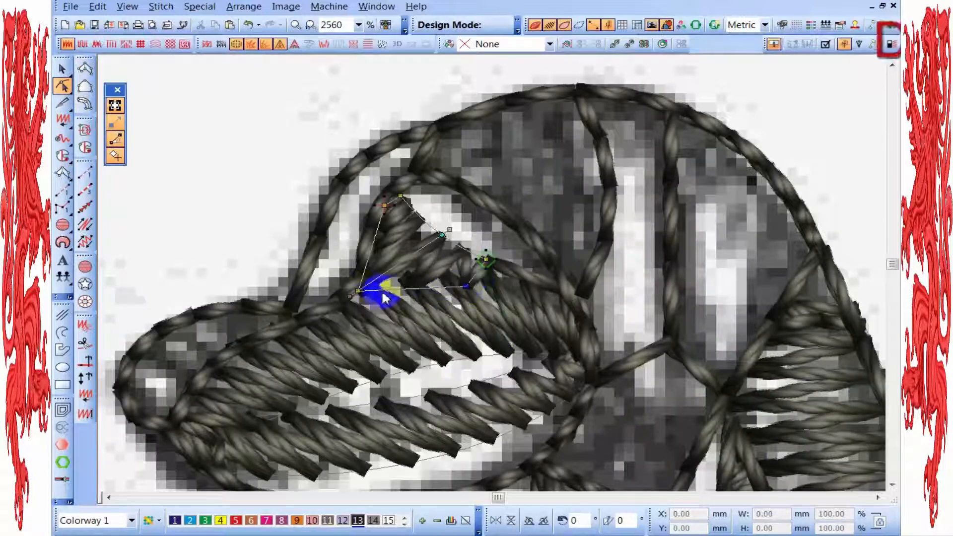
drag(346, 314, 345, 313)
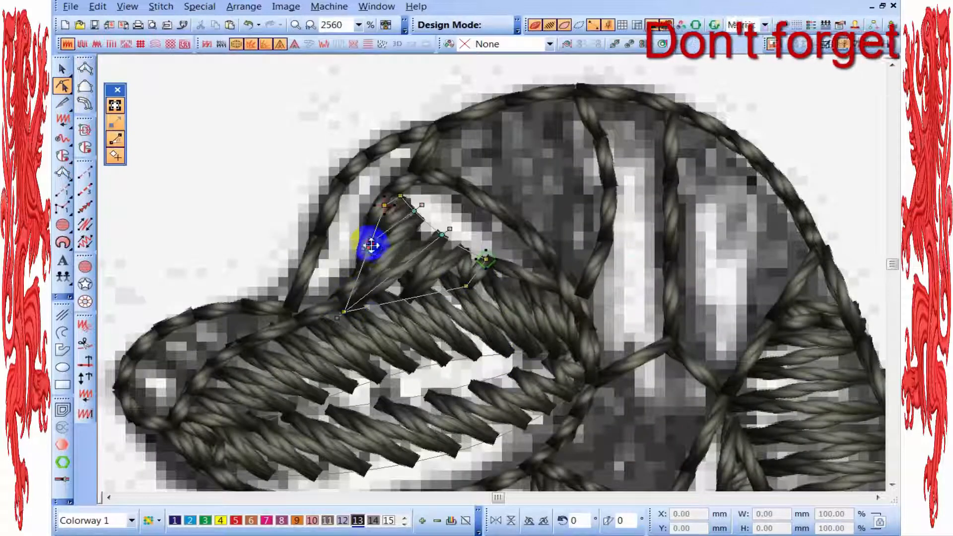
drag(372, 216, 379, 252)
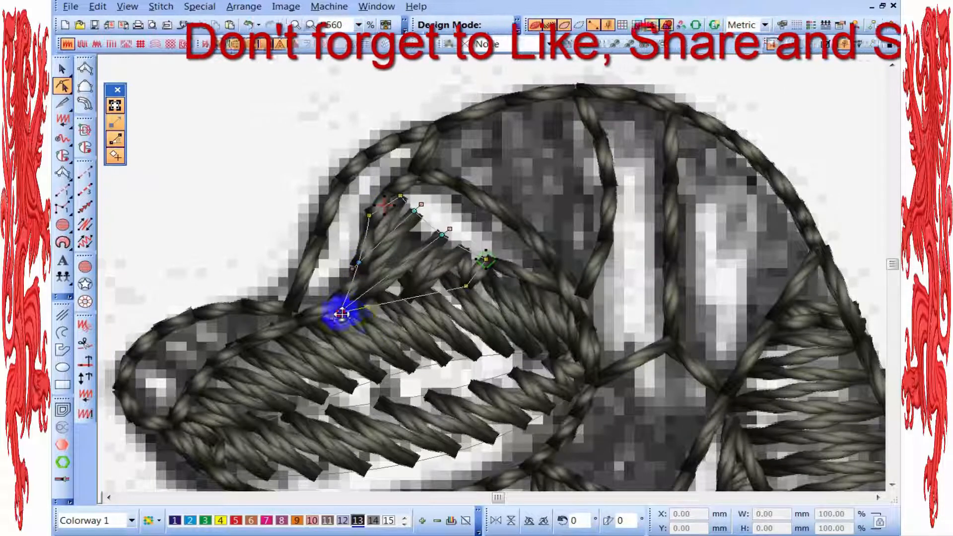
drag(434, 233, 433, 232)
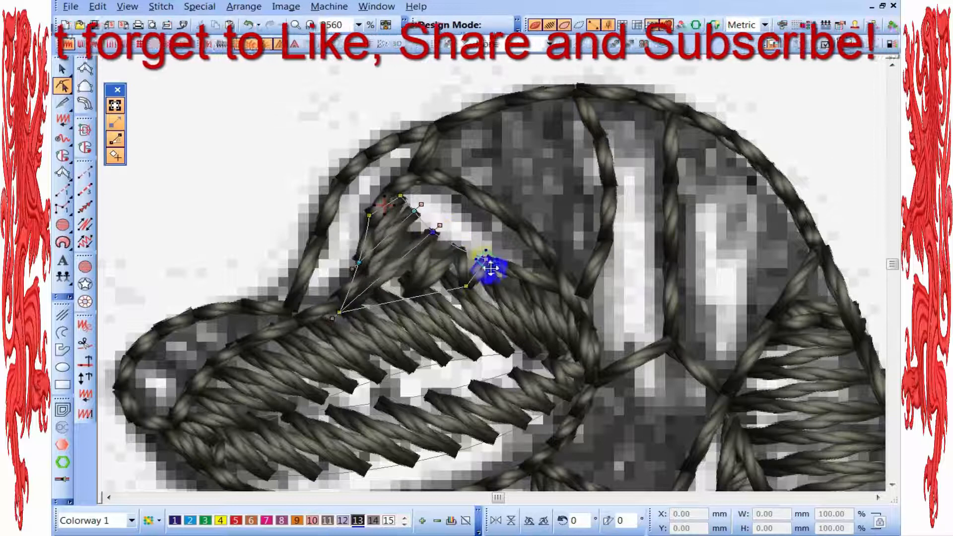
drag(503, 300, 471, 298)
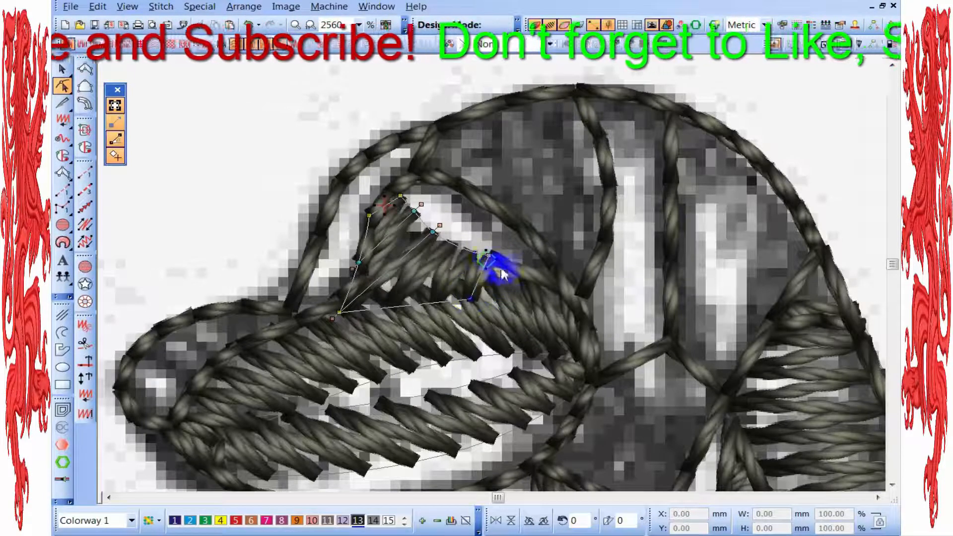
Adjust the cheek column's upper rear corner and its upper edge node beneath the eye area.
click(568, 338)
drag(563, 278, 506, 276)
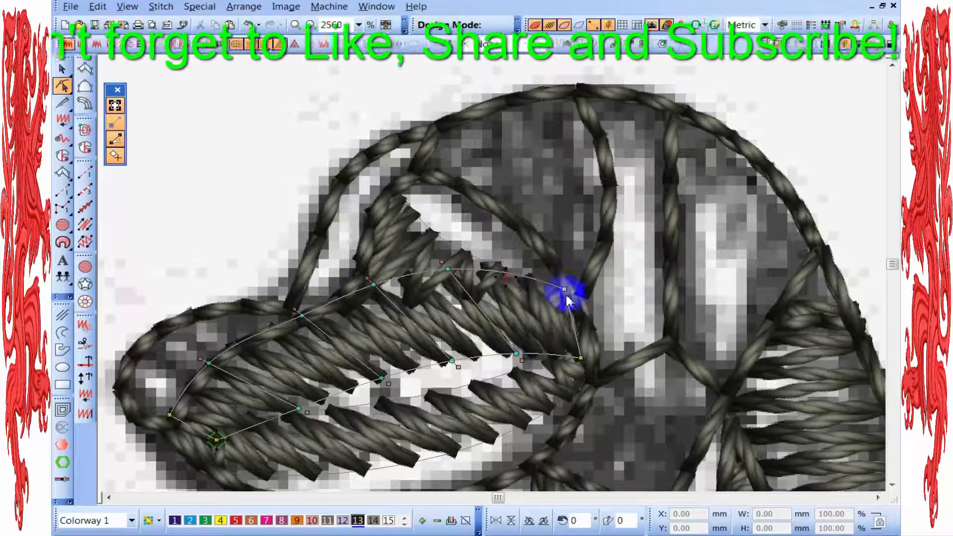
drag(570, 291, 569, 291)
drag(451, 271, 491, 277)
scroll(493, 279, down, 2)
key(Escape)
scroll(495, 276, down, 1)
scroll(495, 276, up, 2)
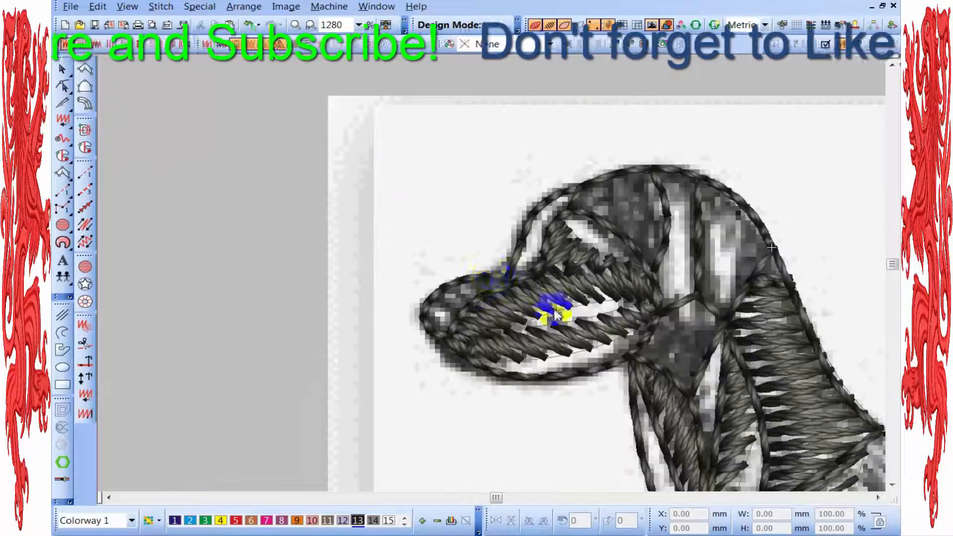
Digitize a satin column along the top of the muzzle and around the nose tip, between outer outline and inner face line.
scroll(555, 313, up, 1)
click(86, 72)
click(419, 221)
click(392, 202)
click(347, 253)
click(284, 217)
click(308, 281)
right_click(239, 258)
right_click(295, 303)
right_click(228, 292)
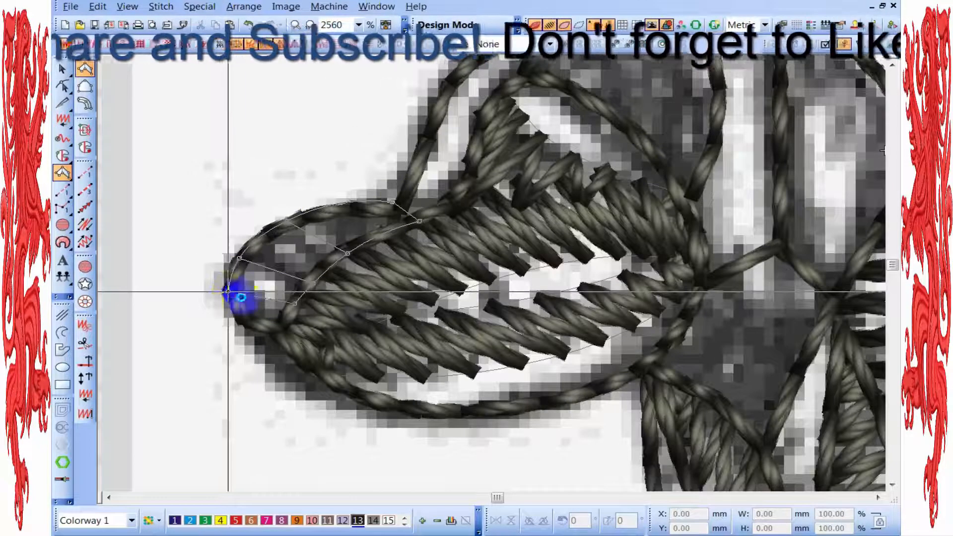
click(287, 321)
click(249, 319)
key(Return)
scroll(516, 270, down, 1)
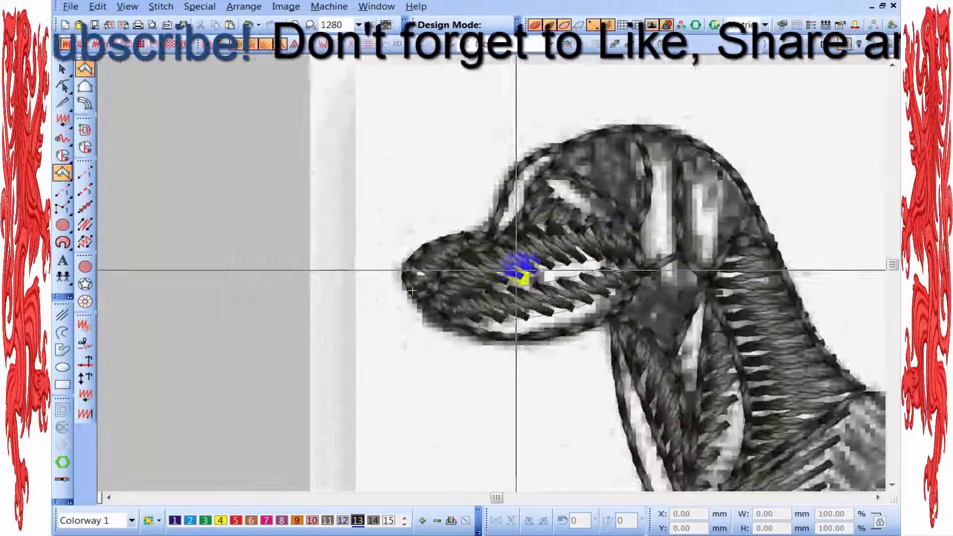
scroll(496, 273, up, 1)
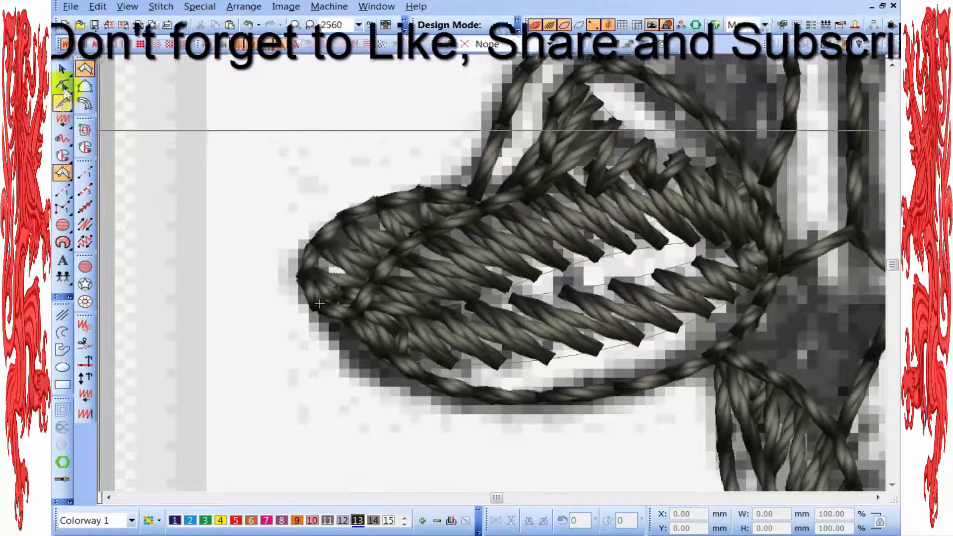
Move the nose column's inner edge nodes and its rear lower corner slightly towards the cheek column.
click(63, 87)
click(434, 243)
click(493, 208)
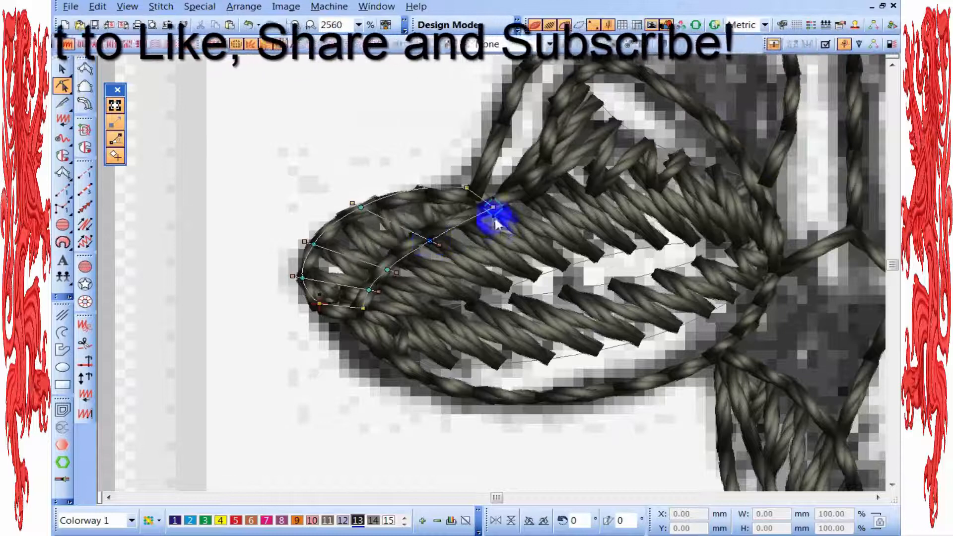
click(418, 297)
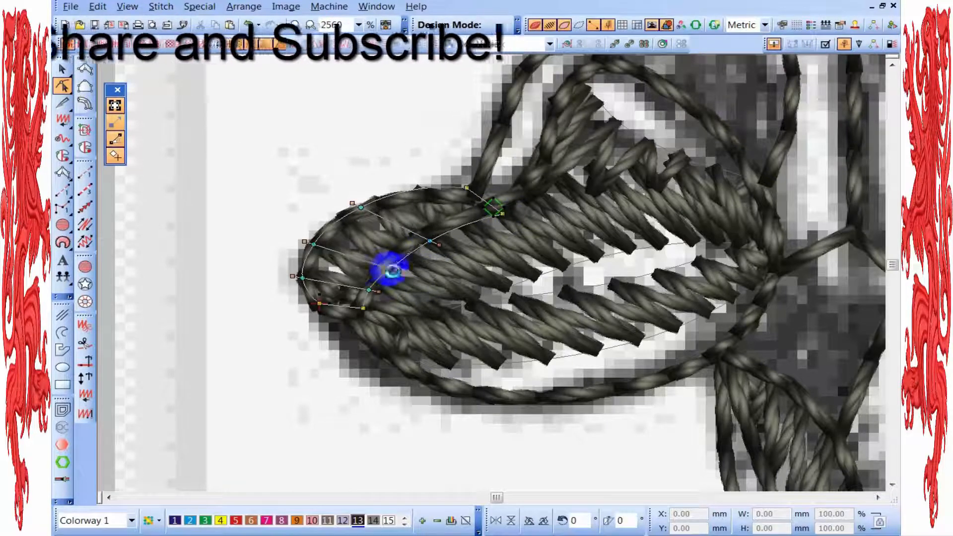
click(372, 290)
click(392, 272)
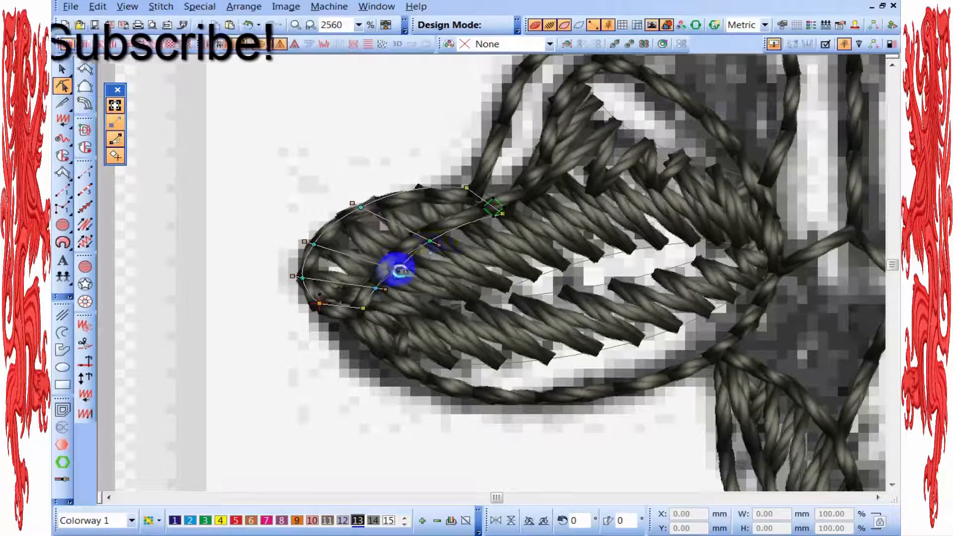
click(429, 243)
scroll(496, 271, down, 3)
scroll(498, 274, up, 2)
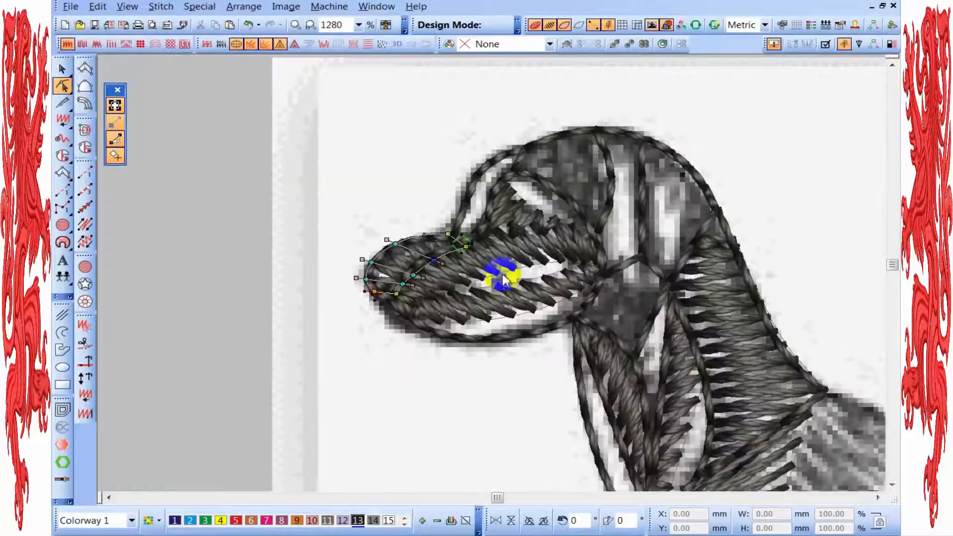
key(Escape)
Start a satin column at the forehead section's lower tip, placing point pairs up the brow line and the ear's front line.
scroll(645, 226, down, 1)
scroll(498, 275, up, 1)
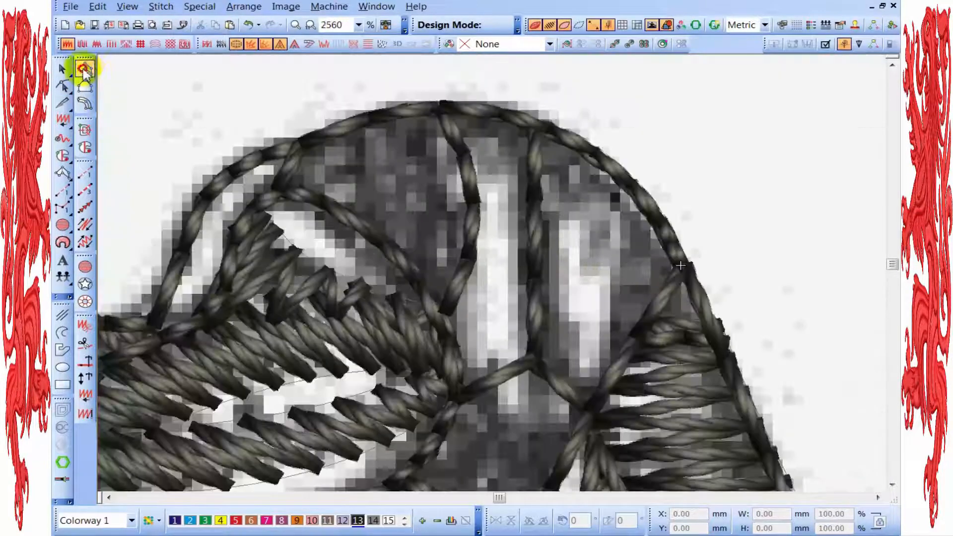
click(85, 68)
click(435, 304)
click(429, 302)
click(465, 275)
key(t)
key(t)
click(393, 255)
click(474, 202)
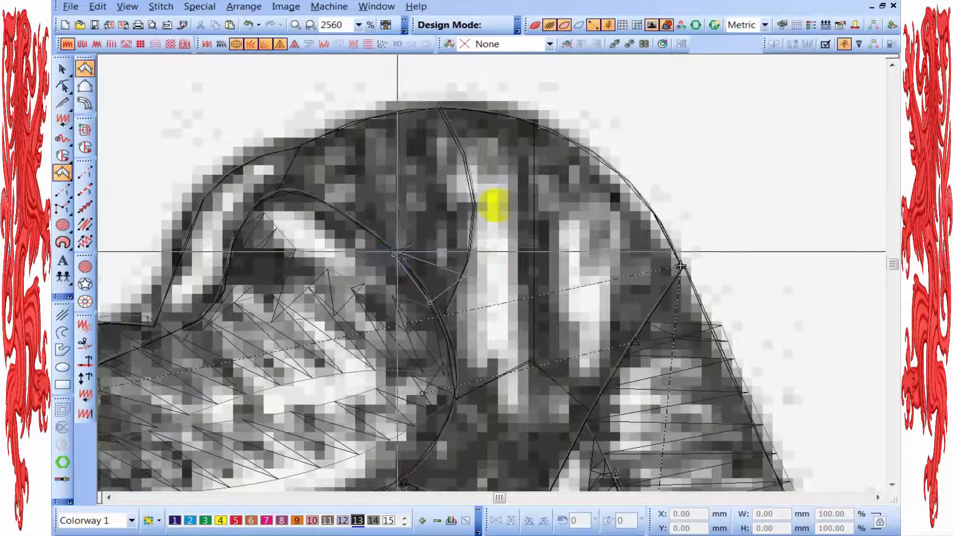
Extend the forehead column across the top of the head to the front of the brow, finish it and restore the stitch preview.
click(354, 223)
click(440, 110)
click(324, 202)
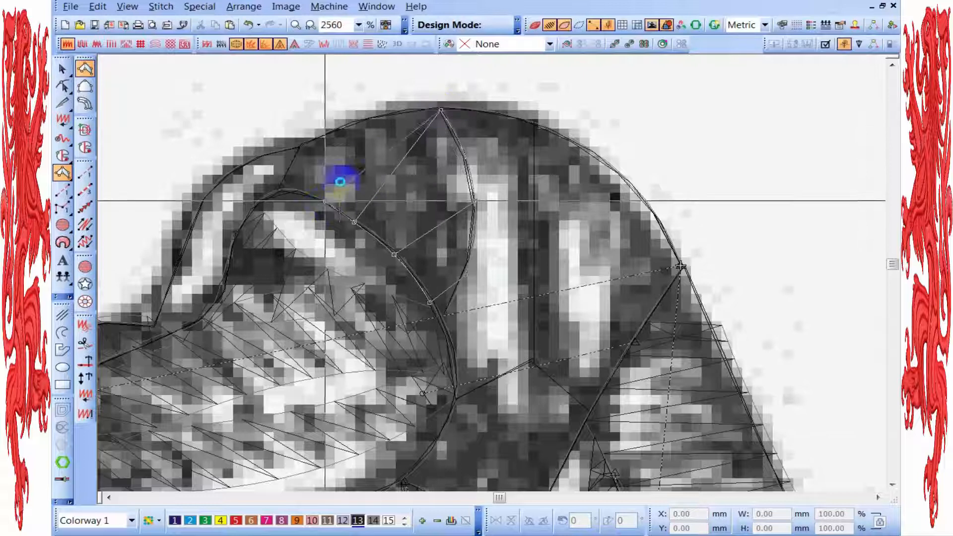
click(365, 119)
click(282, 192)
click(309, 141)
key(Return)
scroll(452, 226, down, 1)
key(t)
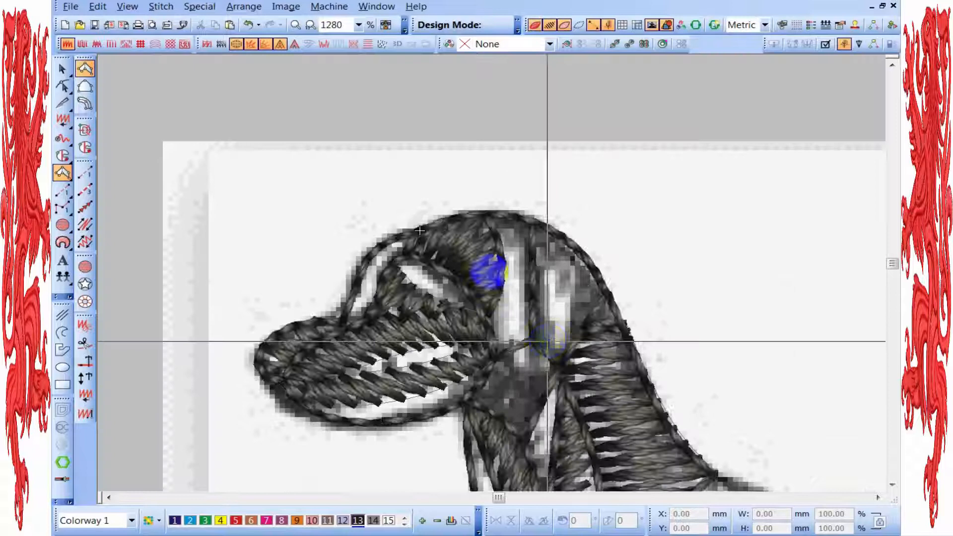
Digitize a satin column along the back of the head, from the top of the neck column up to the crown.
scroll(546, 340, down, 2)
scroll(470, 272, up, 2)
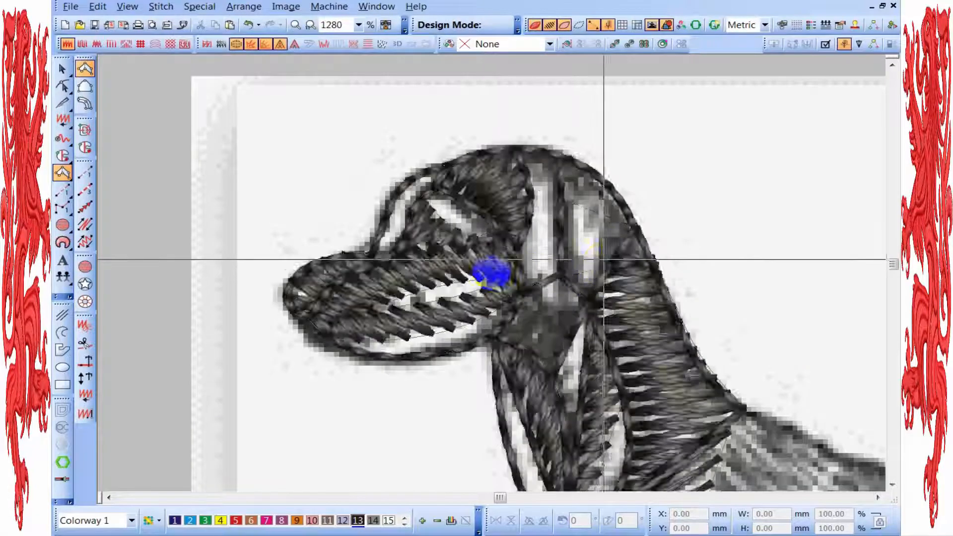
scroll(449, 164, up, 1)
click(482, 311)
click(550, 217)
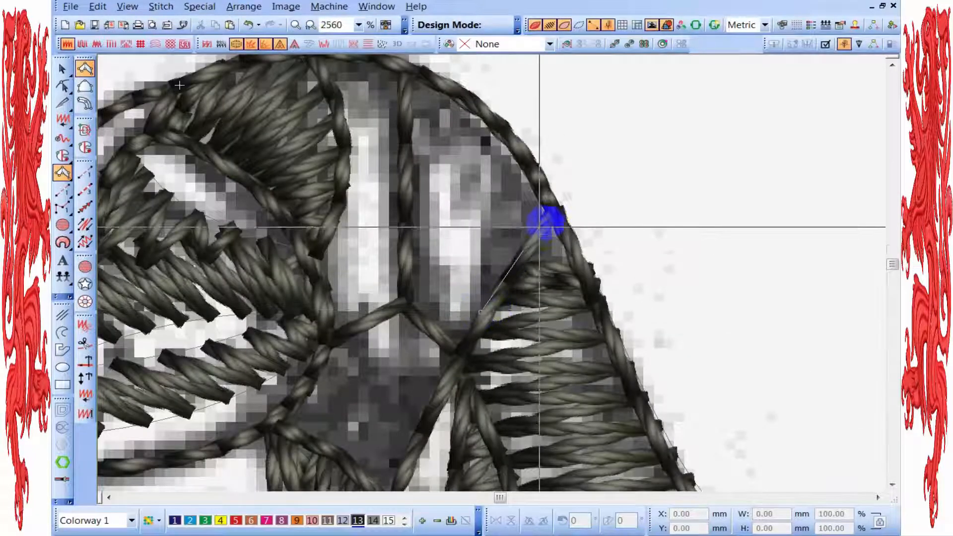
click(454, 198)
click(503, 136)
click(506, 134)
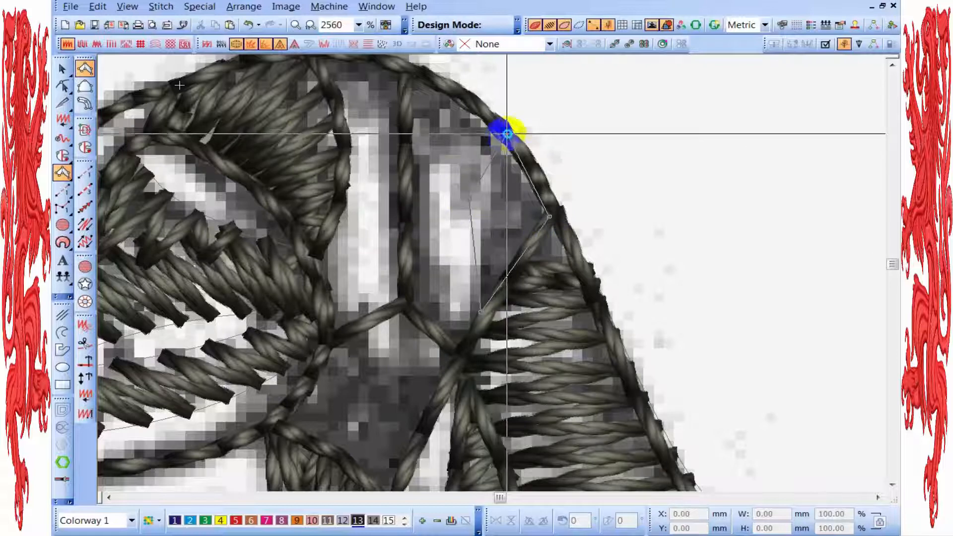
scroll(452, 173, up, 1)
click(446, 242)
click(445, 164)
key(Return)
scroll(491, 271, down, 1)
scroll(493, 275, down, 1)
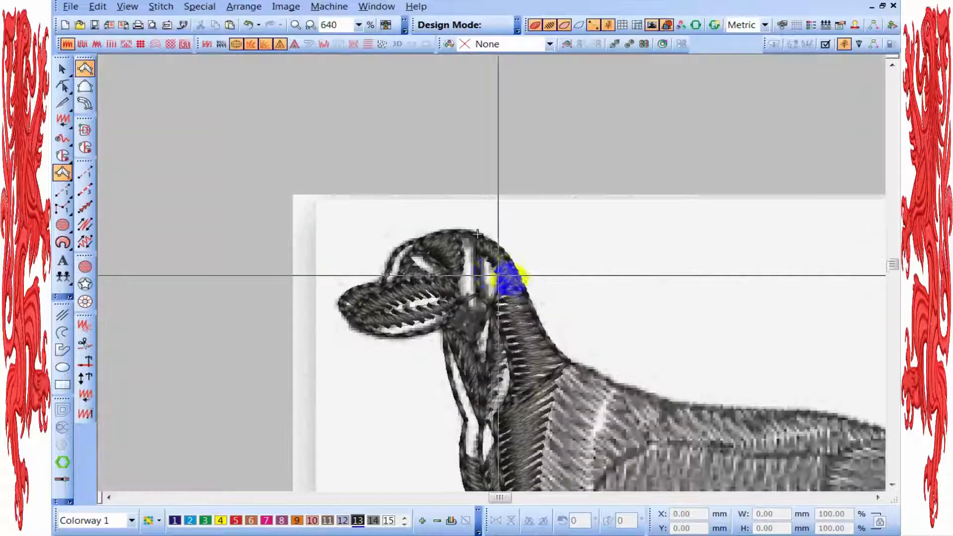
Adjust the outer edge node of the back-of-head column to follow the head outline and end the reshaping.
scroll(510, 279, up, 1)
click(63, 86)
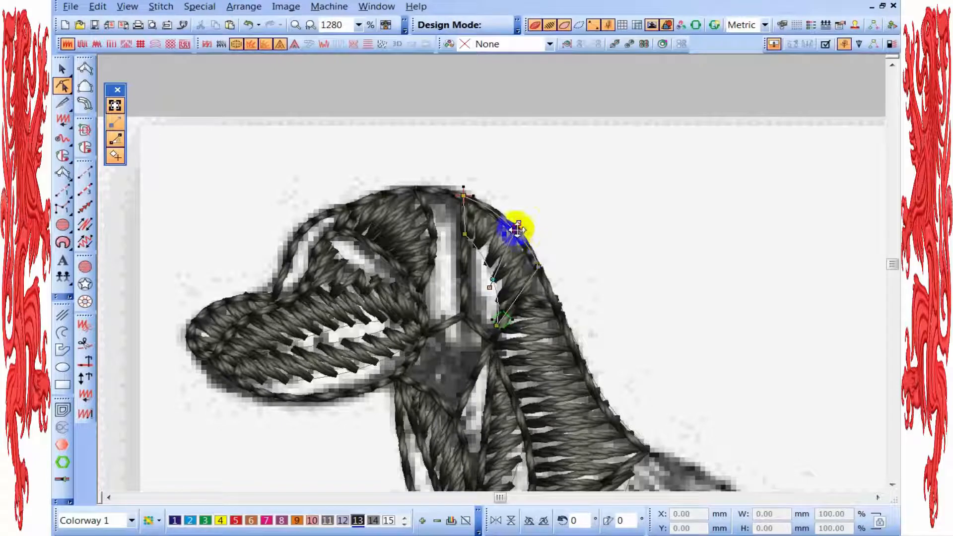
scroll(496, 279, up, 1)
key(Escape)
scroll(496, 280, down, 2)
scroll(509, 325, up, 1)
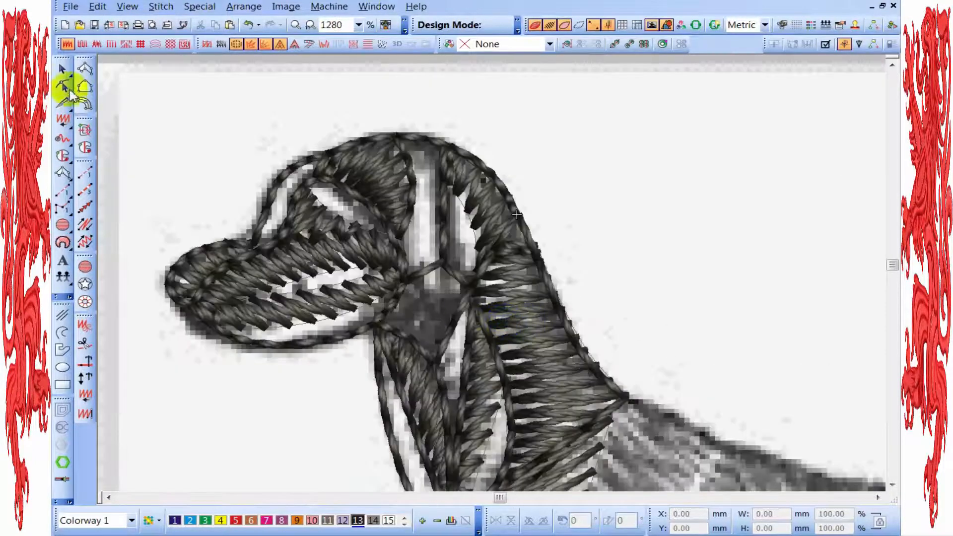
Start a satin column in the dark throat patch below the ear, placing point pairs from its lower tip up between the side lines.
scroll(491, 275, up, 1)
click(84, 68)
scroll(353, 392, up, 1)
click(327, 236)
key(t)
scroll(465, 175, up, 1)
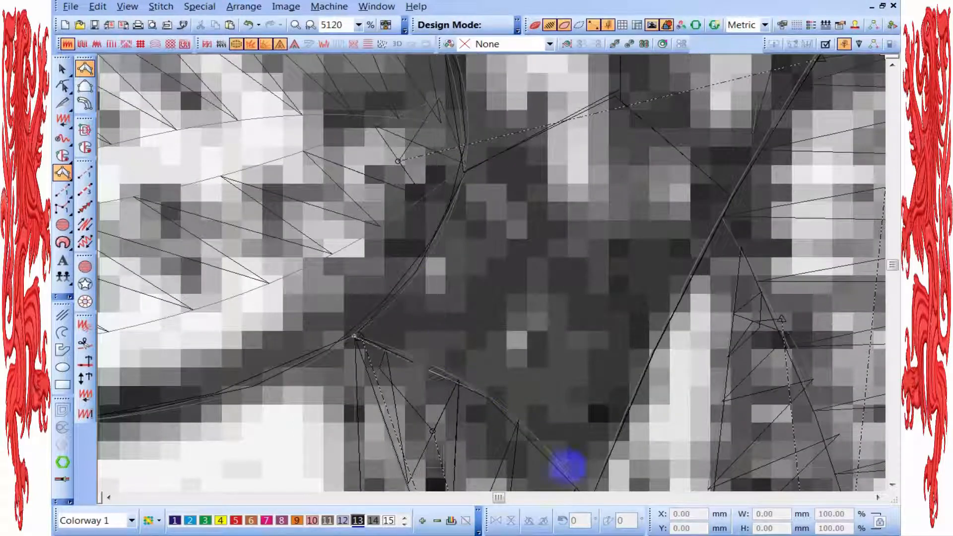
scroll(596, 449, down, 1)
scroll(463, 247, up, 1)
click(507, 354)
click(570, 319)
click(658, 112)
click(393, 256)
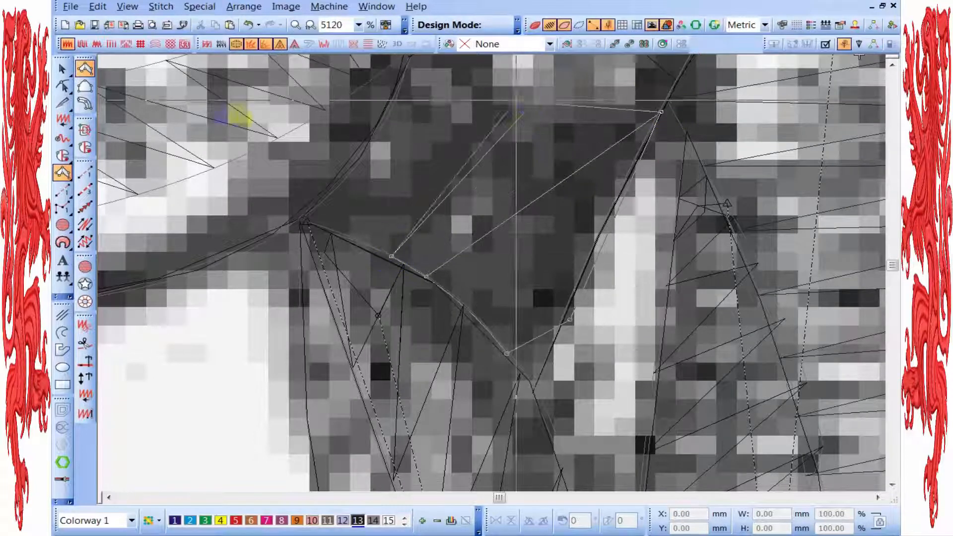
Extend the throat column past the jaw corner up to the base of the ear, finish it and restore the stitch preview.
click(300, 221)
scroll(302, 220, down, 1)
scroll(298, 119, up, 1)
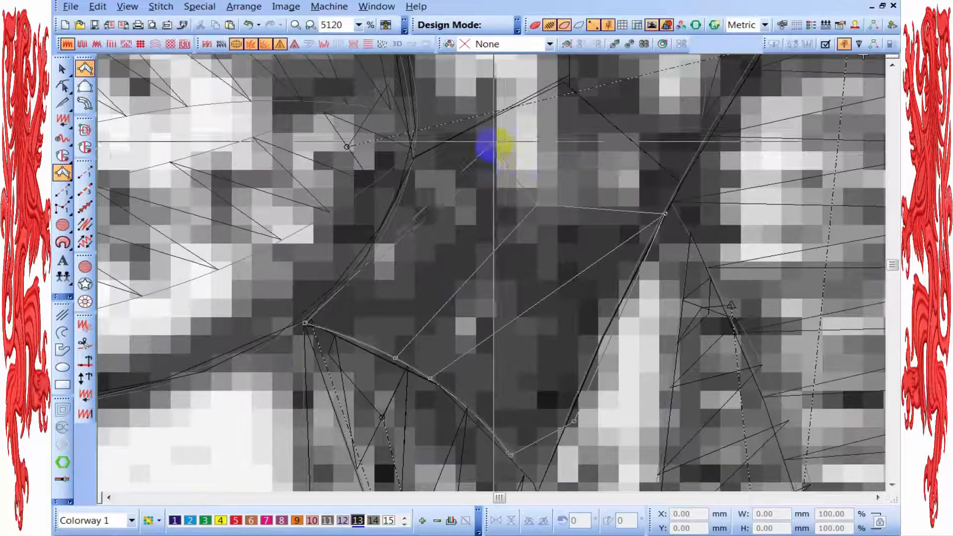
click(398, 192)
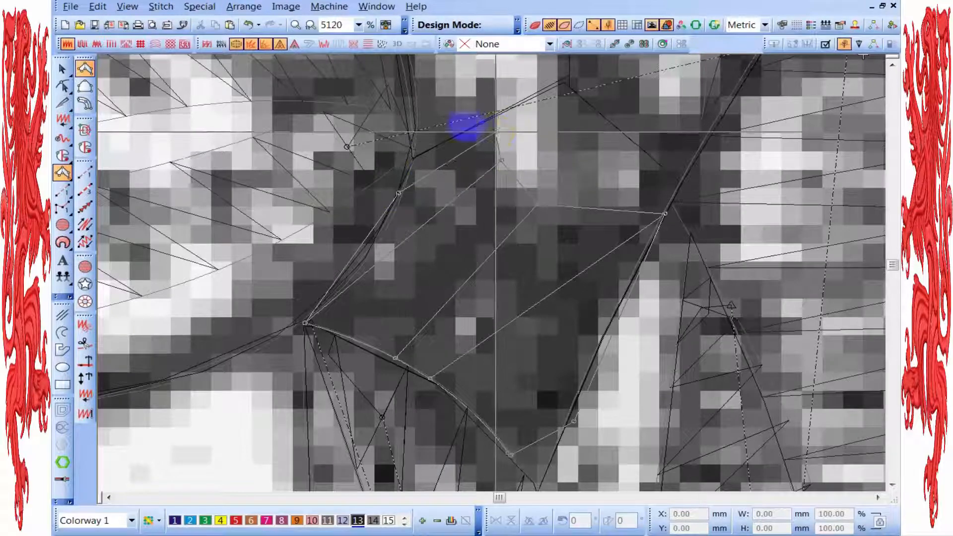
click(415, 97)
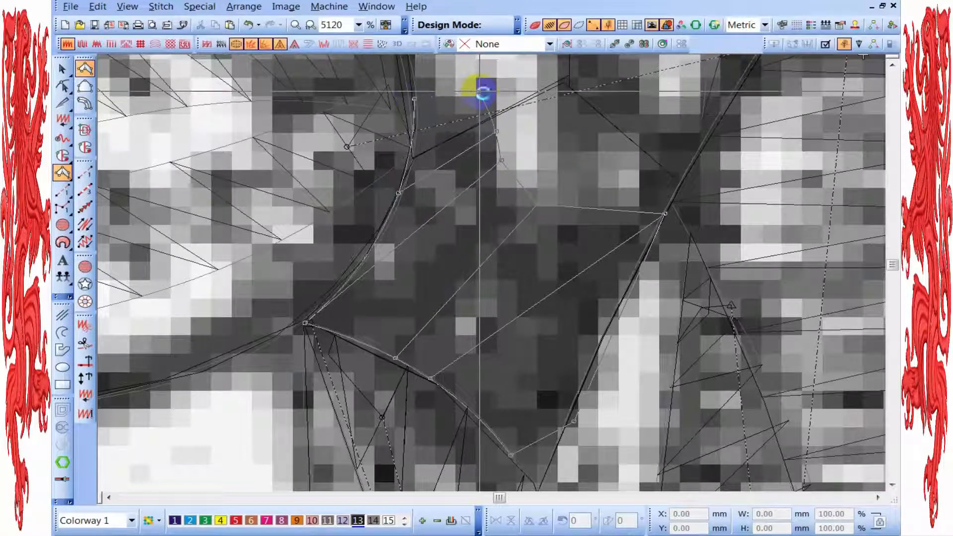
scroll(482, 92, down, 2)
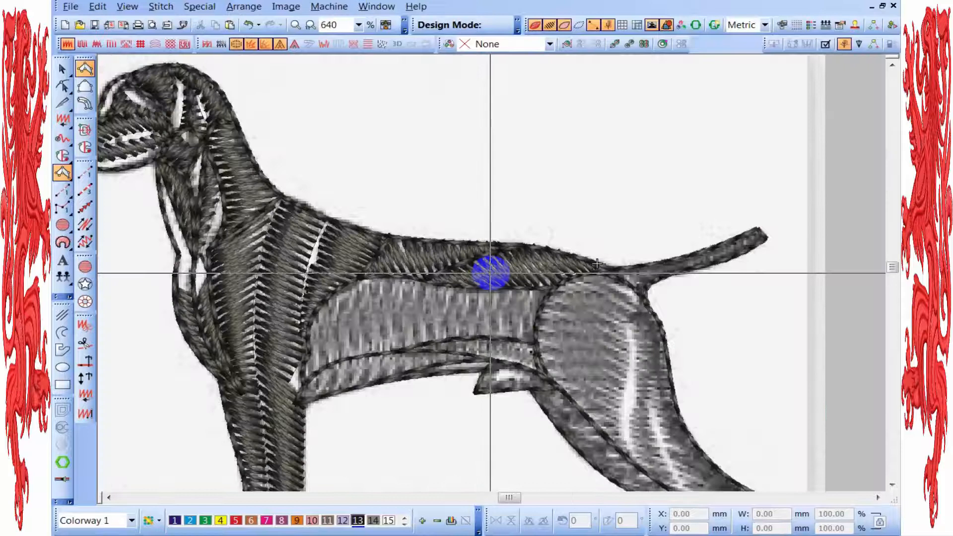
Start a satin column at the rear of the flank section, placing point pairs along the back column's lower edge and the haunch line.
scroll(596, 264, up, 1)
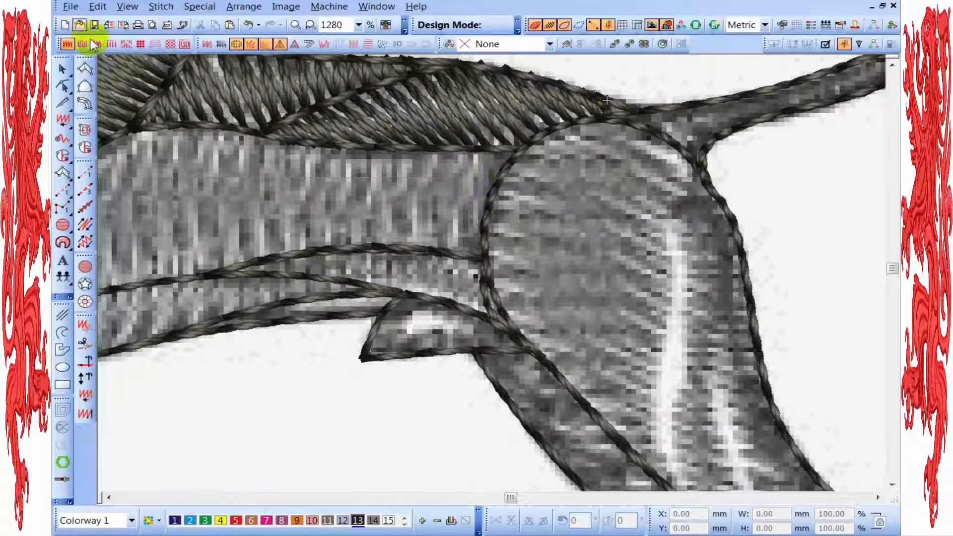
key(z)
scroll(607, 134, down, 1)
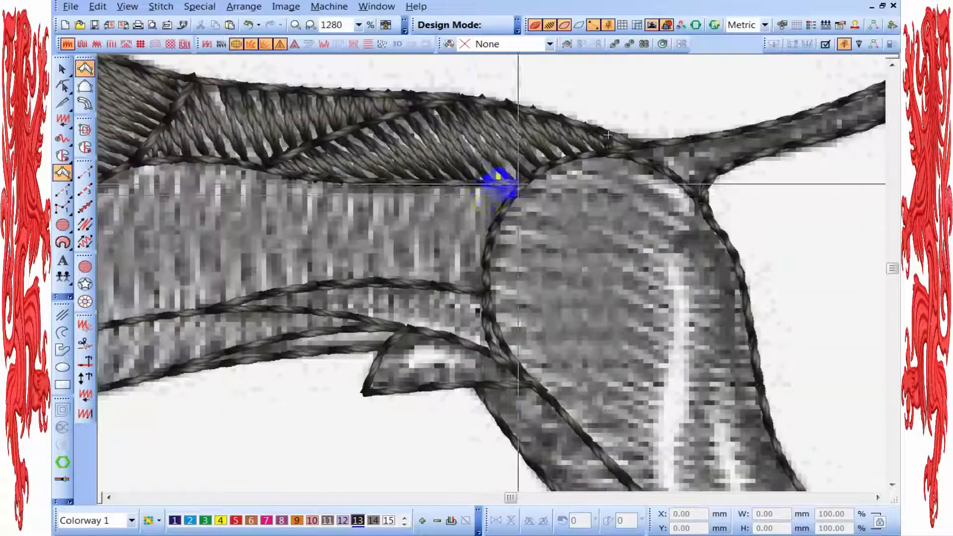
key(z)
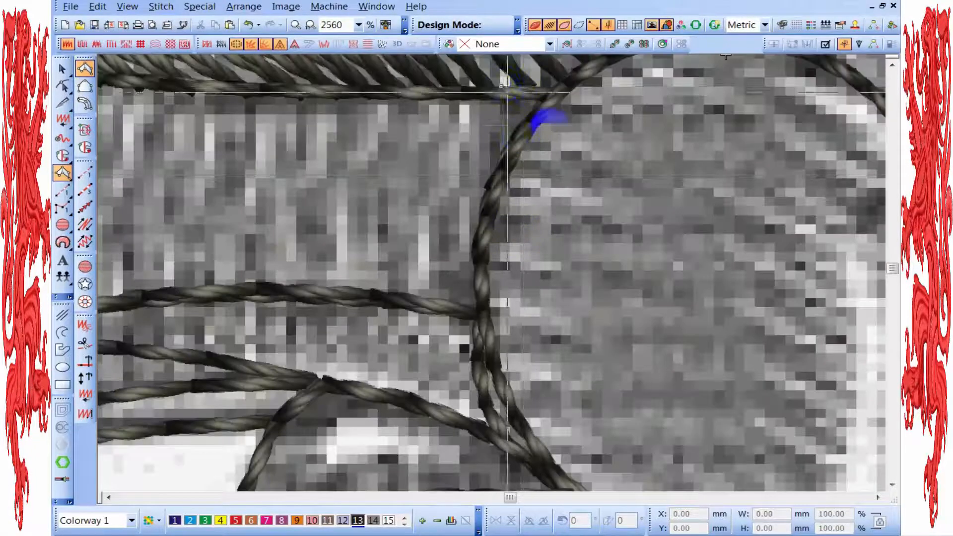
click(421, 86)
click(501, 86)
click(534, 127)
click(499, 196)
click(377, 89)
click(481, 317)
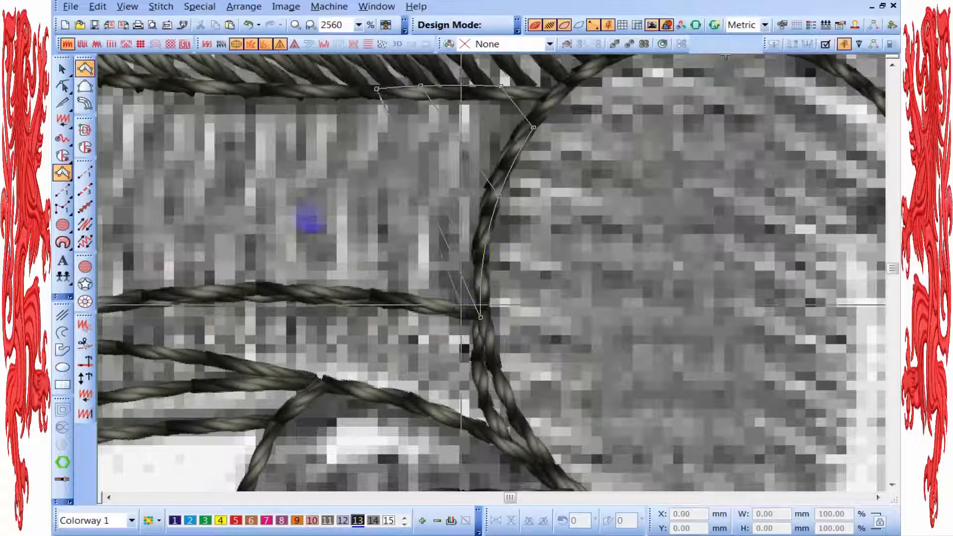
Extend the flank column forward with point pairs between the back column's lower edge and the belly line, toward the shoulder.
key(c)
click(384, 172)
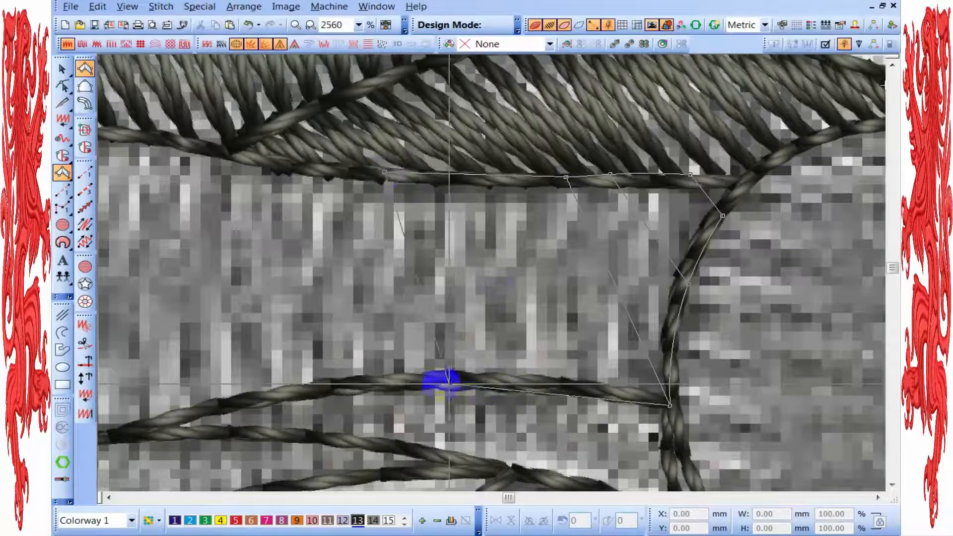
click(435, 383)
scroll(309, 275, down, 1)
scroll(491, 273, up, 1)
click(431, 165)
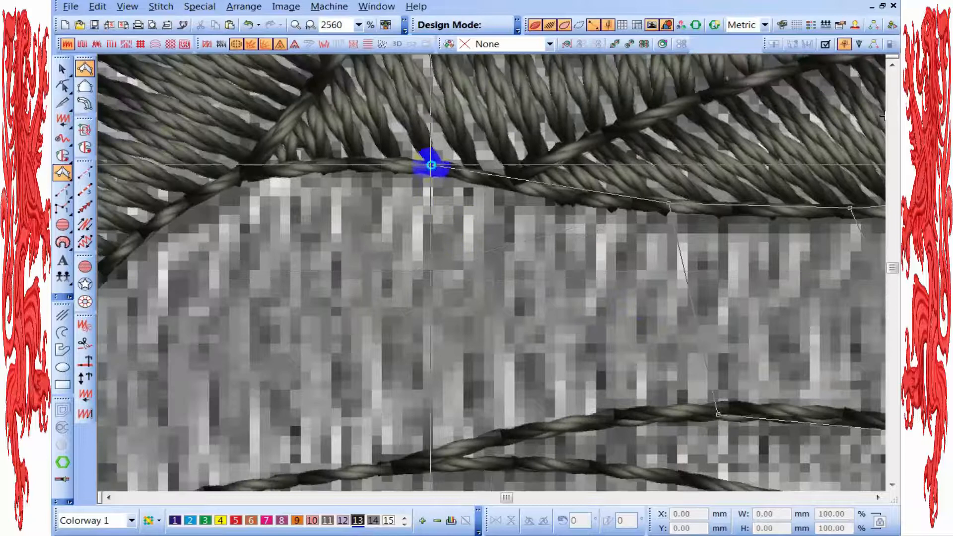
scroll(430, 165, down, 1)
click(516, 322)
click(385, 190)
click(446, 340)
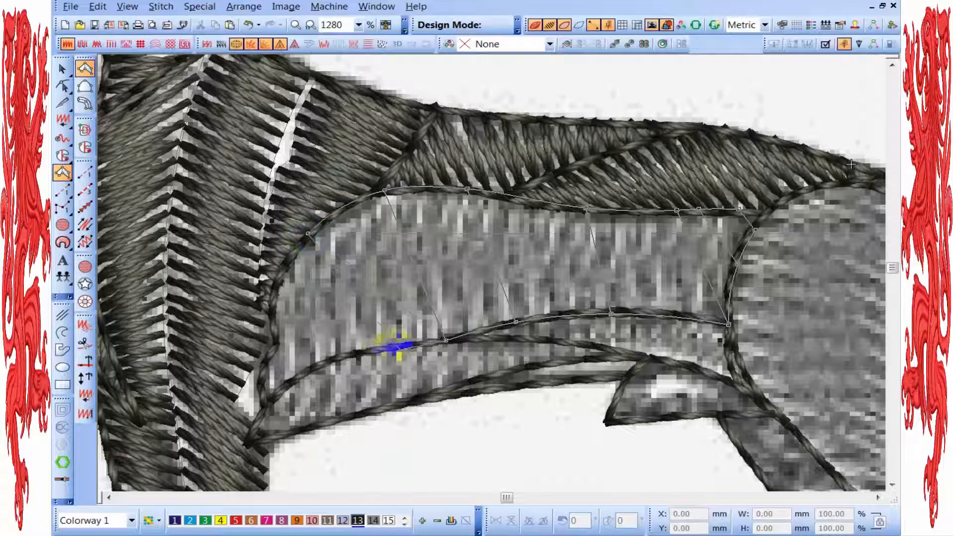
Continue the flank column down the shoulder curve to its lower front tip and finish it.
scroll(349, 357, up, 1)
click(345, 221)
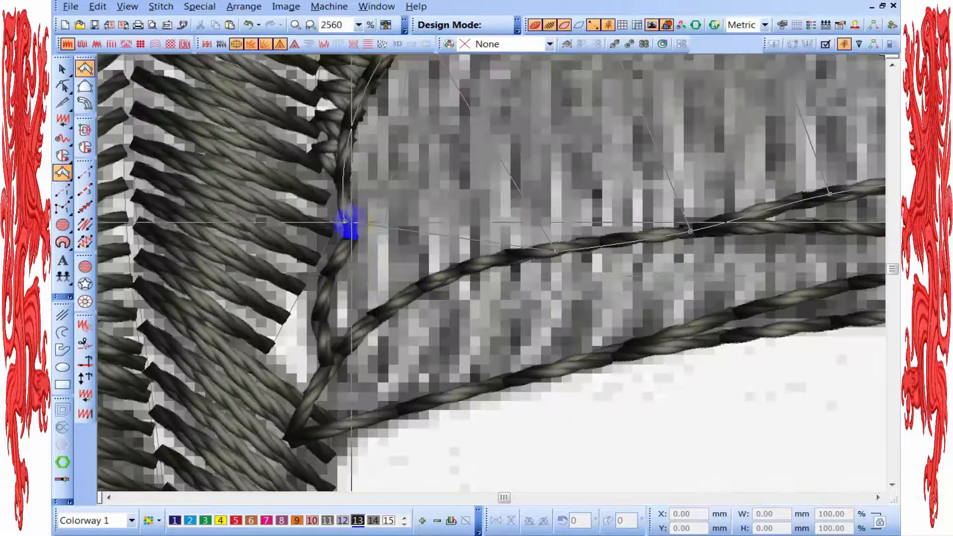
click(321, 282)
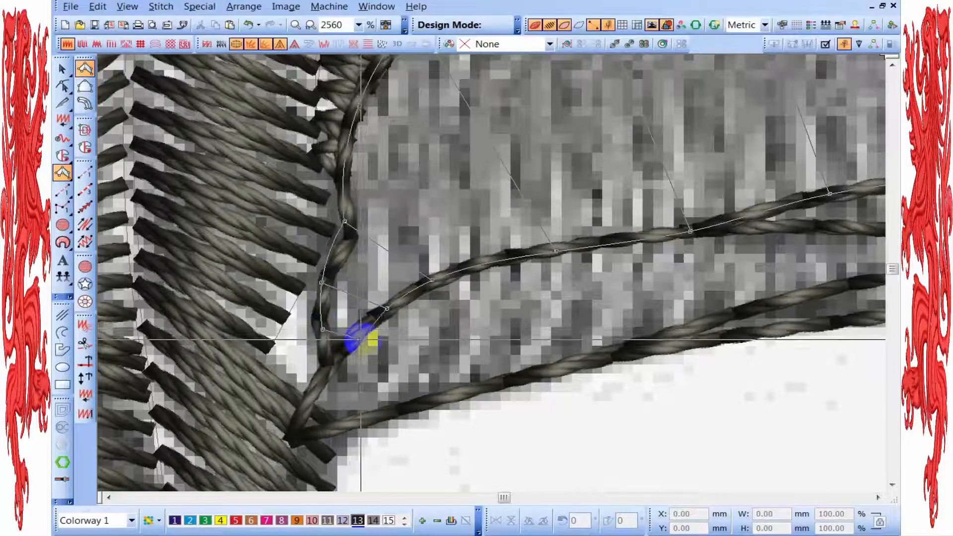
scroll(322, 329, down, 2)
scroll(400, 323, up, 1)
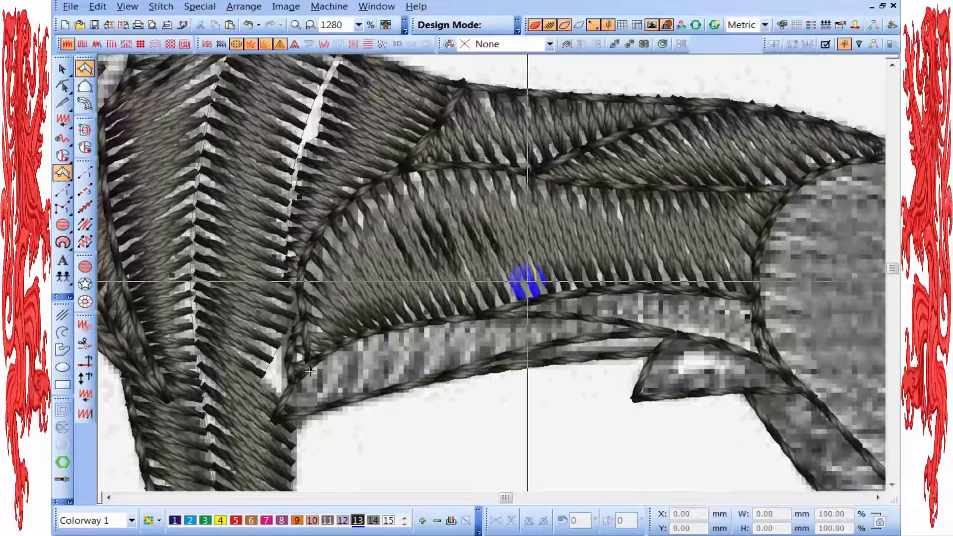
Reshape the flank column by shifting an upper-edge node forward and the lower-edge nodes rearward along the belly line to slant the stitches.
key(h)
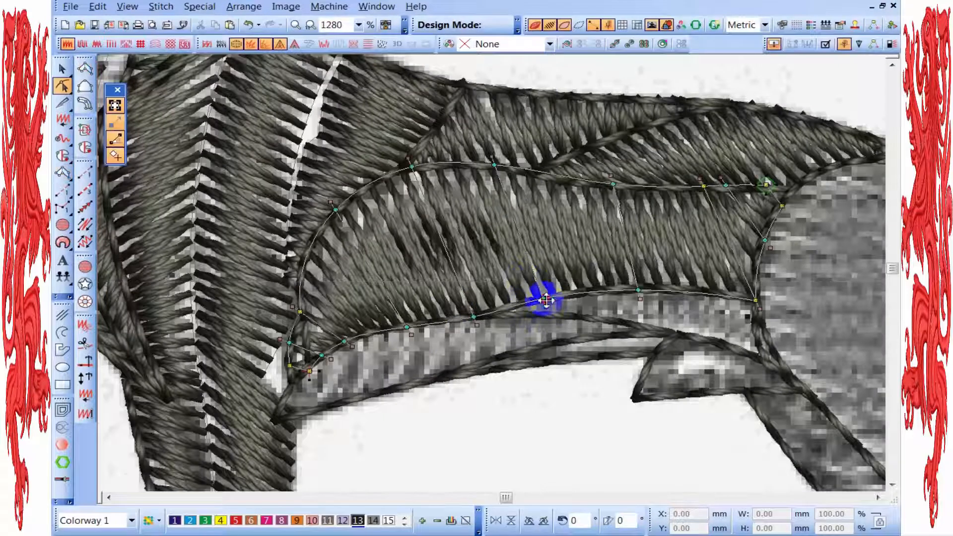
click(582, 181)
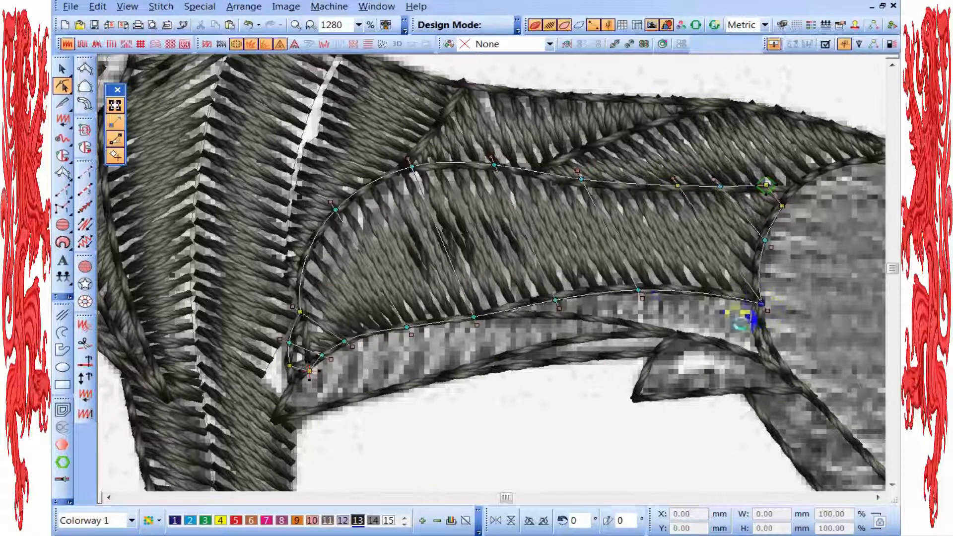
click(637, 291)
click(560, 305)
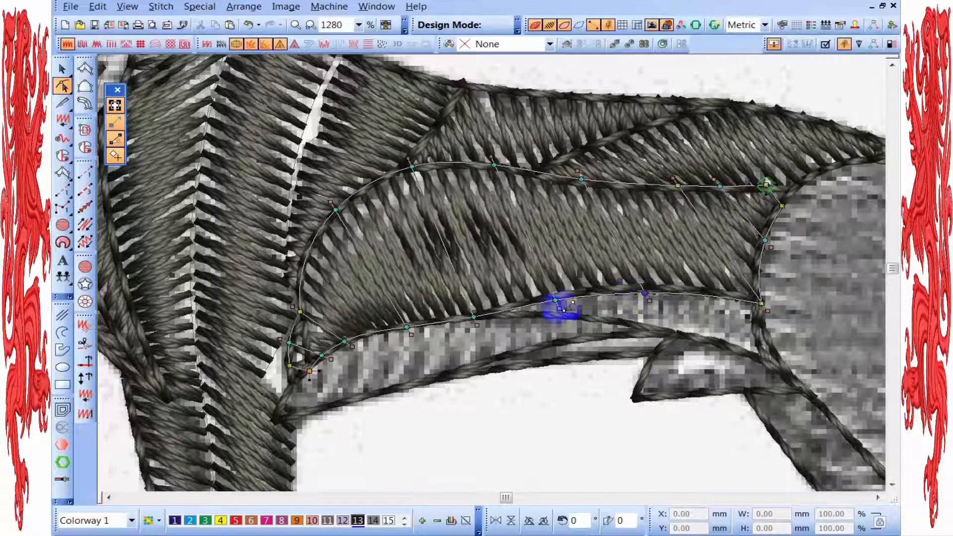
drag(564, 300, 565, 299)
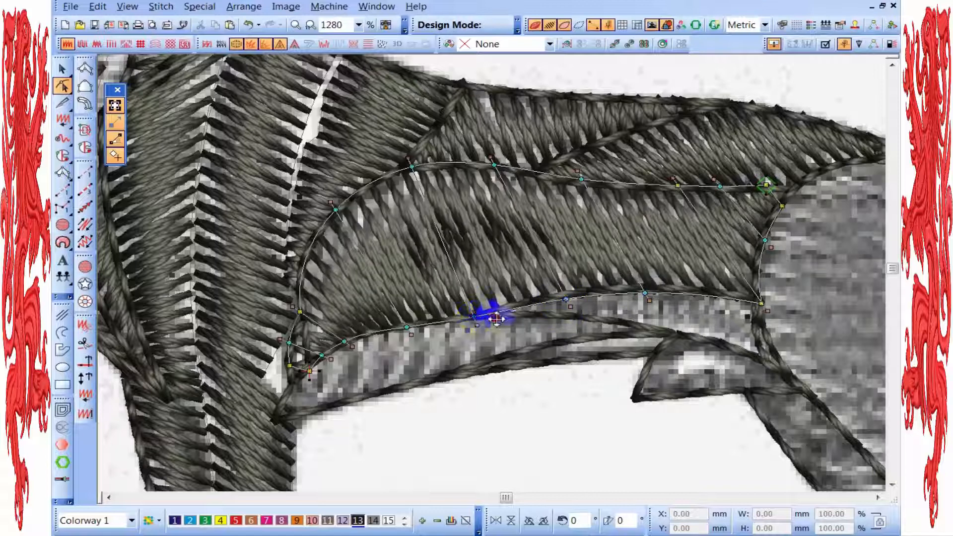
drag(499, 314, 502, 313)
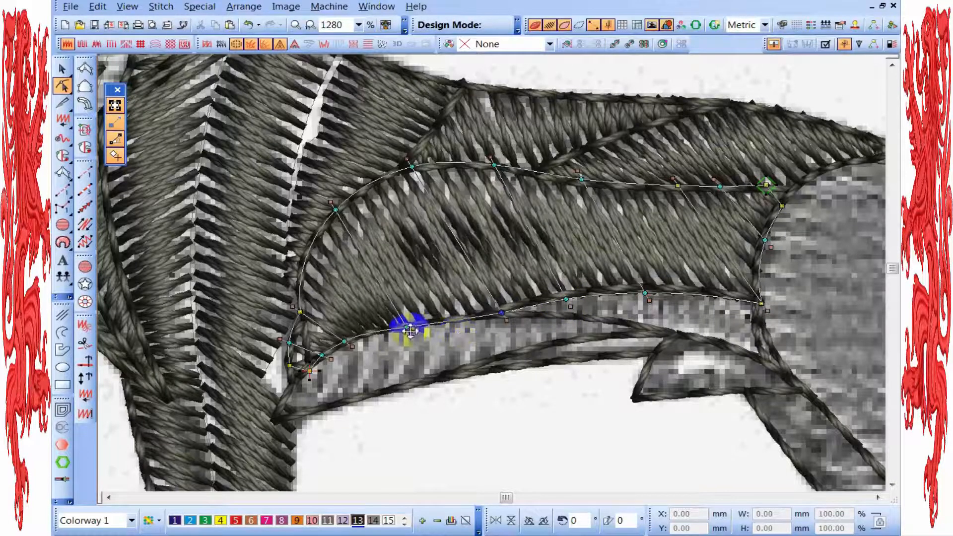
drag(440, 322, 441, 320)
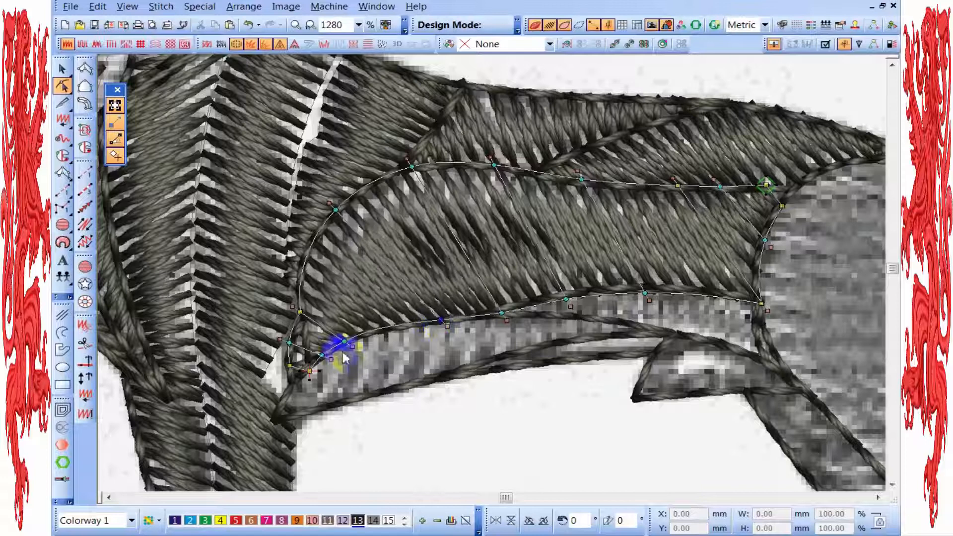
drag(367, 341, 327, 354)
Fine-tune the rear lower-edge nodes and the lower rear corner of the flank column, and end the reshaping.
scroll(382, 360, down, 1)
scroll(597, 234, up, 1)
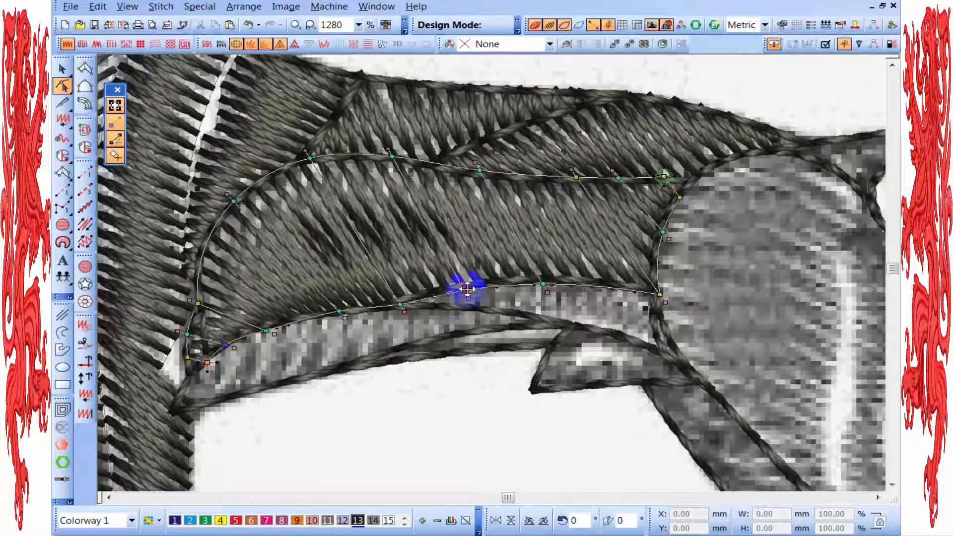
drag(465, 290, 467, 287)
drag(550, 287, 549, 285)
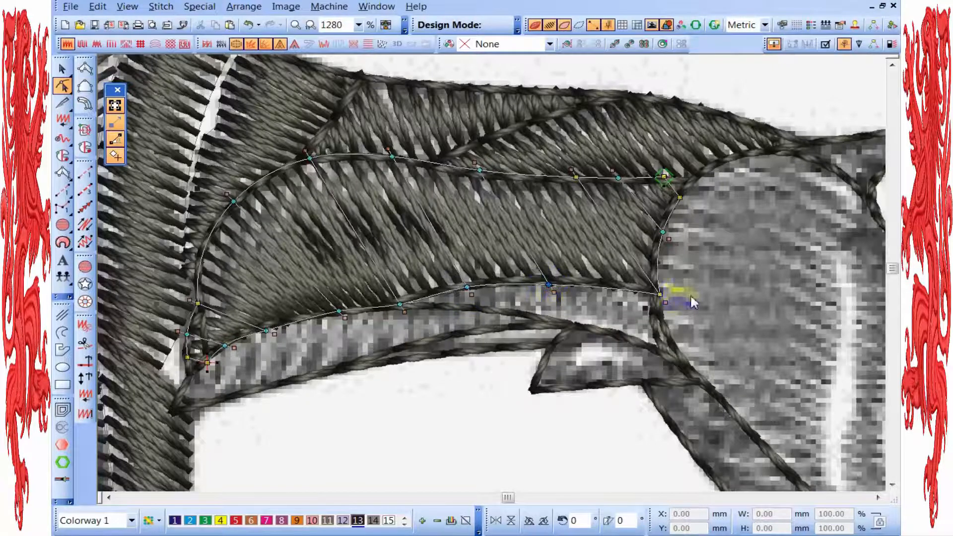
drag(659, 295, 650, 288)
scroll(650, 288, down, 2)
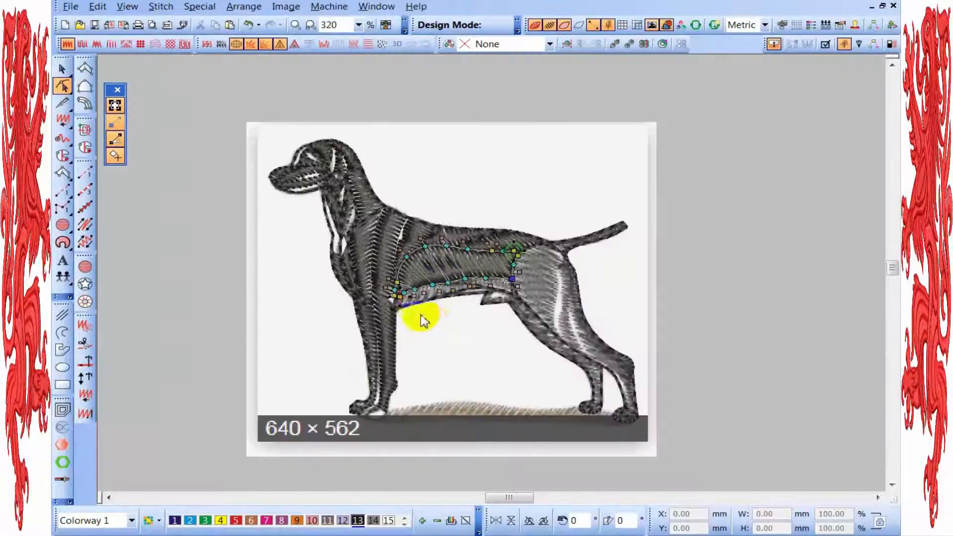
key(Escape)
scroll(405, 293, down, 1)
scroll(496, 273, up, 2)
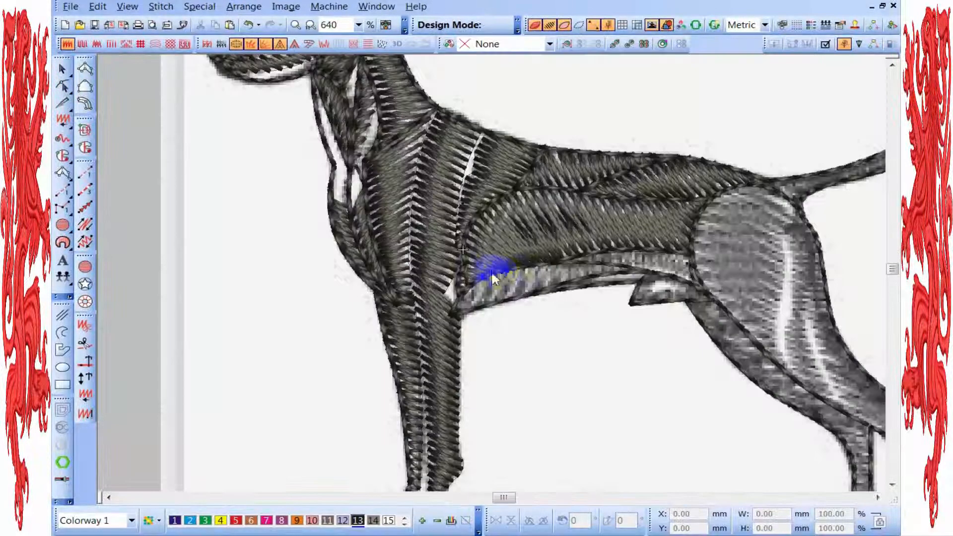
Start a satin column at the front of the belly strip by the front leg, placing point pairs between the belly outline and flank line.
click(89, 71)
key(z)
key(t)
key(t)
click(427, 353)
click(449, 307)
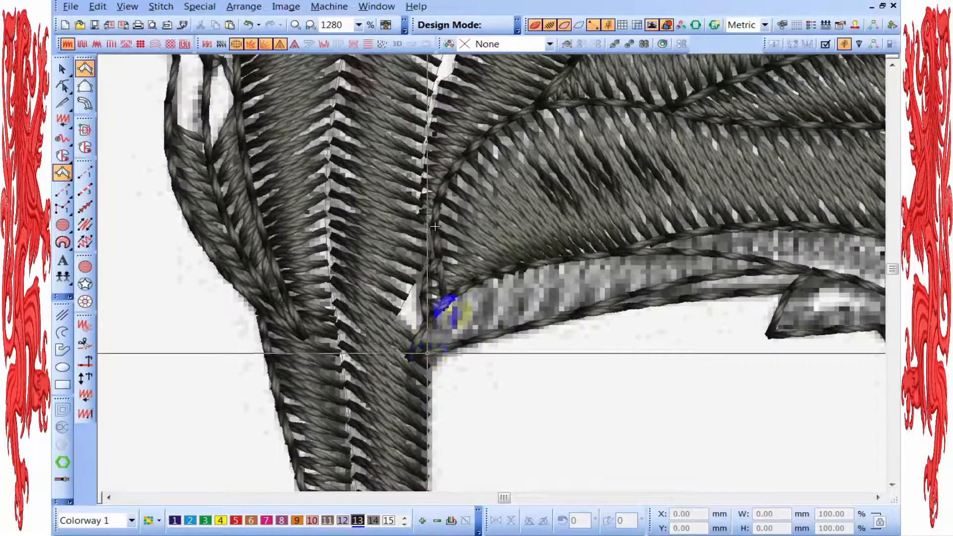
click(496, 337)
click(517, 270)
Extend the belly column rearward along the strip to where it narrows before the small pointed section, and finish it.
click(580, 313)
click(602, 250)
click(779, 287)
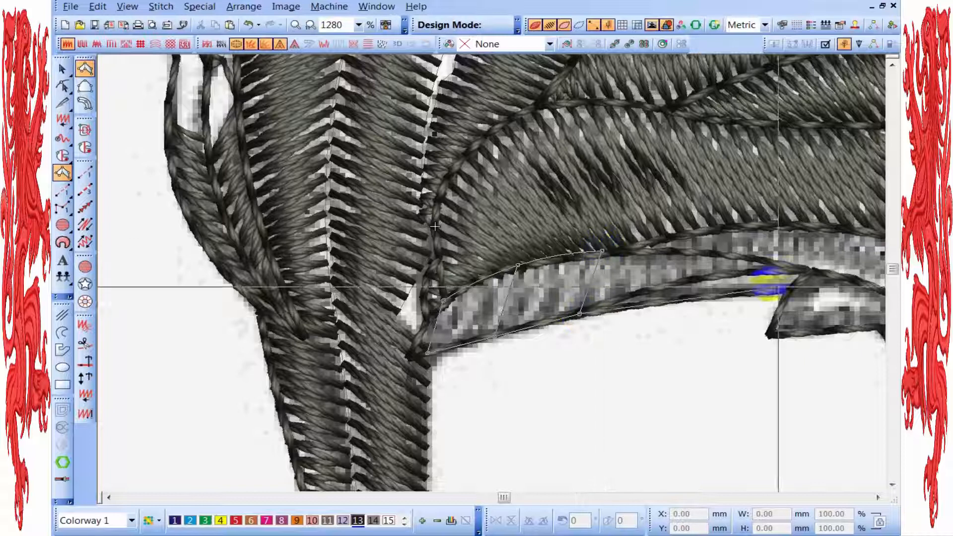
click(668, 284)
click(687, 254)
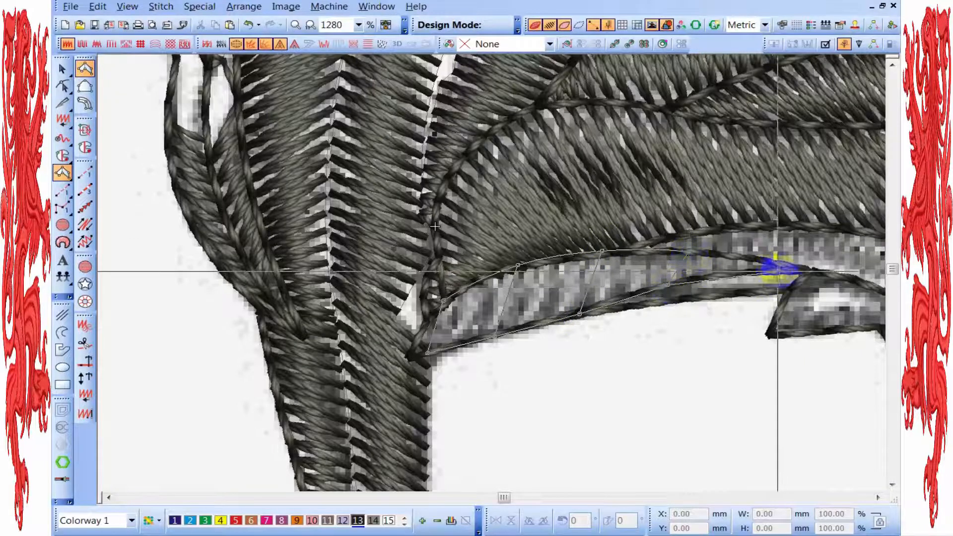
key(Return)
scroll(504, 259, down, 2)
scroll(470, 267, up, 2)
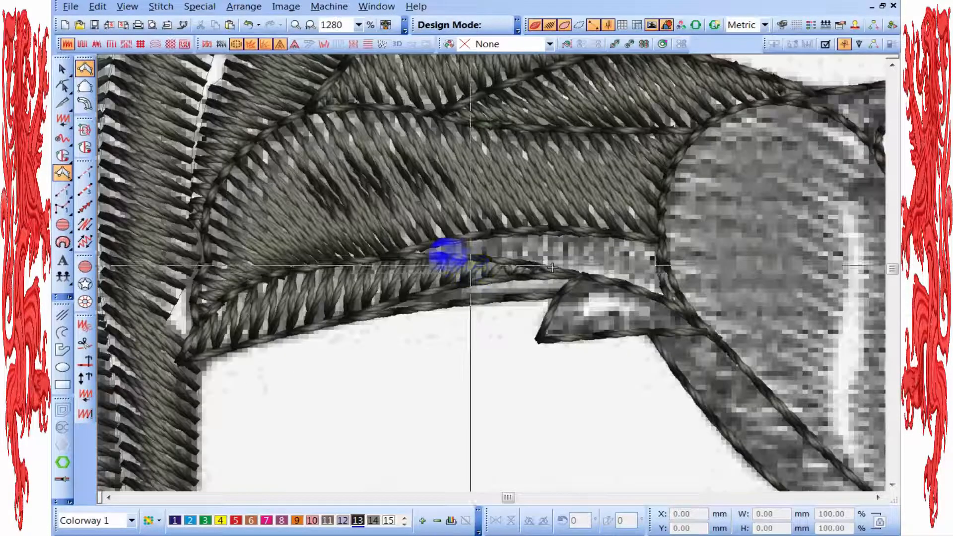
Digitize a satin column in the rear belly strip below the flank column up to the haunch line, removing misplaced points on the way.
scroll(470, 267, up, 1)
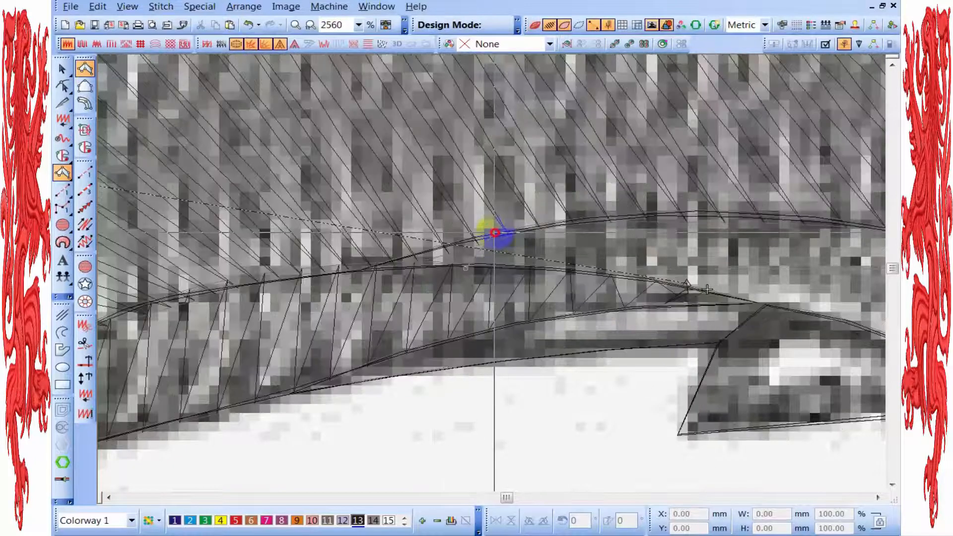
click(494, 232)
click(655, 286)
click(720, 218)
scroll(457, 266, down, 1)
scroll(529, 328, up, 1)
key(BackSpace)
key(BackSpace)
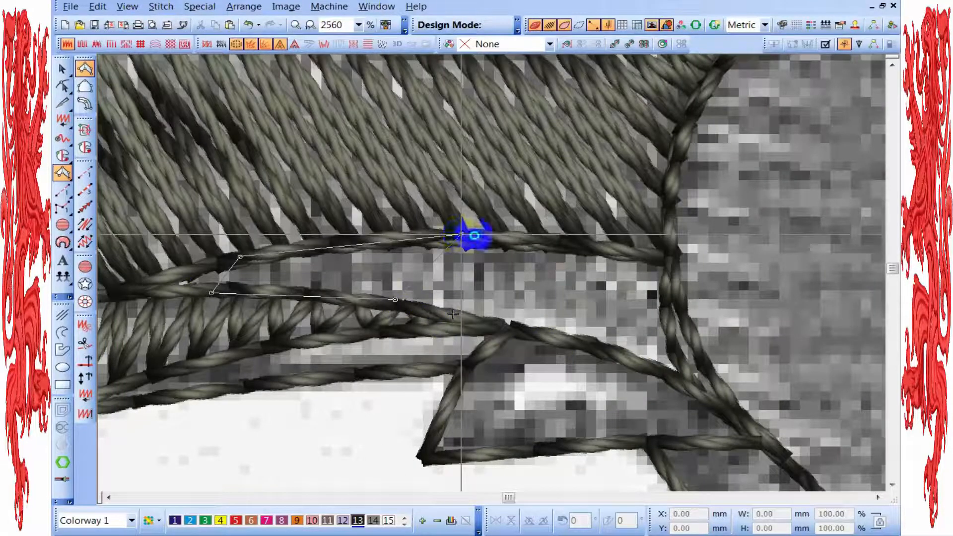
click(670, 257)
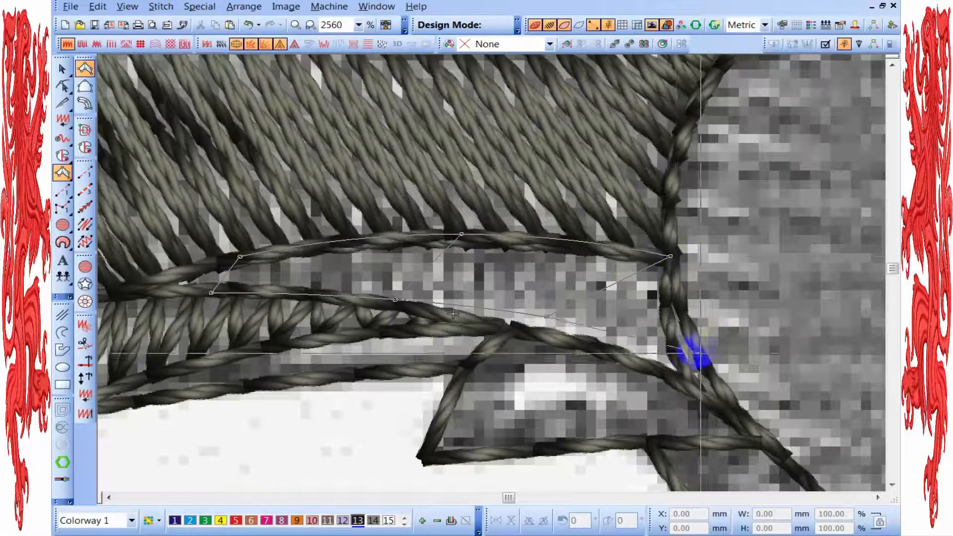
scroll(491, 274, down, 2)
scroll(595, 327, up, 1)
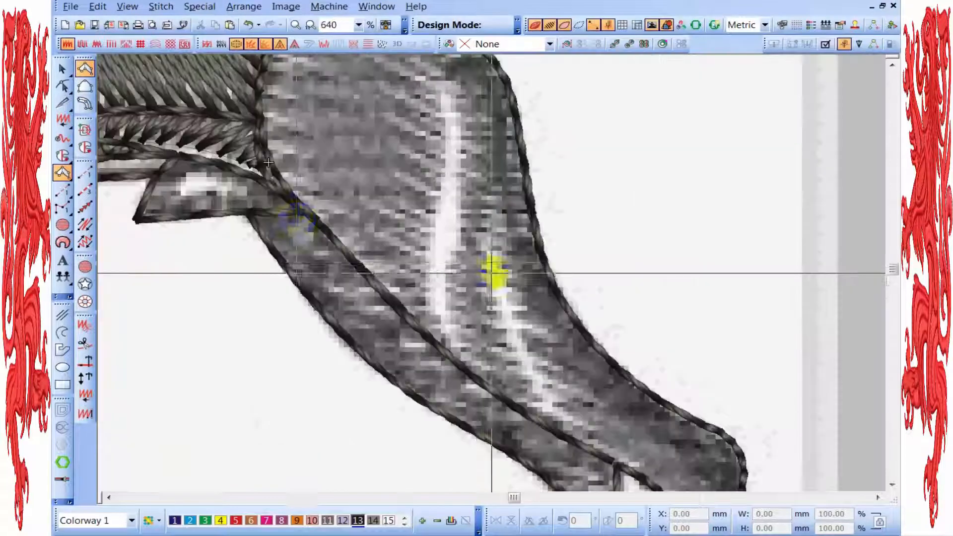
Digitize a satin column filling the small pointed section under the belly, from the haunch line to its front tip, and finish it.
scroll(291, 216, up, 1)
click(455, 227)
click(541, 287)
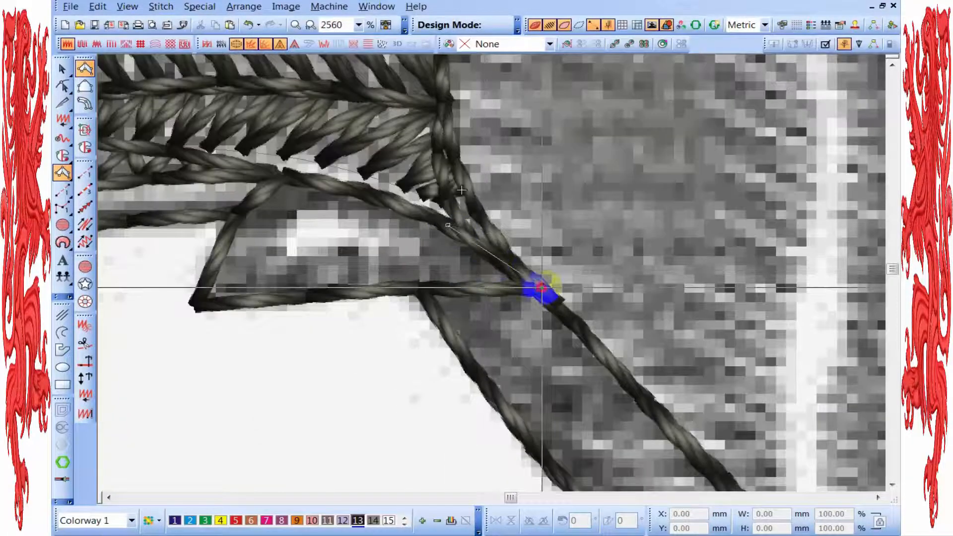
click(202, 302)
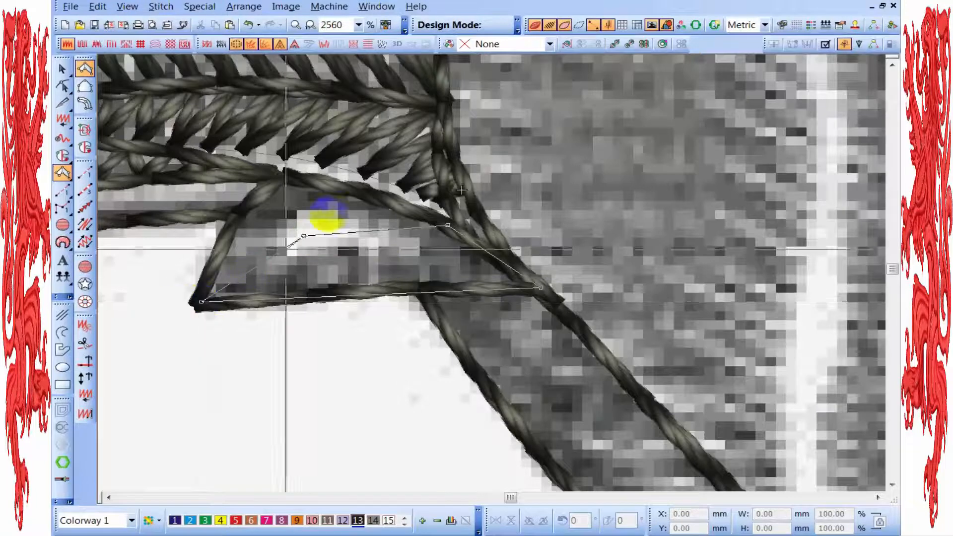
key(Return)
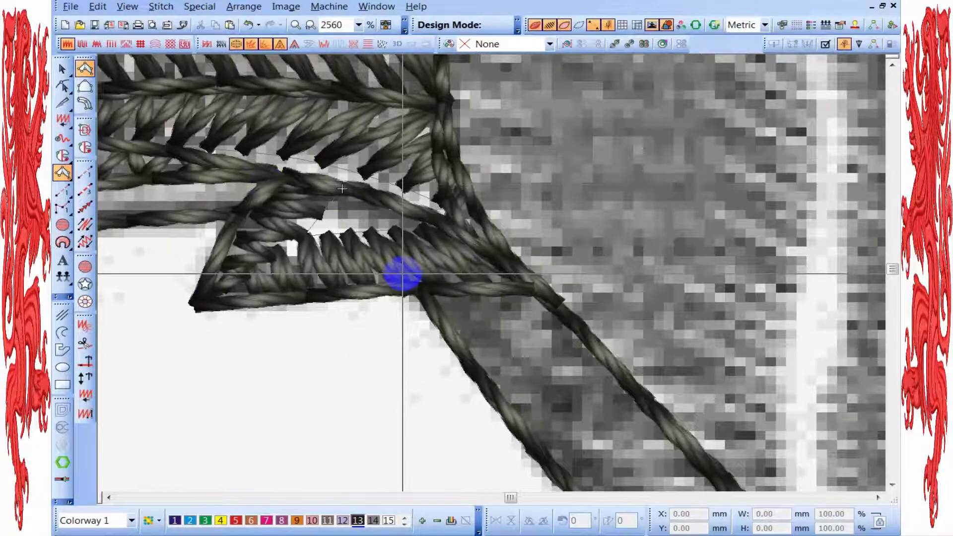
scroll(451, 253, down, 2)
click(251, 26)
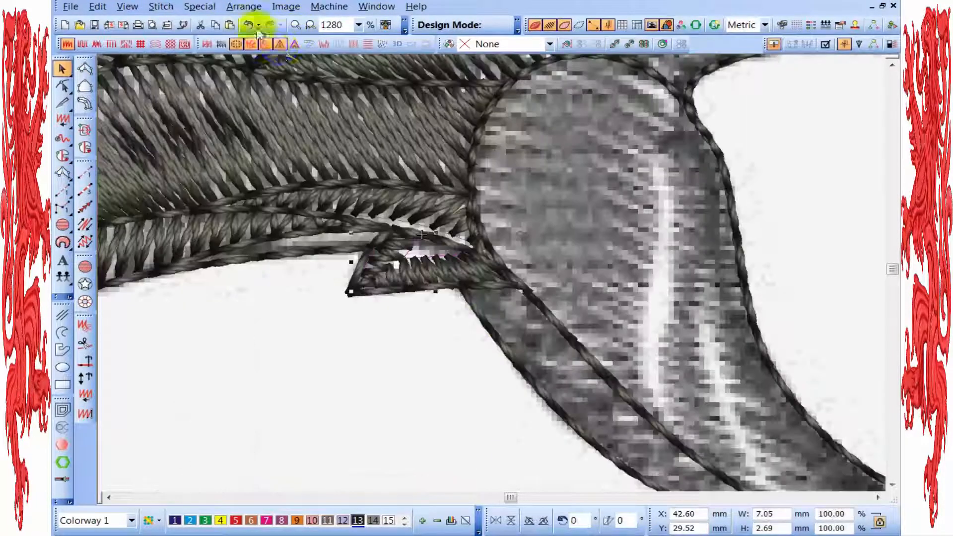
scroll(499, 273, down, 1)
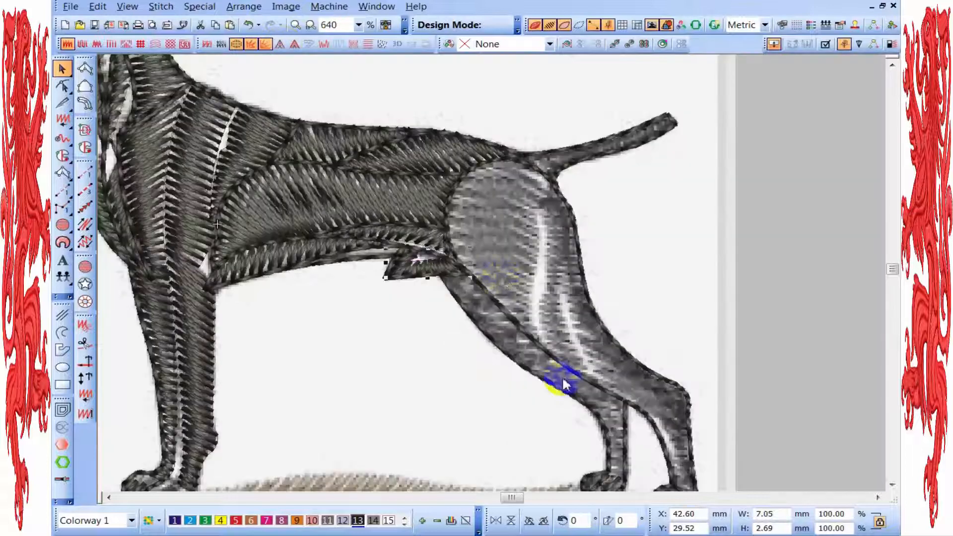
key(Escape)
scroll(563, 383, down, 1)
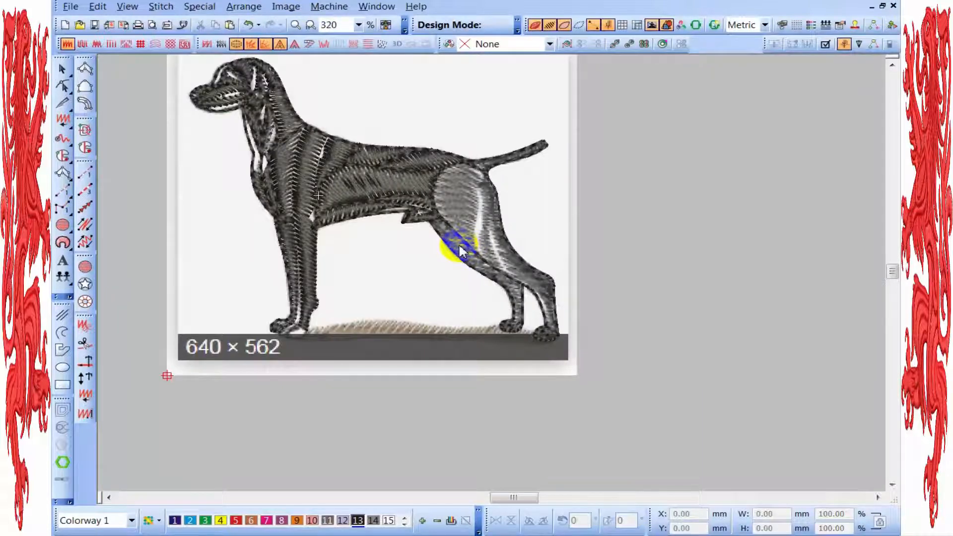
Start a satin column at the top of the narrow front strip of the hind leg, placing point pairs between the leg outline and haunch line.
scroll(495, 275, up, 1)
click(85, 68)
scroll(521, 273, up, 1)
click(416, 212)
click(485, 307)
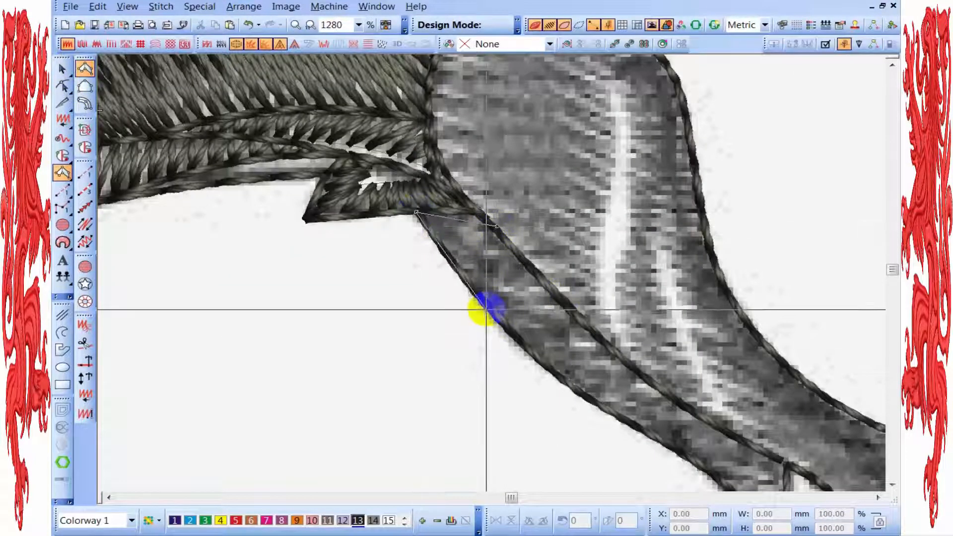
right_click(576, 392)
right_click(649, 380)
Extend the hind-leg column down the strip with curved point pairs toward the fork above the lower leg.
scroll(683, 392, down, 1)
scroll(489, 276, up, 2)
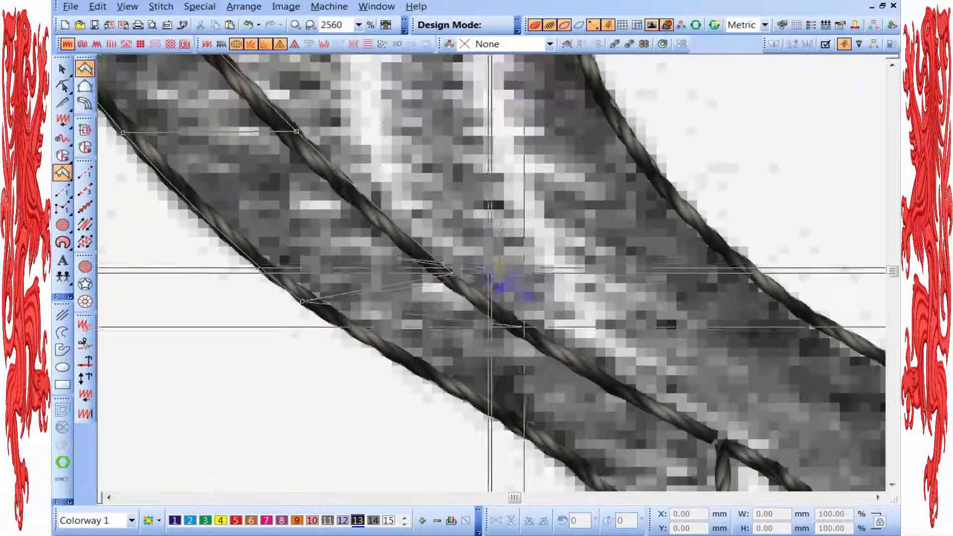
right_click(450, 355)
right_click(569, 314)
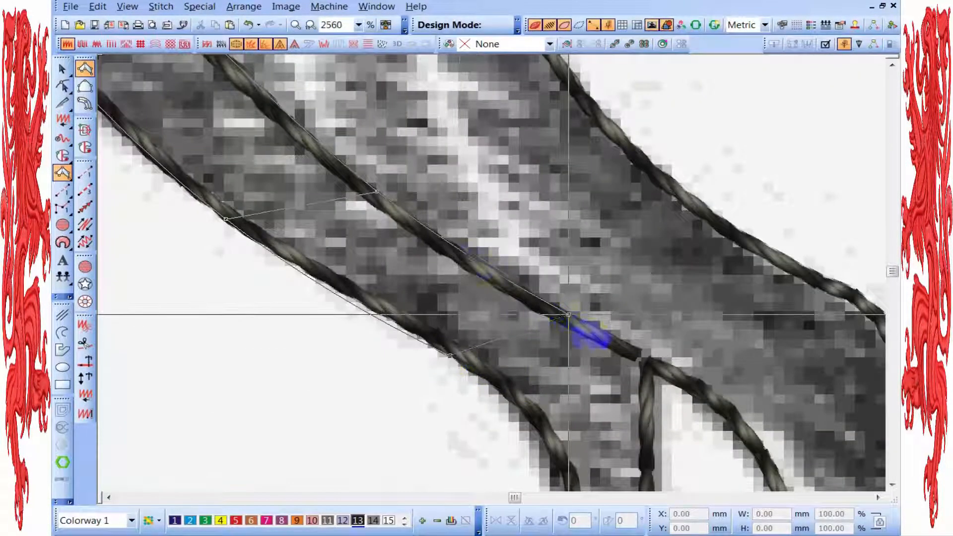
scroll(569, 358, down, 1)
scroll(491, 274, up, 1)
right_click(455, 332)
right_click(572, 279)
scroll(572, 279, down, 1)
scroll(521, 441, up, 1)
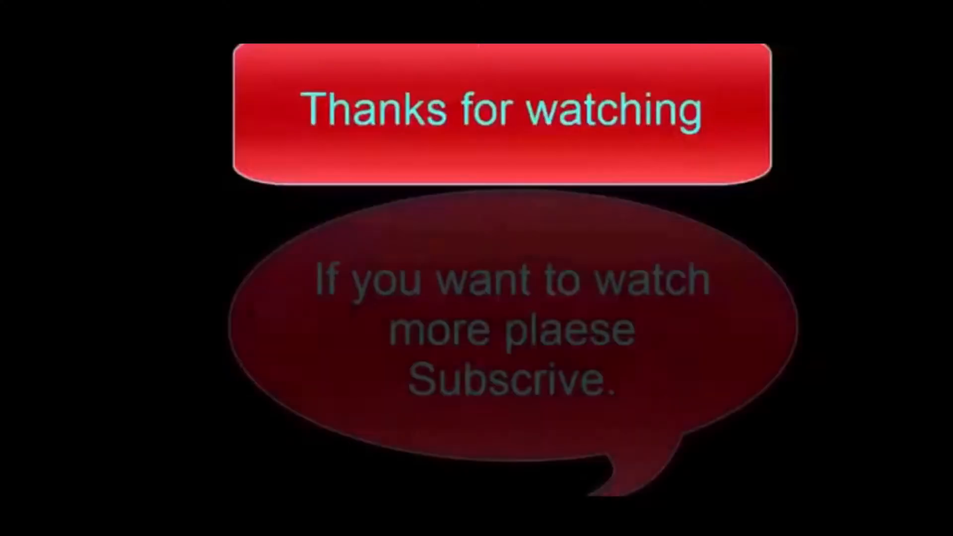